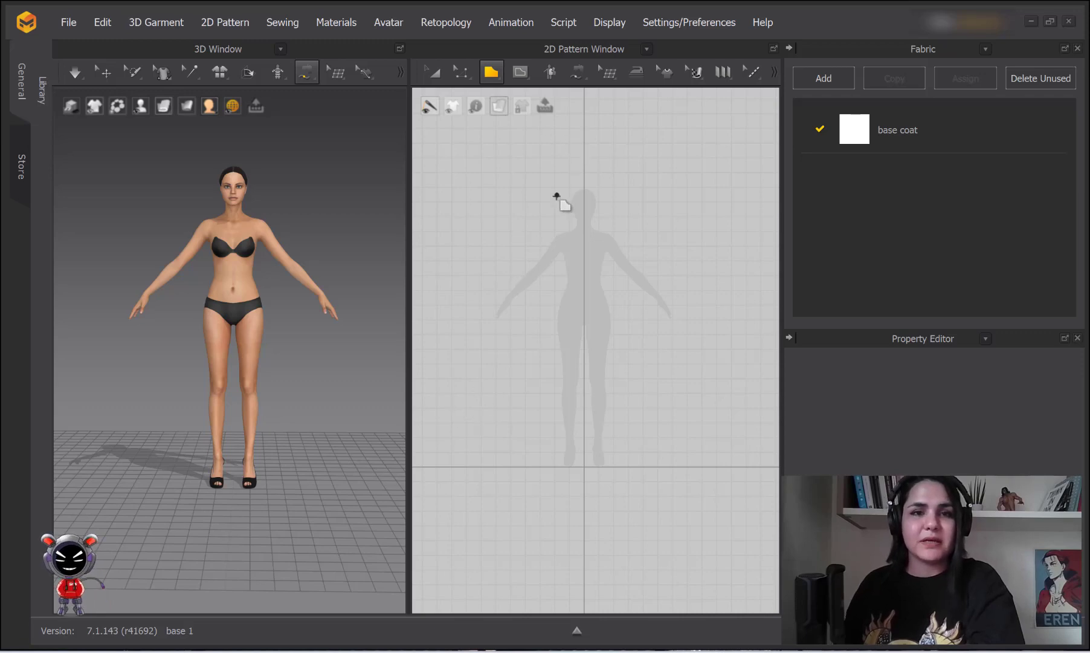
# Step: Open the Polygon tool's flyout showing polygon, rectangle, ellipse and spiral shapes
pyautogui.click(496, 75)
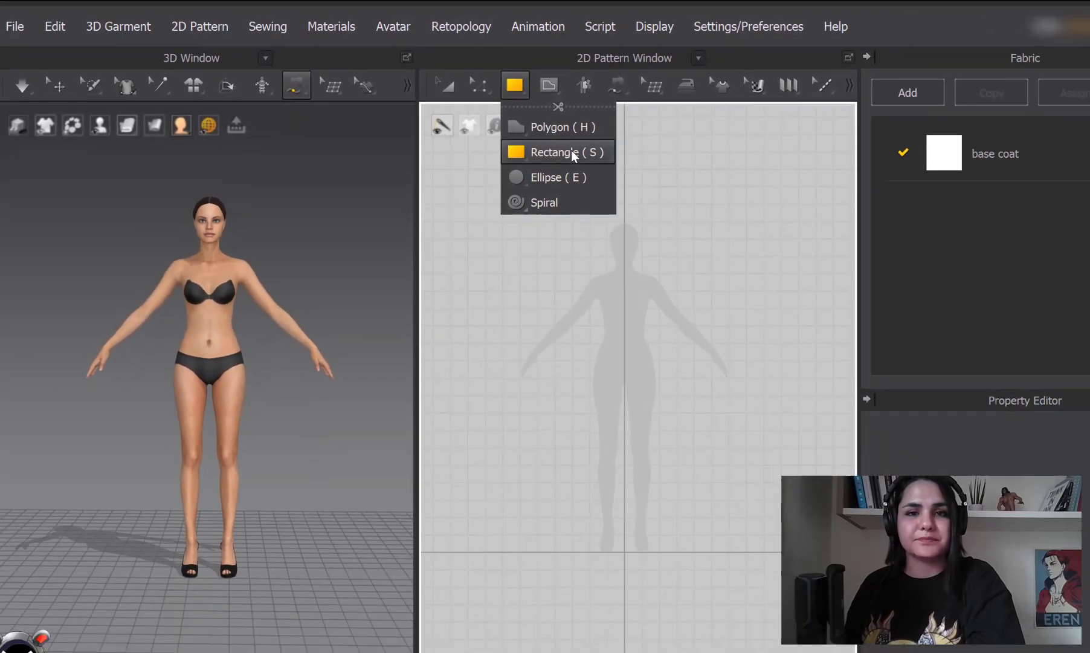
# Step: Pick the Rectangle tool, draw a test rectangle over the silhouette's hips, then delete it
pyautogui.click(571, 151)
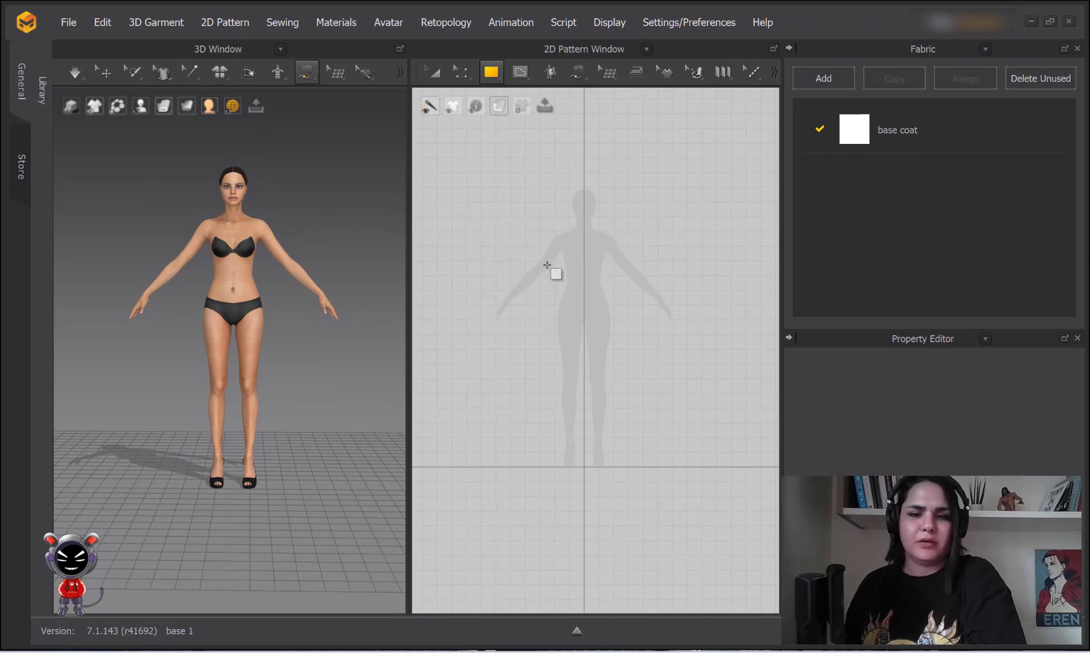
pyautogui.scroll(3, 623, 333)
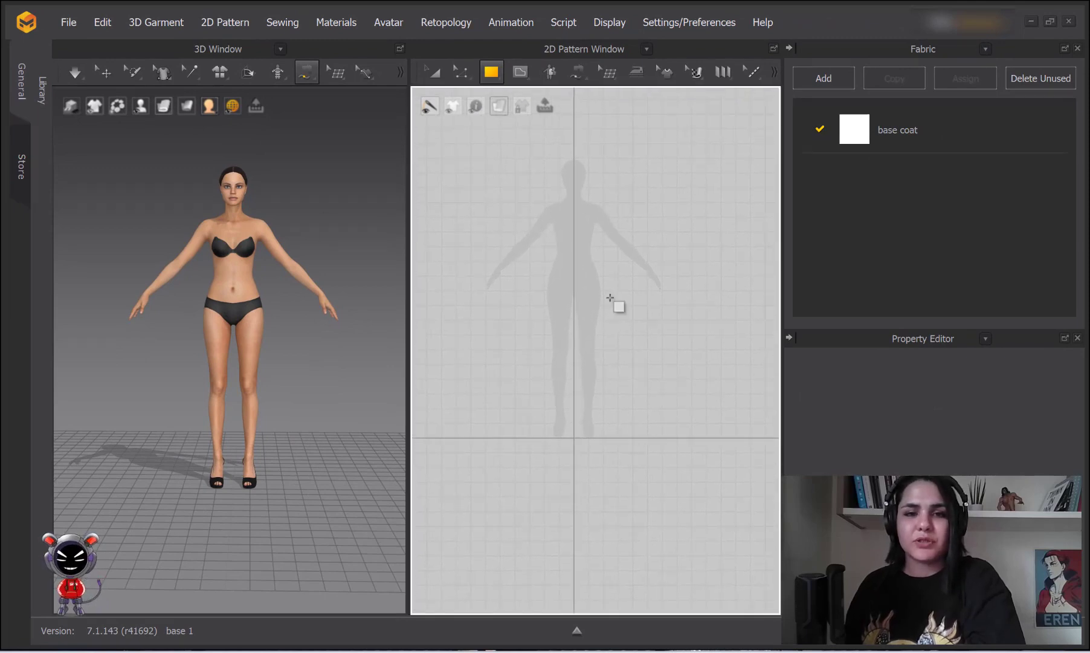
pyautogui.scroll(5, 616, 266)
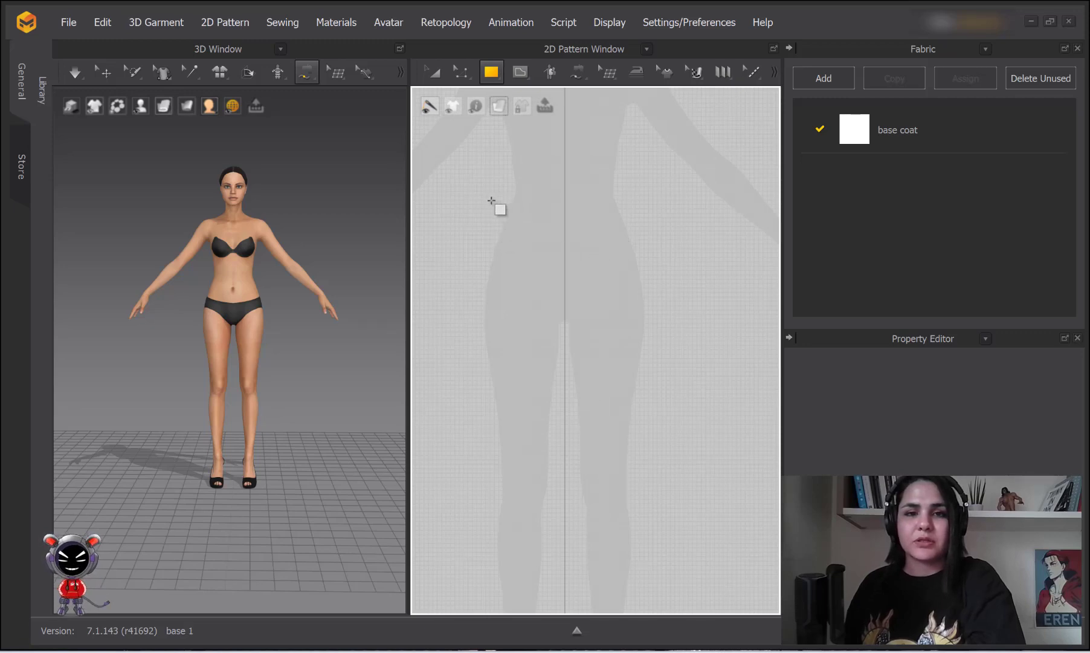
pyautogui.moveTo(483, 201); pyautogui.dragTo(648, 407)
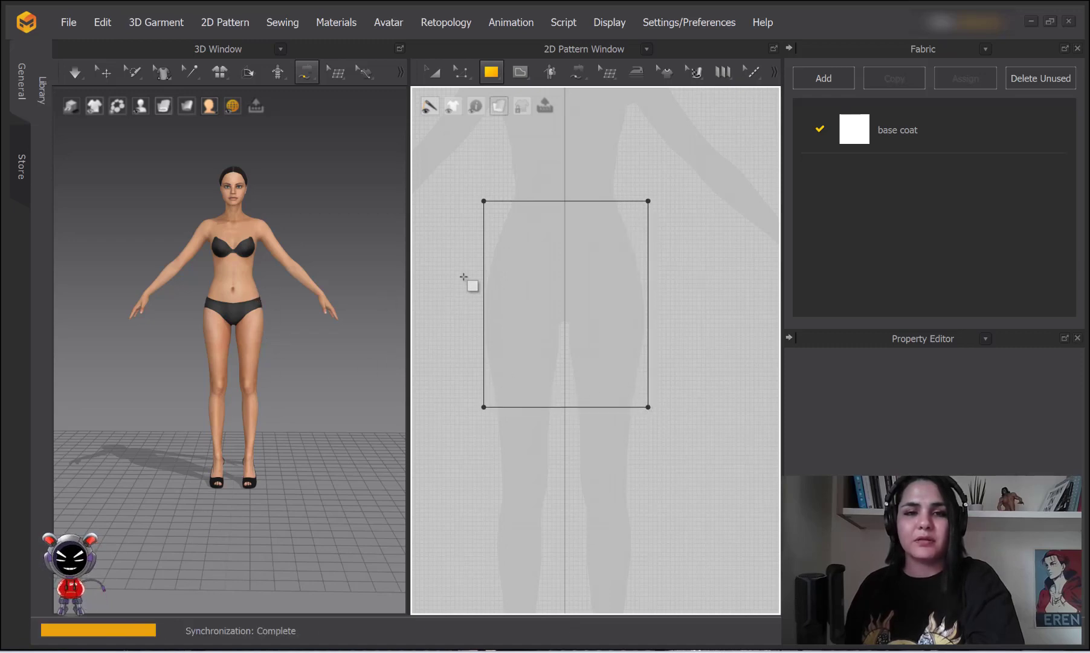
pyautogui.scroll(5, 260, 305)
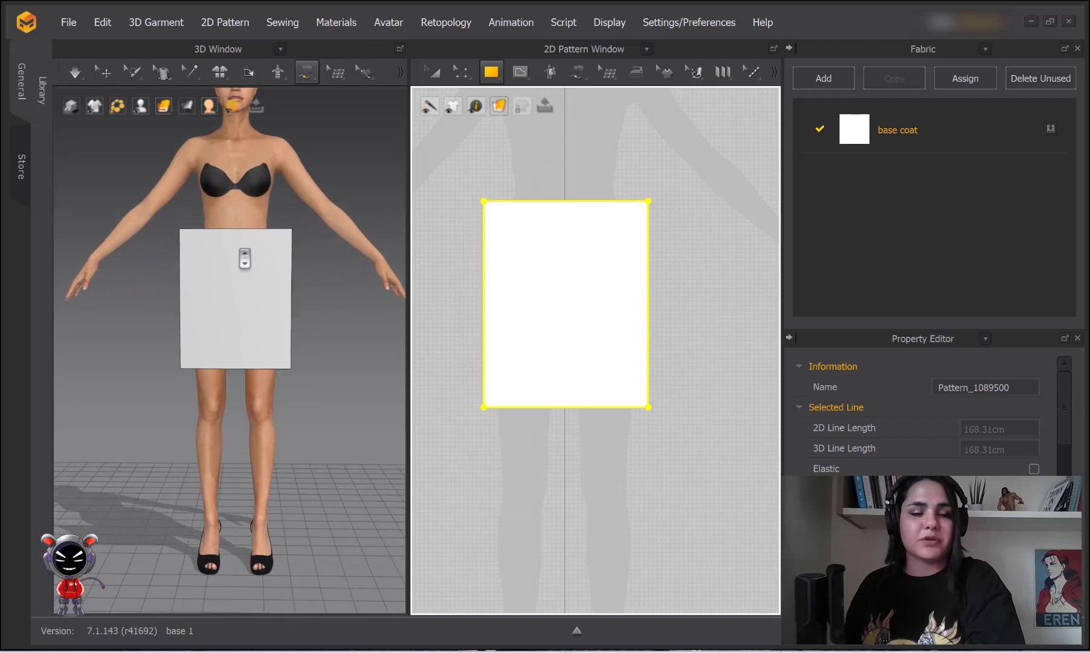
pyautogui.scroll(-3, 244, 260)
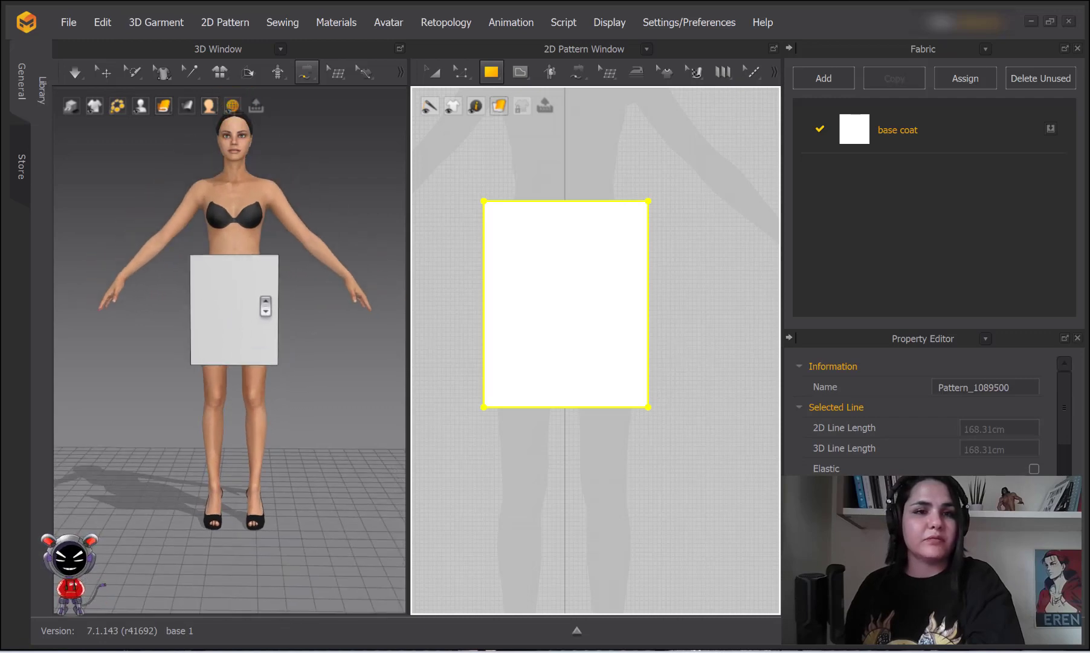
pyautogui.scroll(-2, 532, 133)
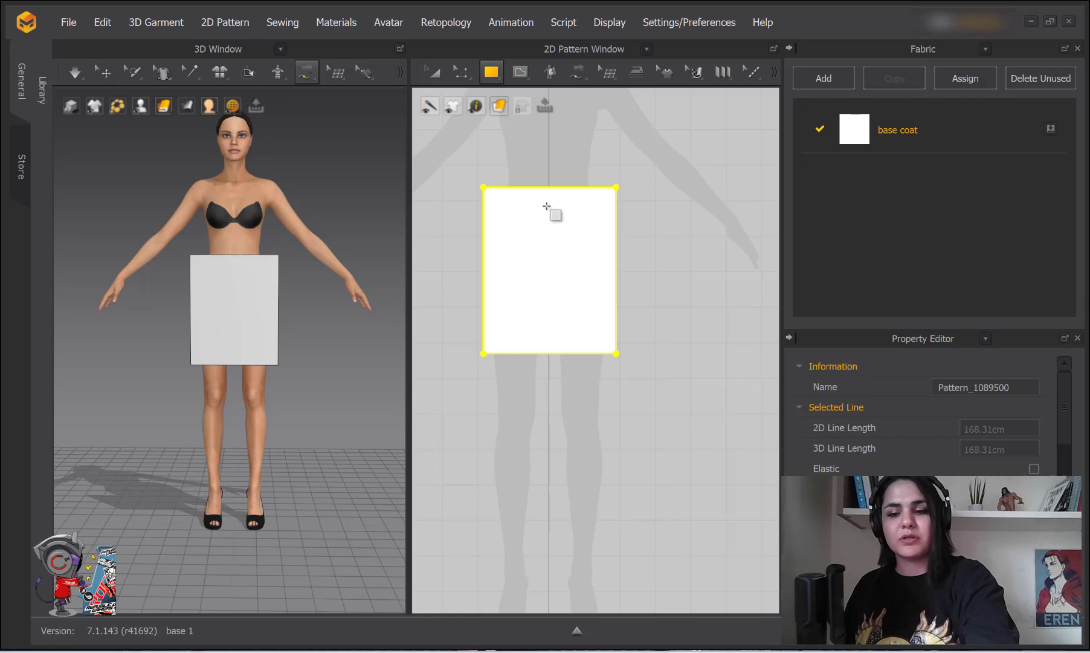
pyautogui.press('Delete')
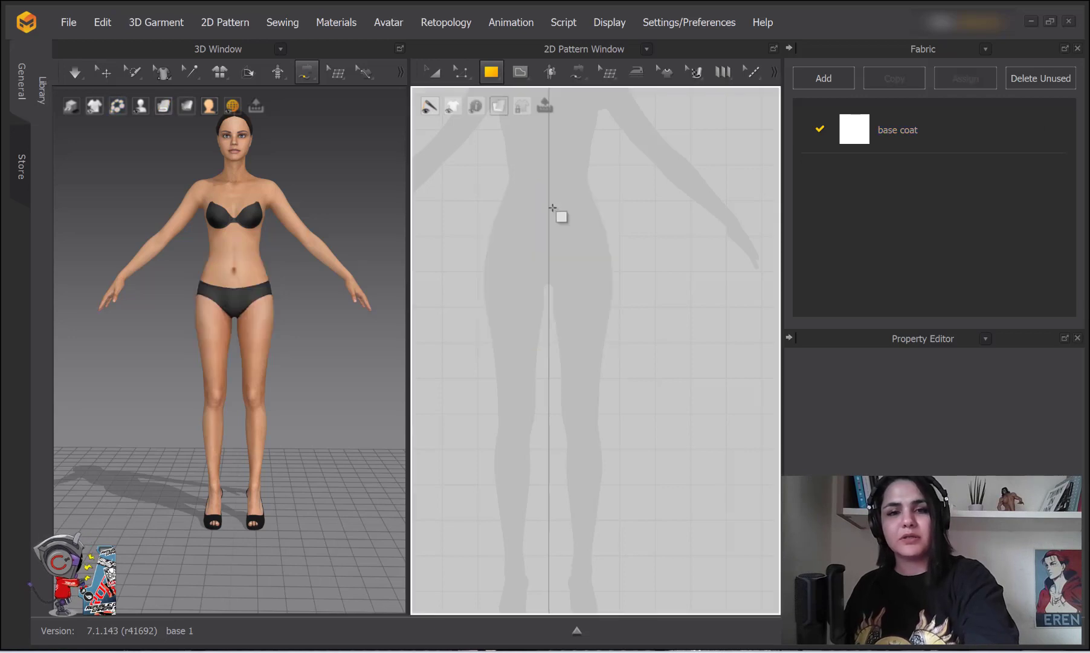
# Step: Create a rectangle with Width 17 and Height 60 cm beside the avatar's torso
pyautogui.click(487, 184)
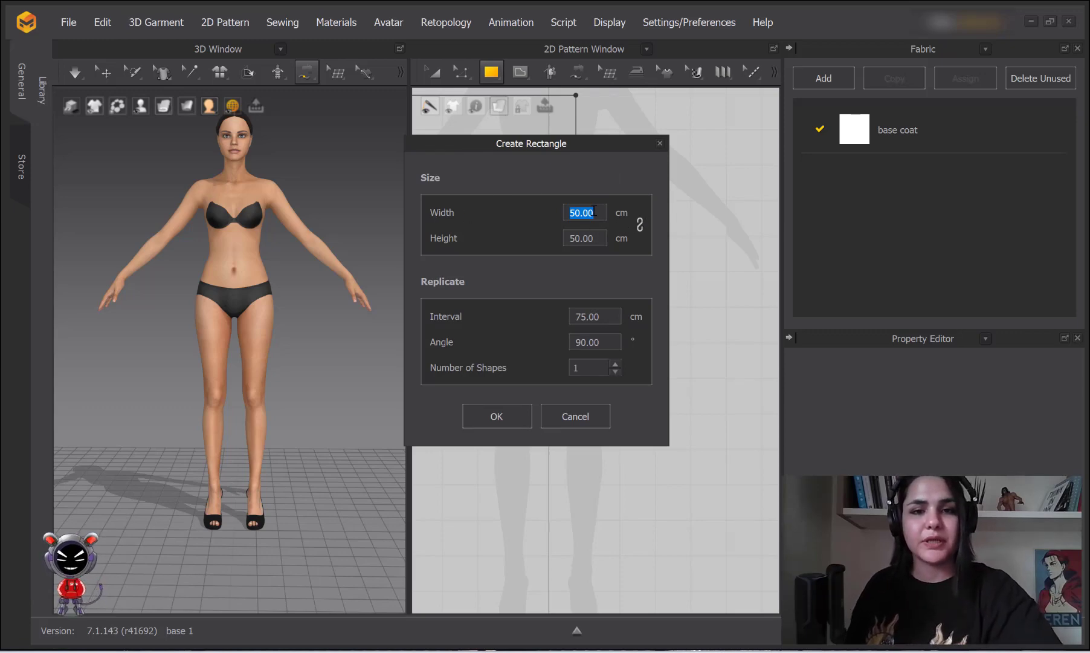
pyautogui.moveTo(593, 143); pyautogui.dragTo(365, 140)
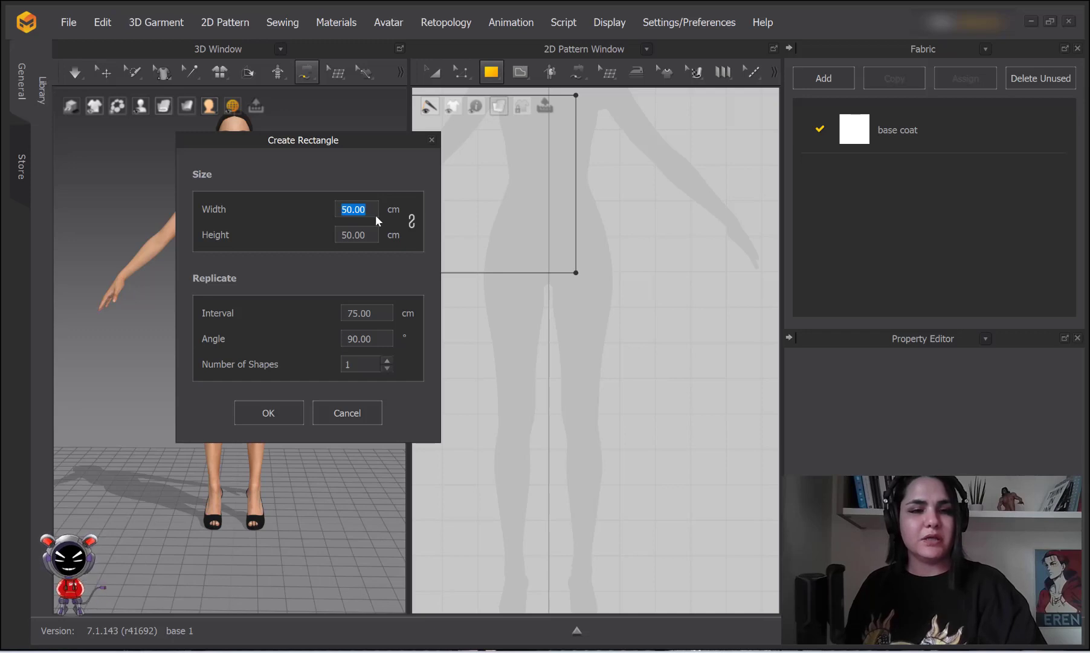
pyautogui.write('17')
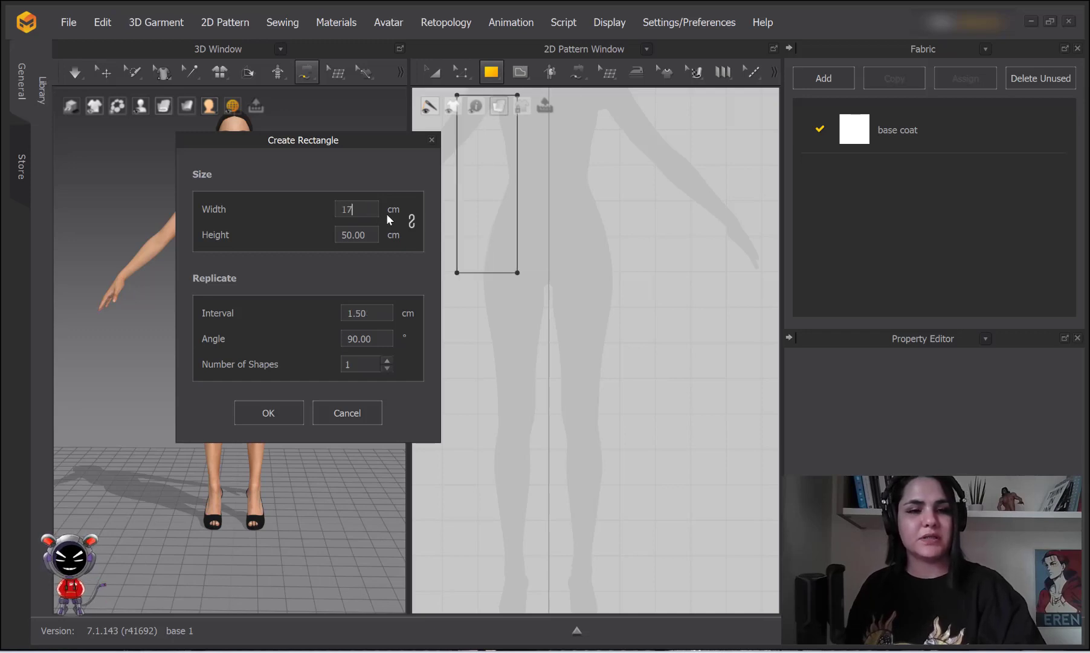
pyautogui.click(369, 235)
pyautogui.write('60')
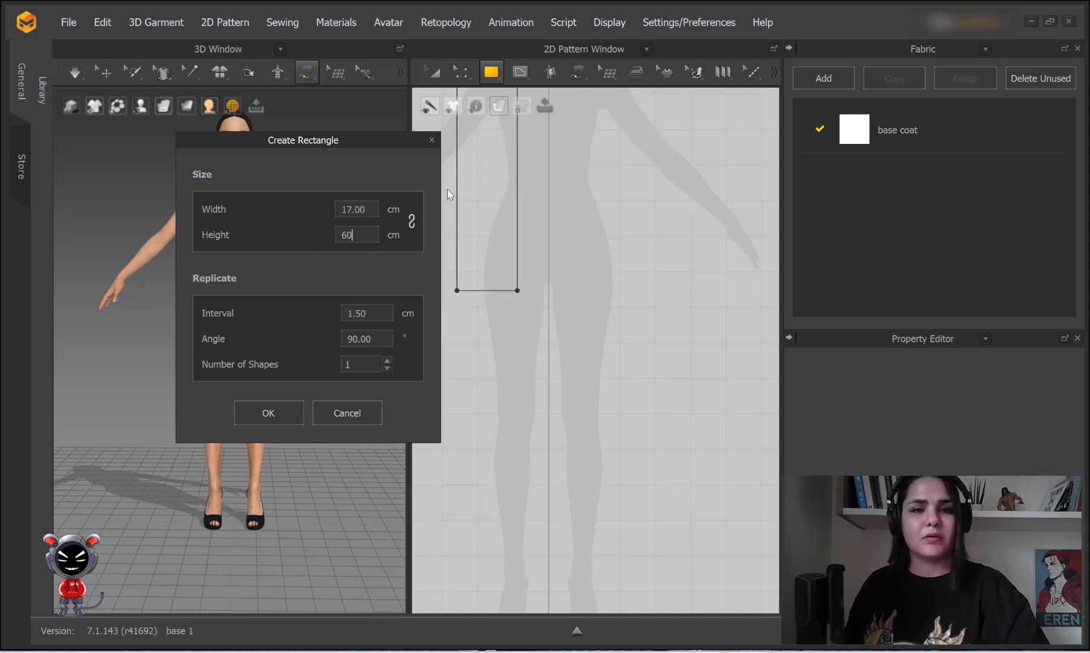
pyautogui.click(269, 413)
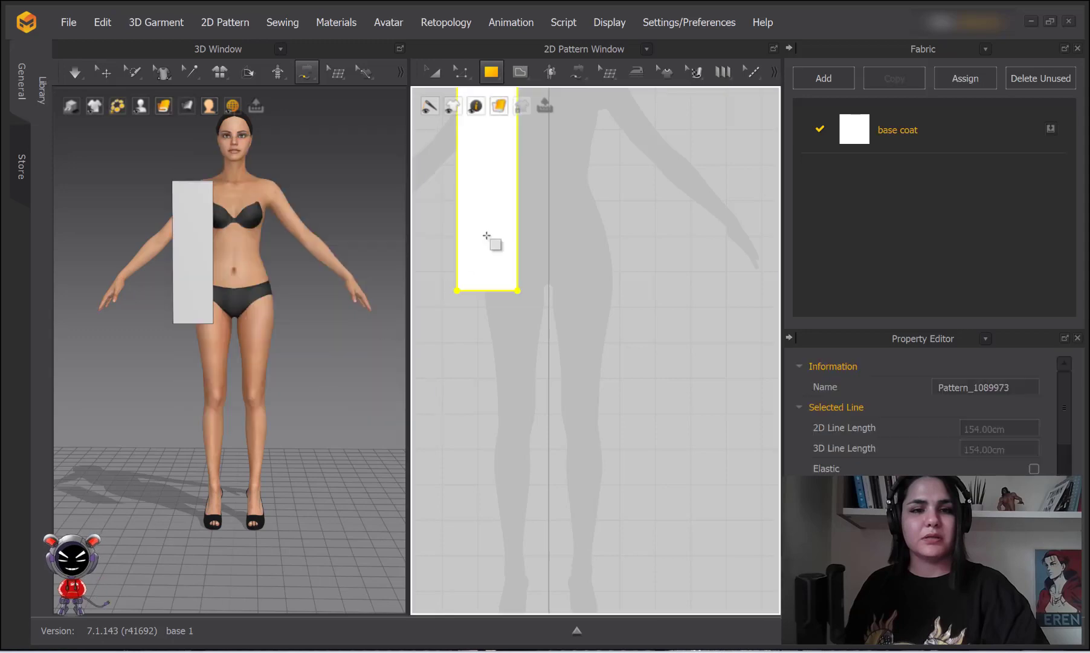
# Step: Start a new rectangle by the shoulder, entering width 2 and height 3
pyautogui.scroll(-2, 538, 355)
pyautogui.click(606, 196)
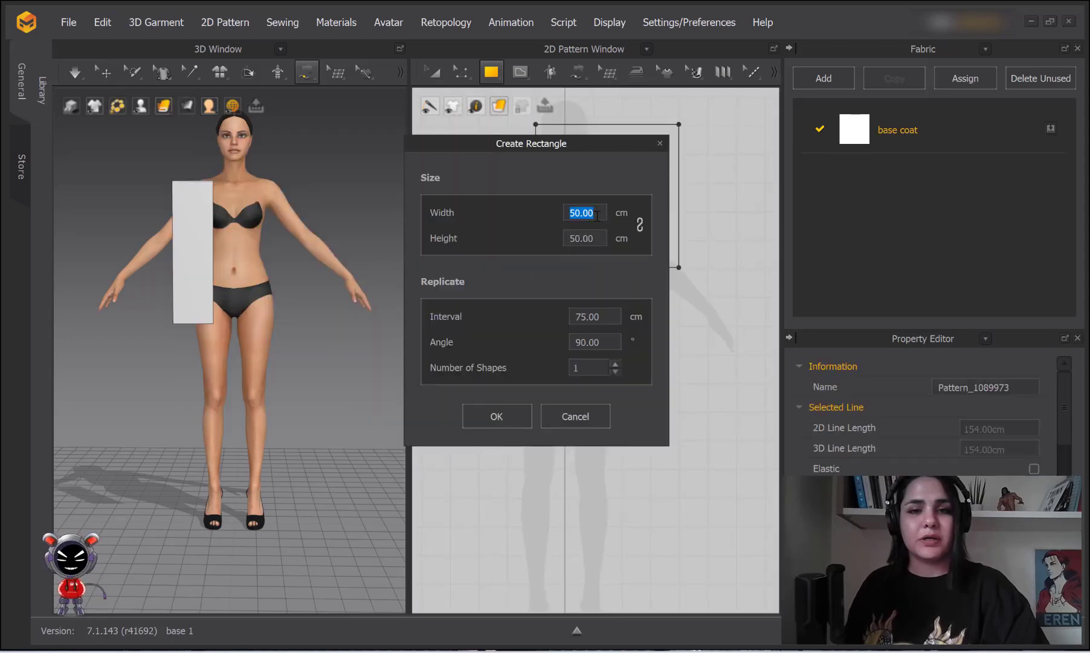
pyautogui.write('2')
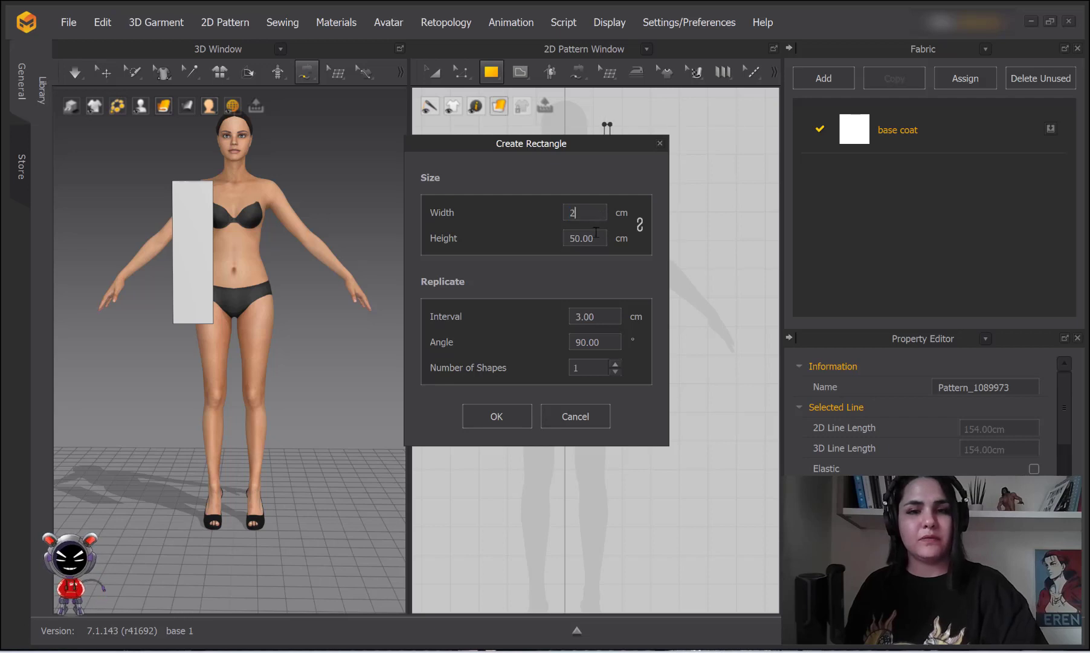
pyautogui.click(595, 240)
pyautogui.write('3')
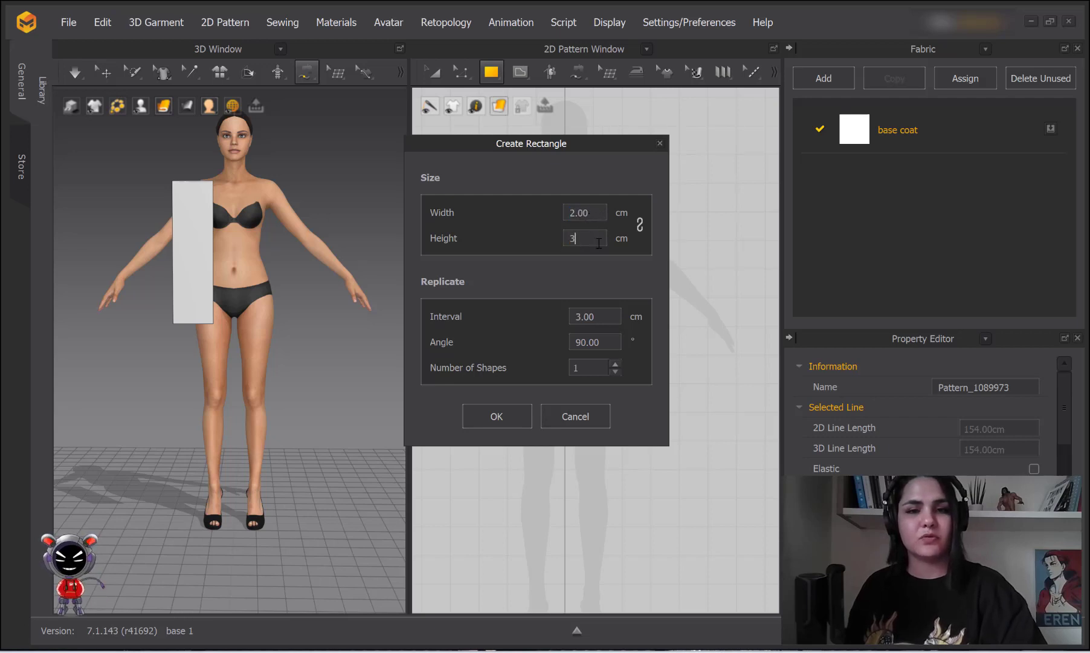
pyautogui.moveTo(591, 153); pyautogui.dragTo(414, 190)
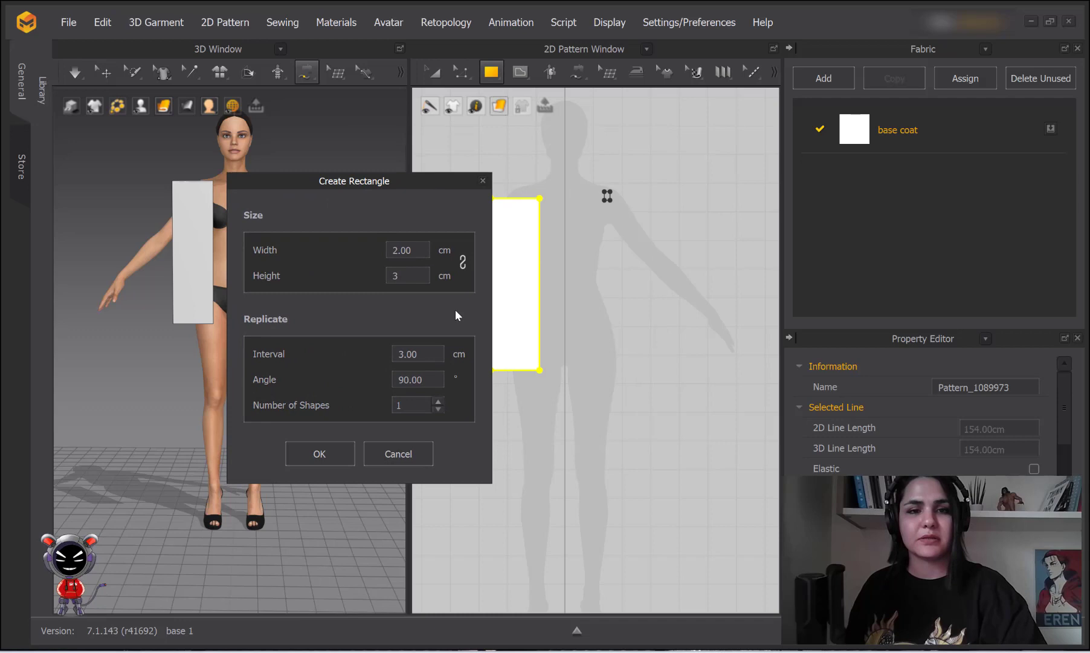
# Step: Toggle the width–height proportion link, leaving the proportions linked
pyautogui.click(463, 264)
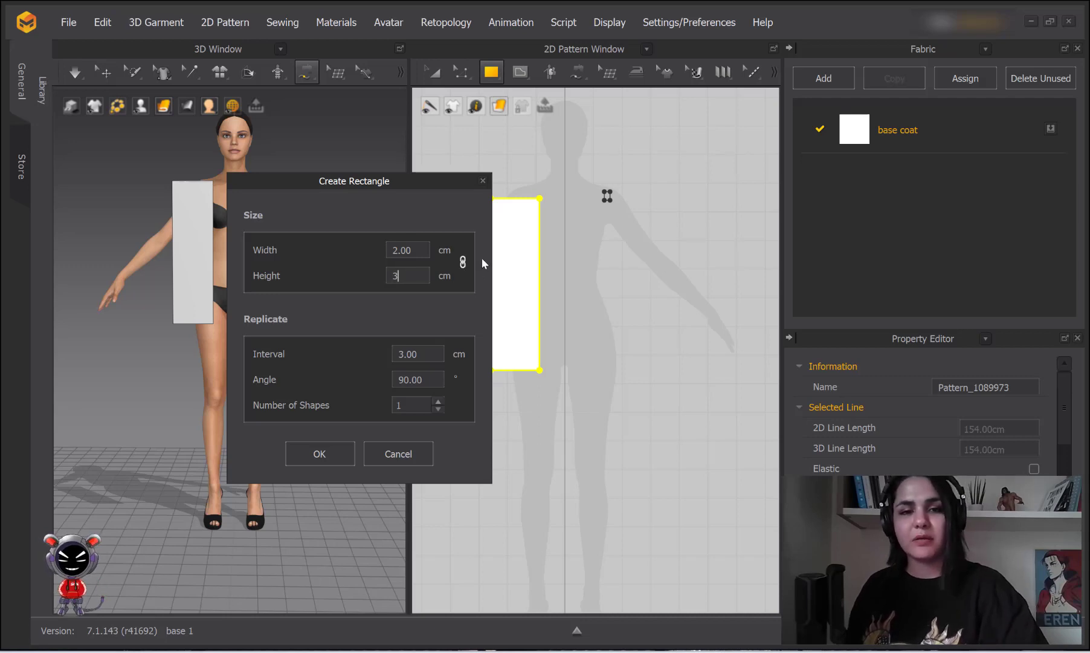
pyautogui.doubleClick(418, 250)
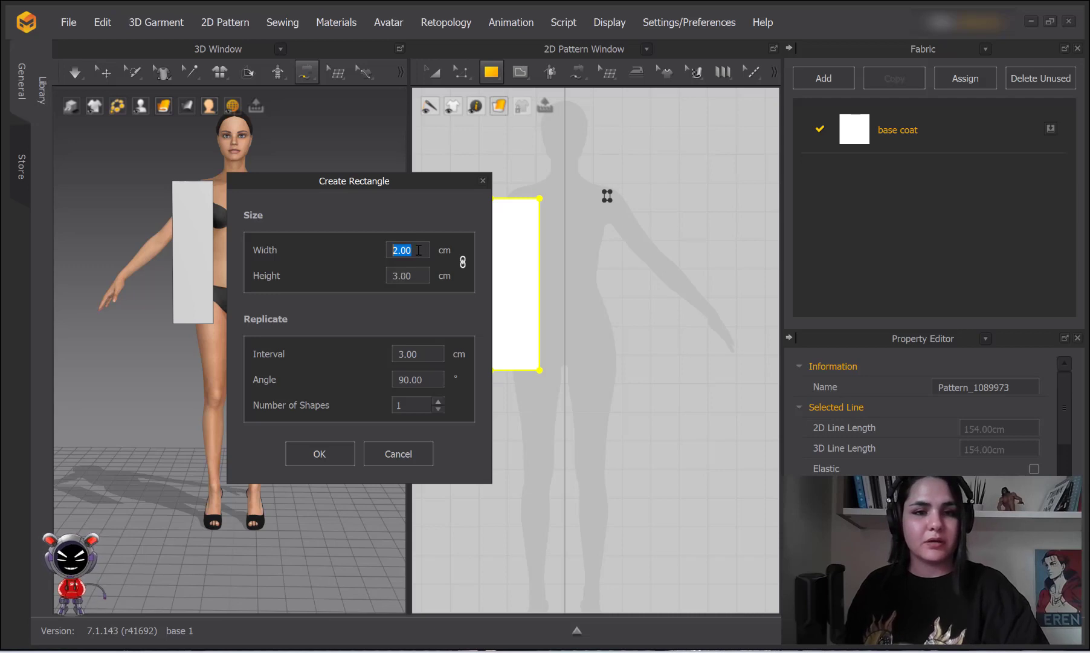
pyautogui.click(461, 266)
pyautogui.click(462, 265)
pyautogui.click(463, 266)
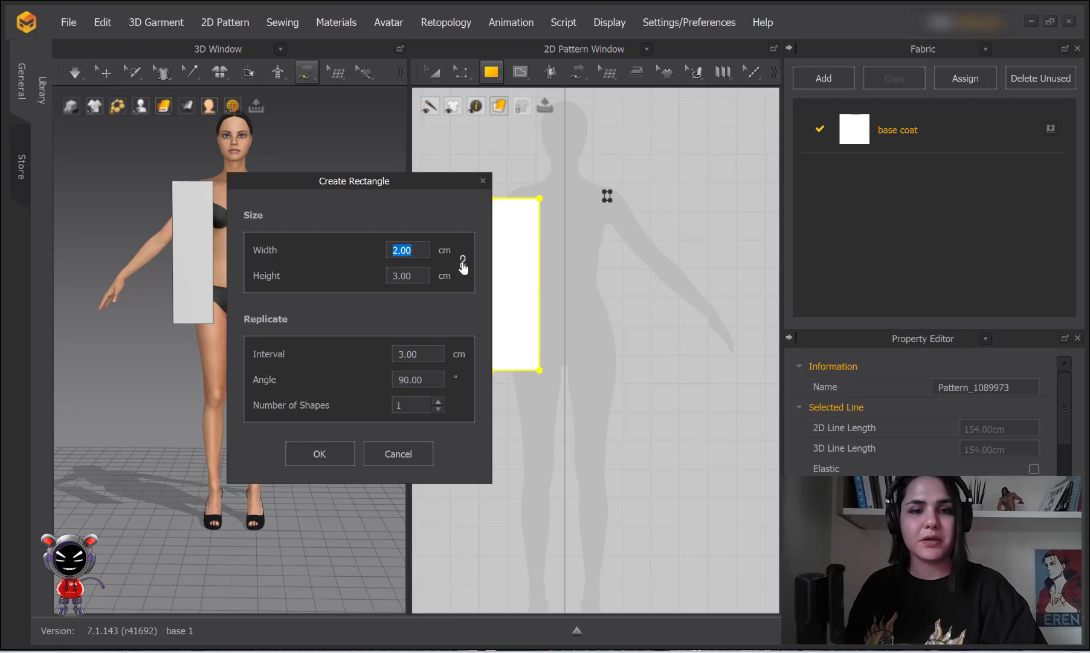
pyautogui.click(463, 266)
pyautogui.moveTo(401, 250); pyautogui.dragTo(389, 249)
pyautogui.click(413, 250)
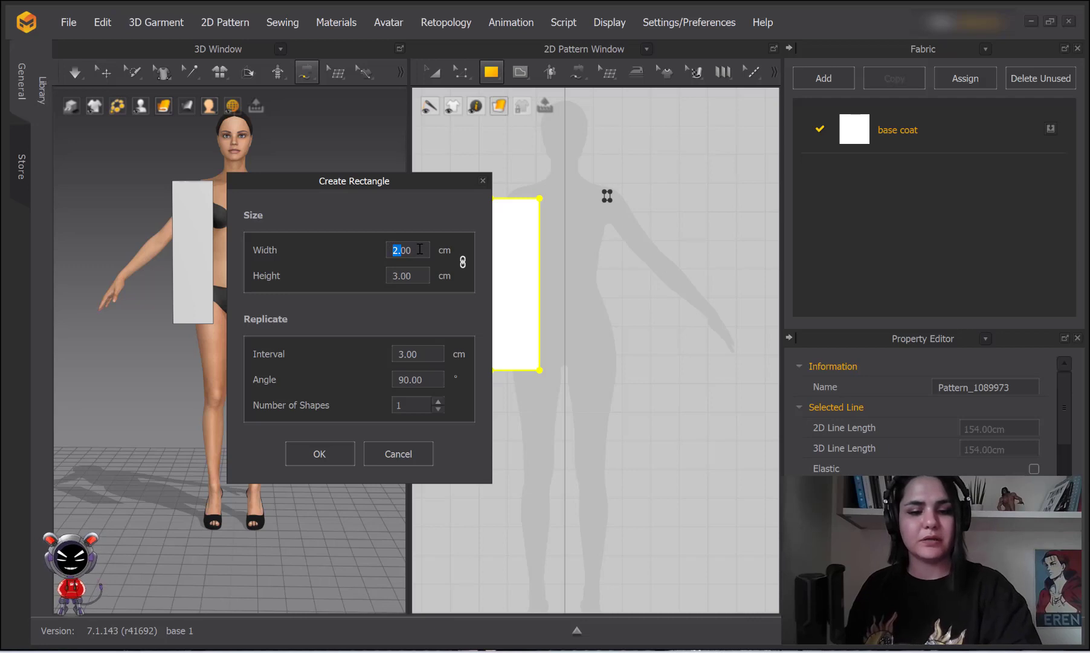
# Step: Enter width 6, then height 6 so width scales to 4, and create the 4 × 6 cm rectangle
pyautogui.write('600')
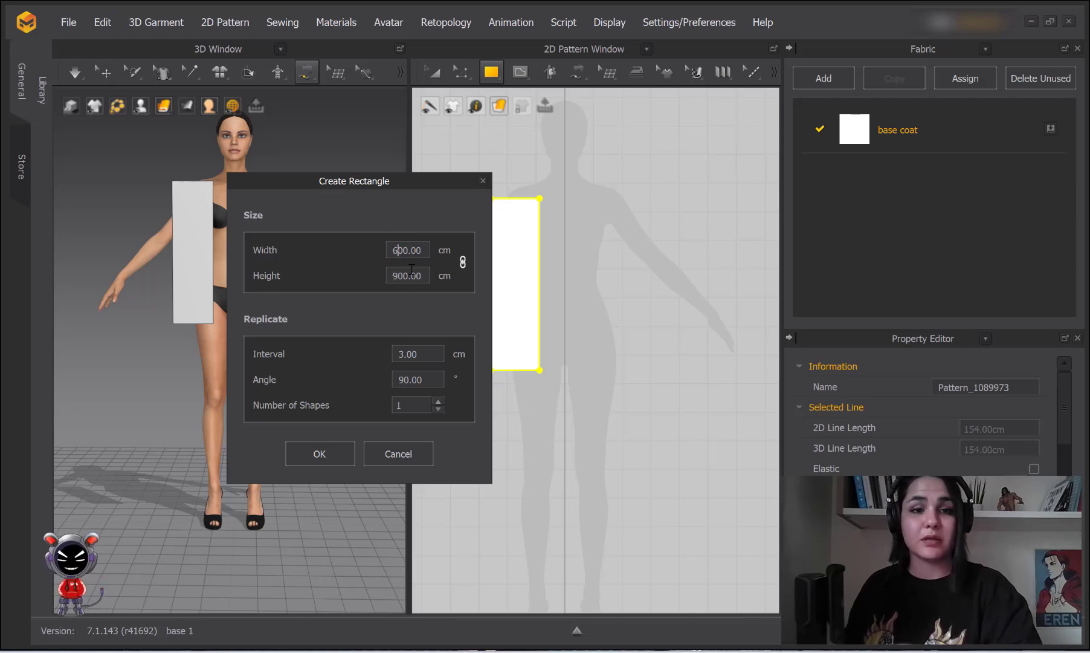
pyautogui.moveTo(421, 250); pyautogui.dragTo(370, 257)
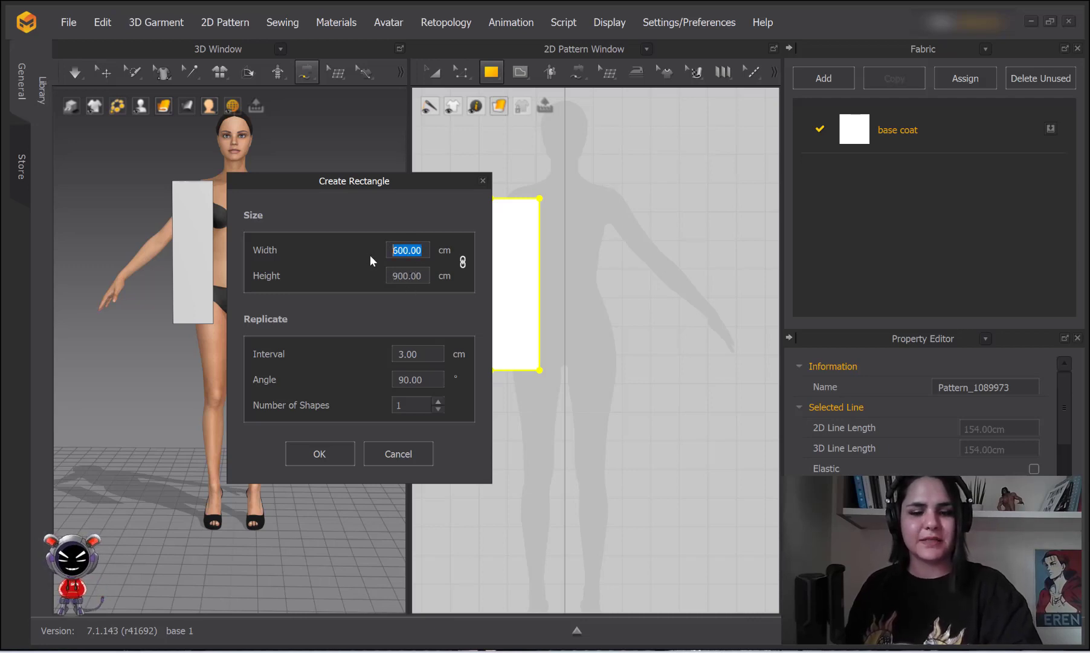
pyautogui.write('6')
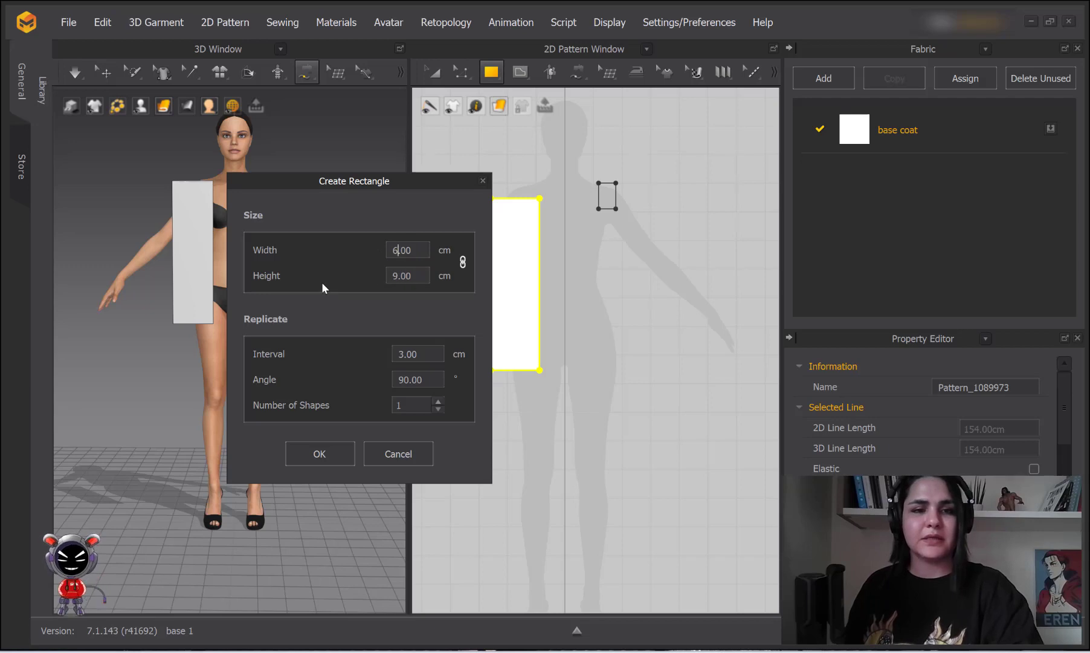
pyautogui.doubleClick(417, 277)
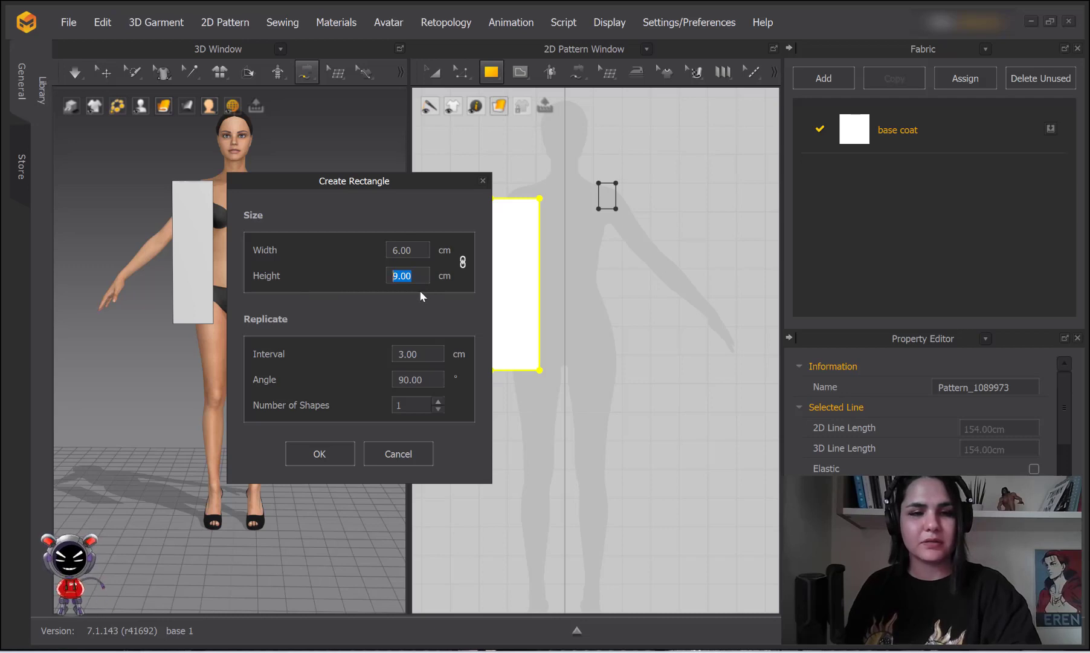
pyautogui.write('6')
pyautogui.press('Tab')
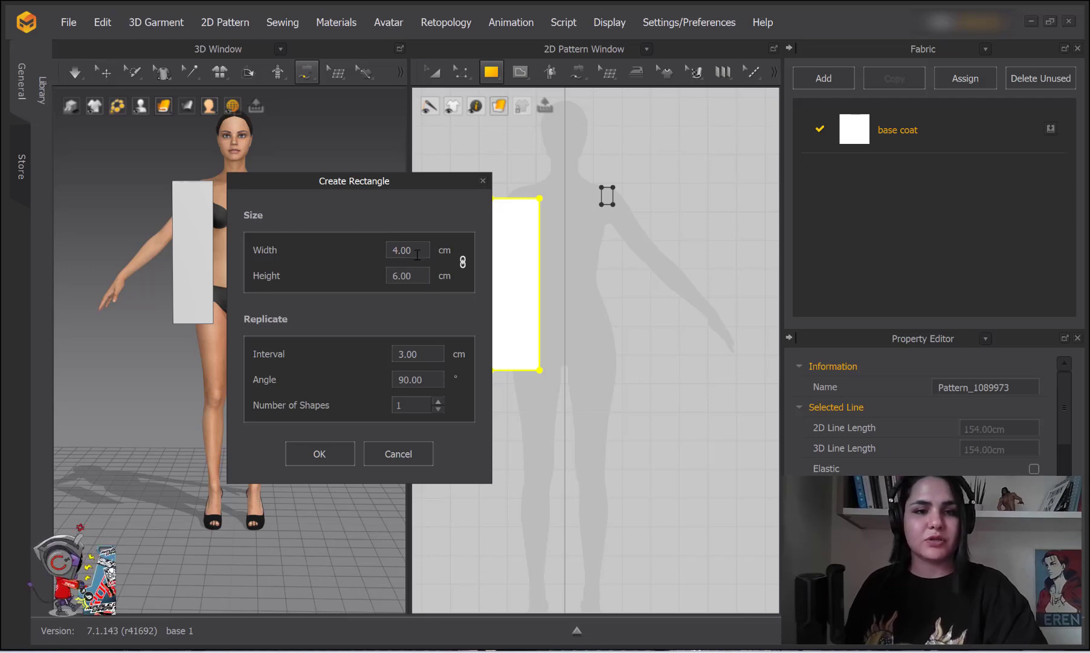
pyautogui.click(320, 460)
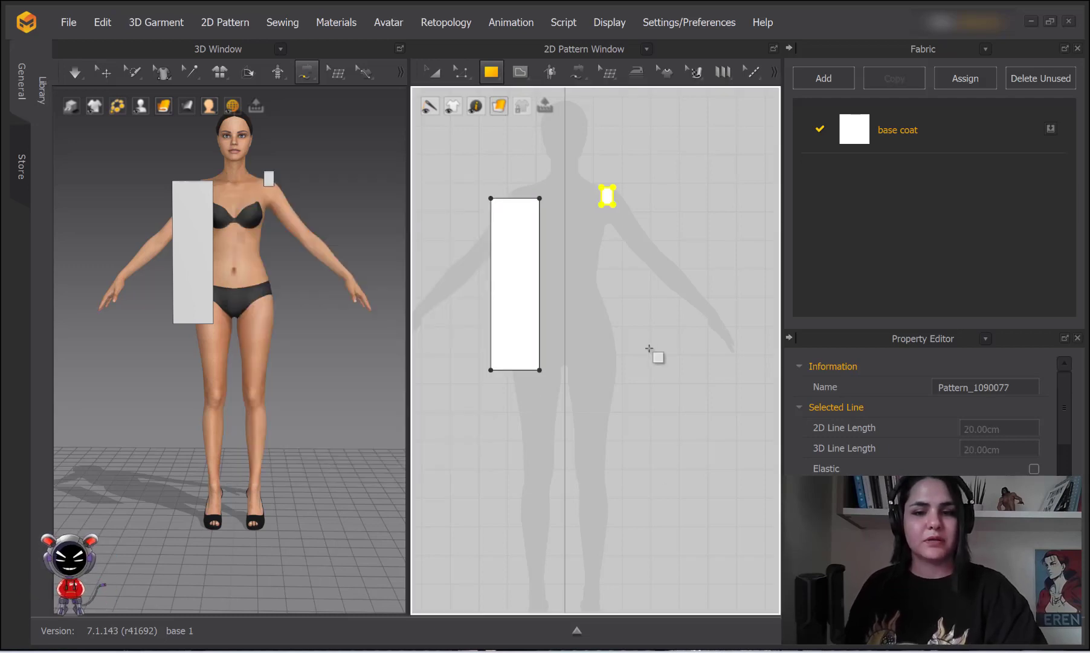
# Step: Open the Create Rectangle settings, check the interval value, then cancel
pyautogui.click(593, 234)
pyautogui.moveTo(568, 156); pyautogui.dragTo(387, 132)
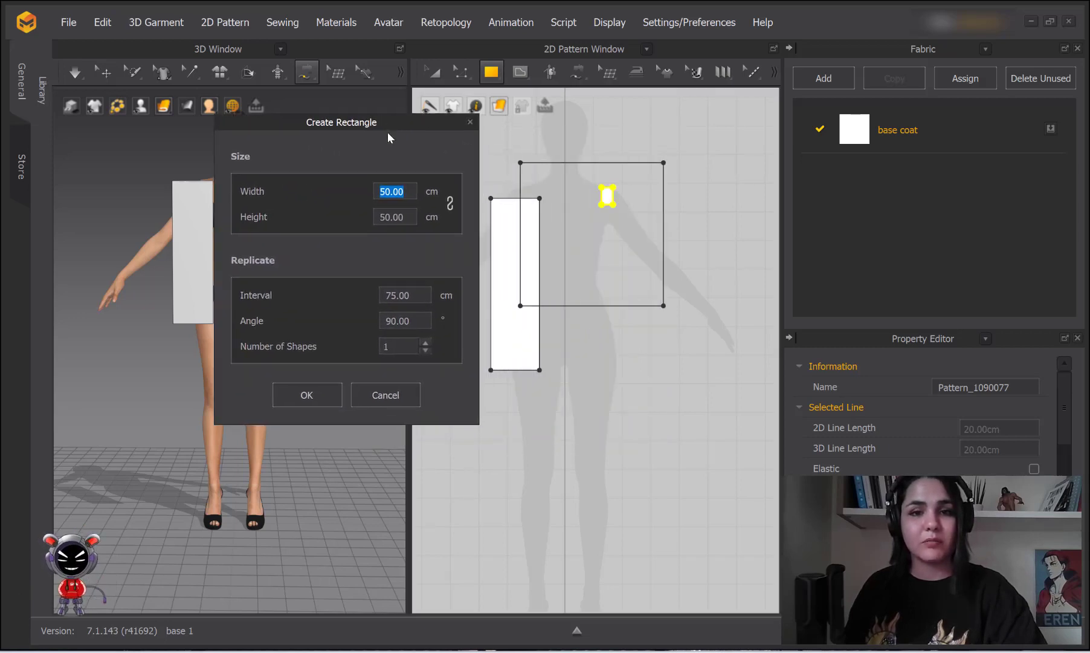
pyautogui.click(414, 294)
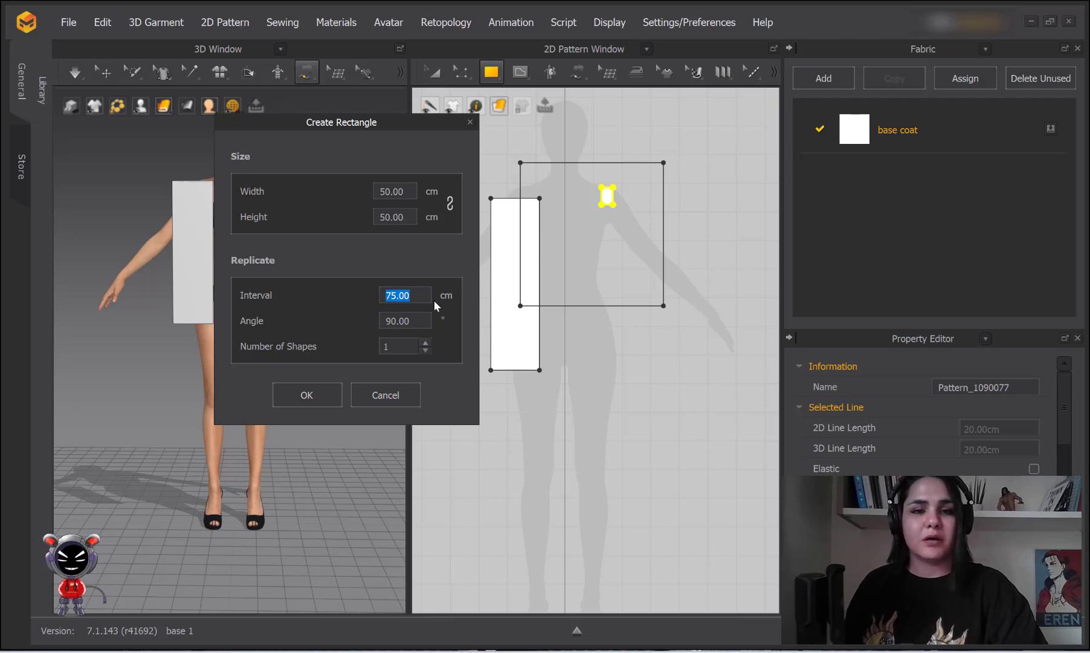
pyautogui.click(370, 395)
# Step: Reopen Create Rectangle and enter a 20 × 20 cm square
pyautogui.click(562, 278)
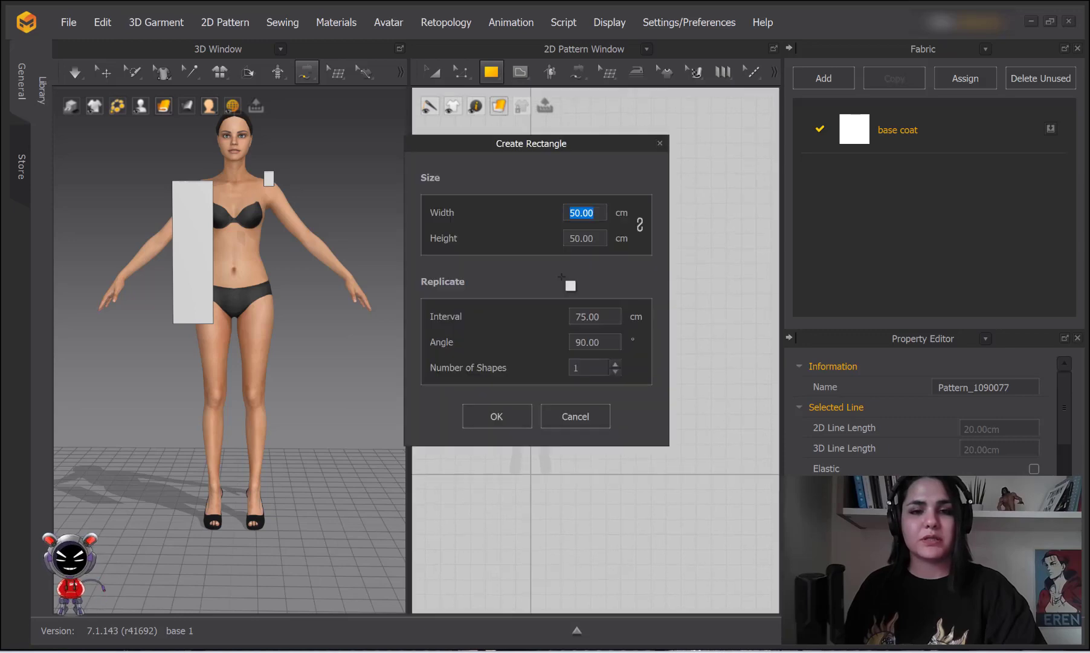
pyautogui.moveTo(582, 146); pyautogui.dragTo(444, 143)
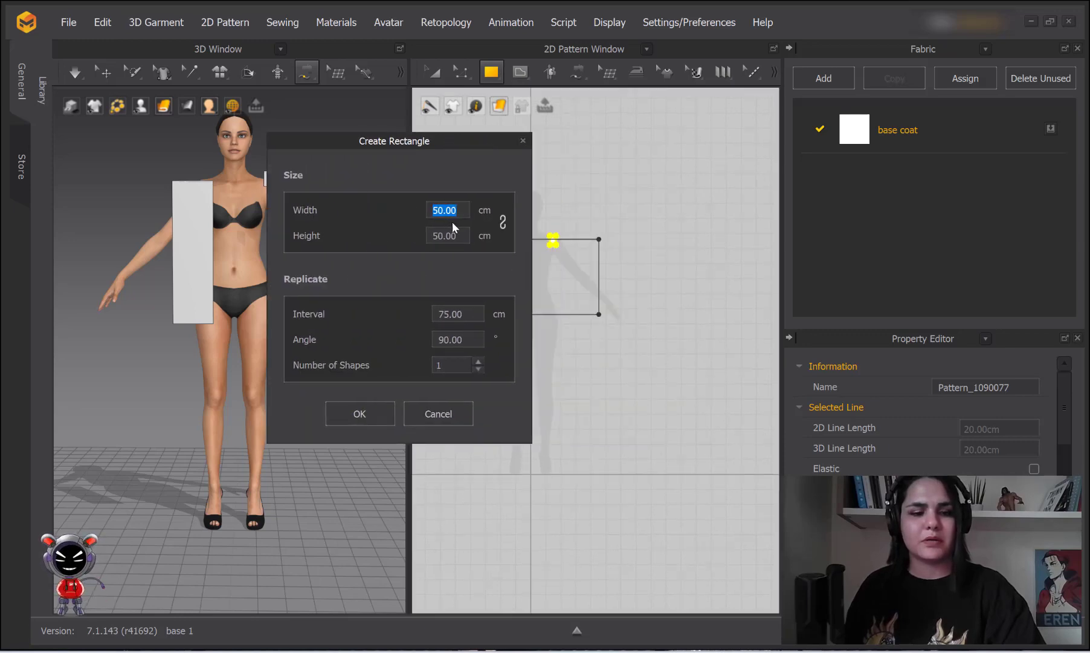
pyautogui.write('20')
pyautogui.press('Tab')
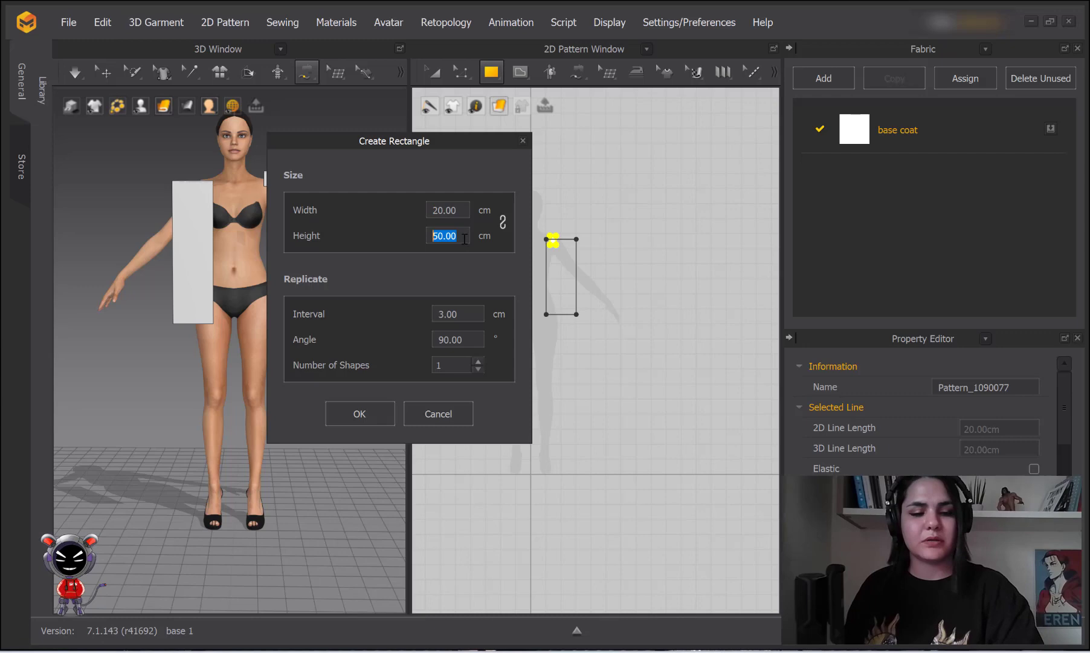
pyautogui.write('20')
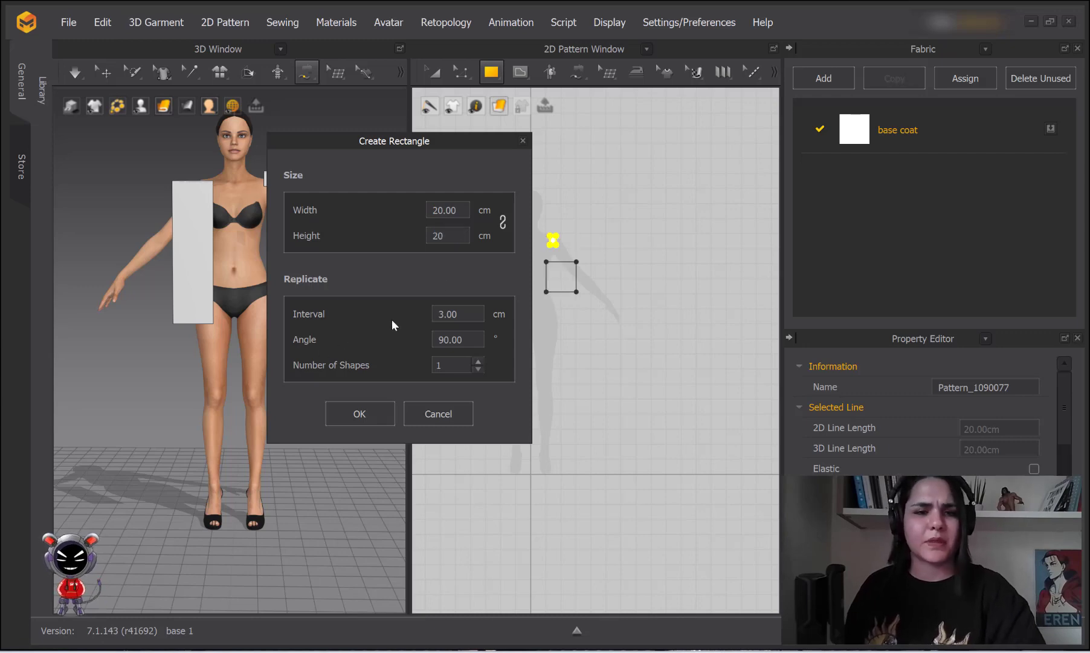
pyautogui.press('Tab')
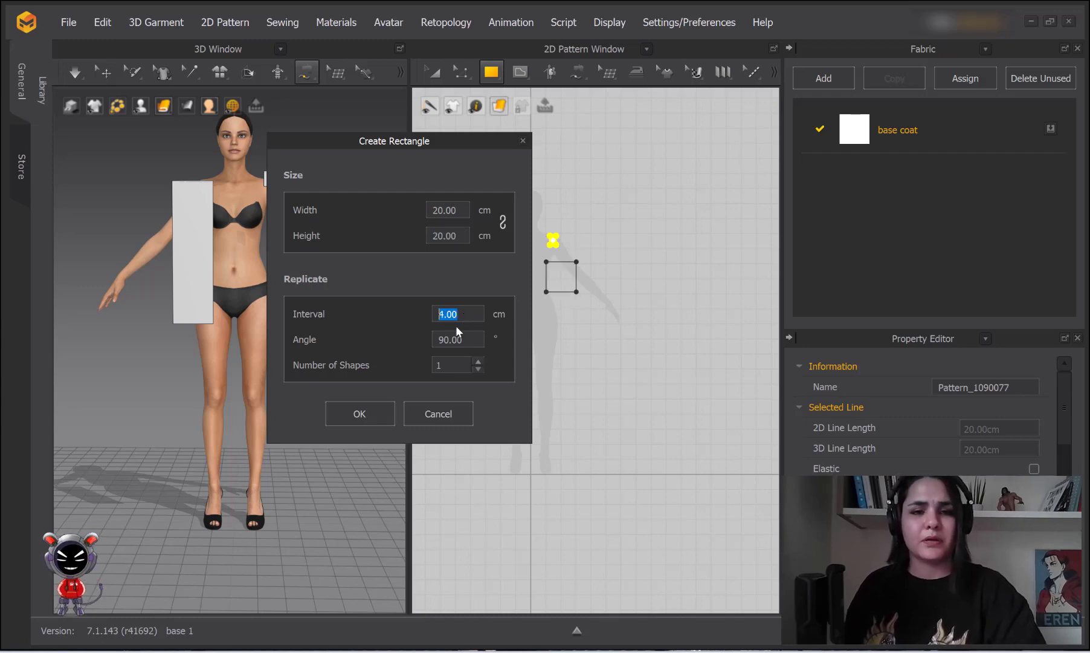
# Step: Set the square to replicate as 3 shapes with a 22 cm interval
pyautogui.click(477, 362)
pyautogui.click(477, 363)
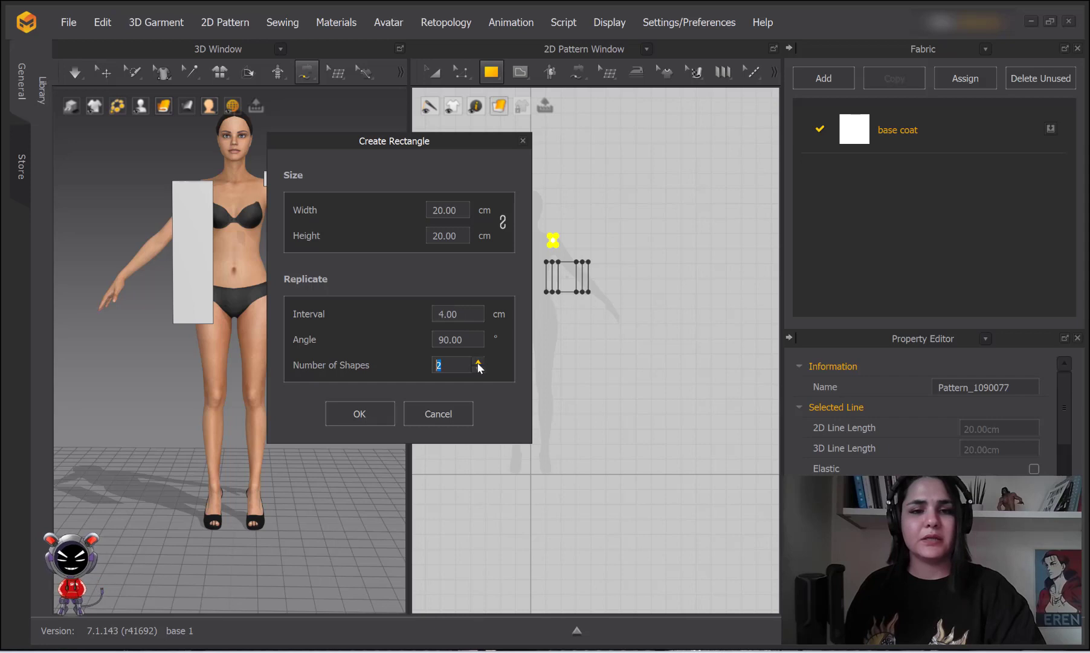
pyautogui.click(476, 312)
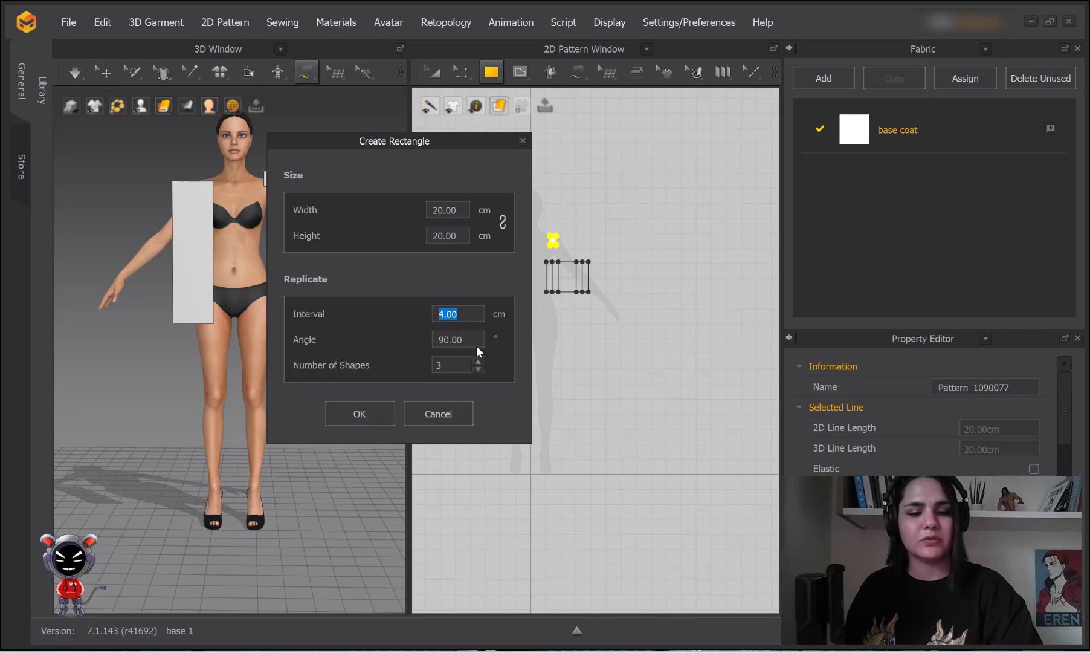
pyautogui.write('22')
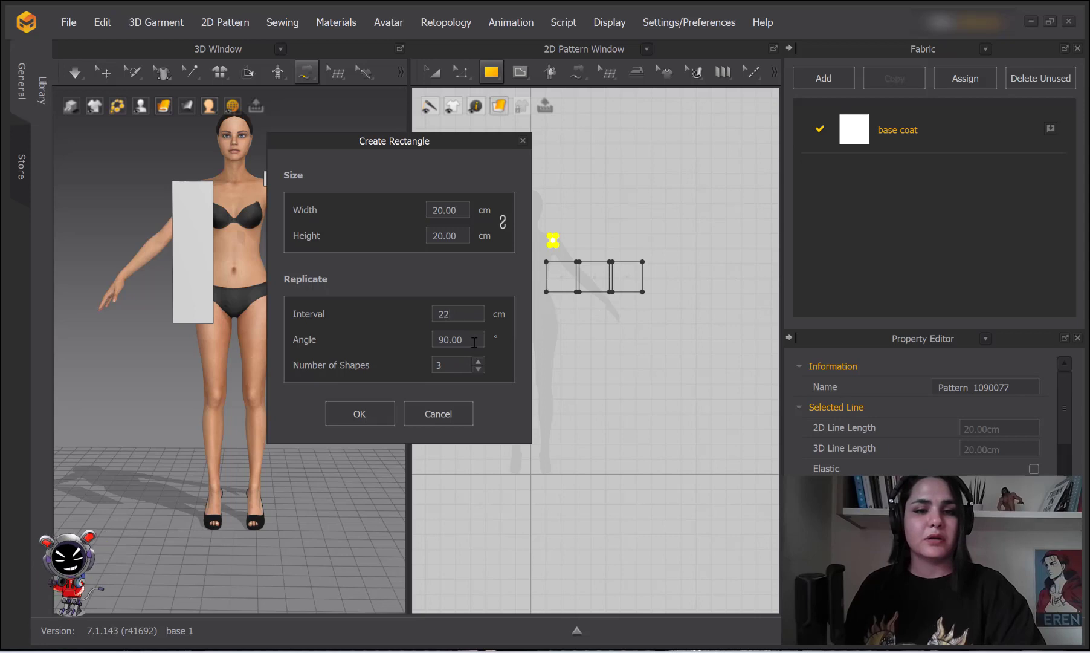
pyautogui.click(474, 342)
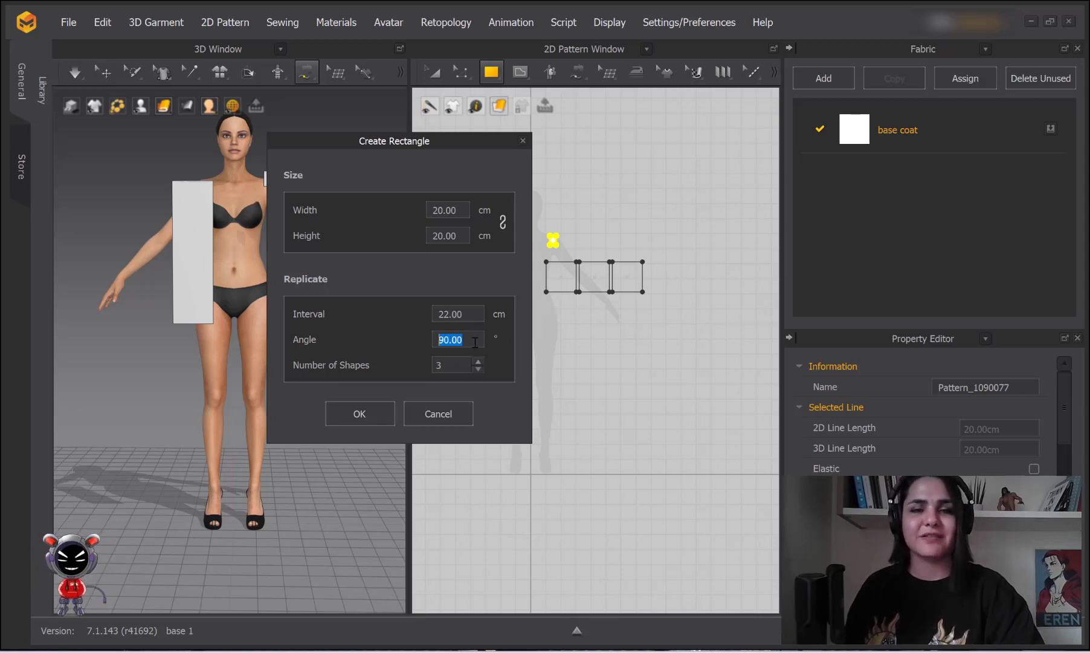
# Step: Create the row of three 20 cm squares, then delete them
pyautogui.scroll(6, 472, 342)
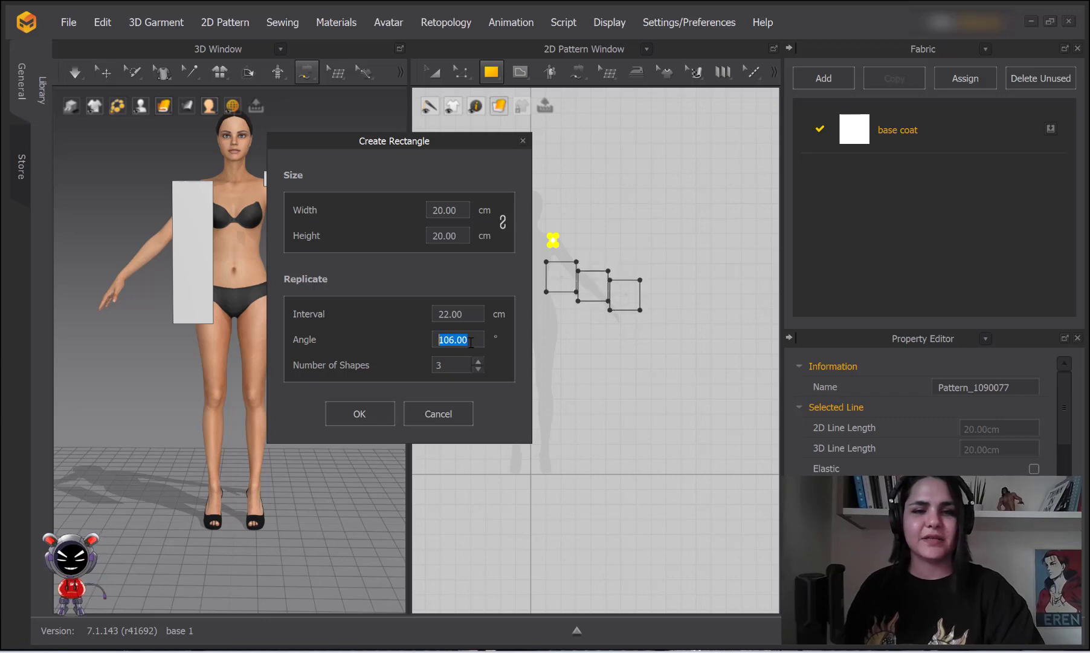
pyautogui.scroll(-15, 470, 342)
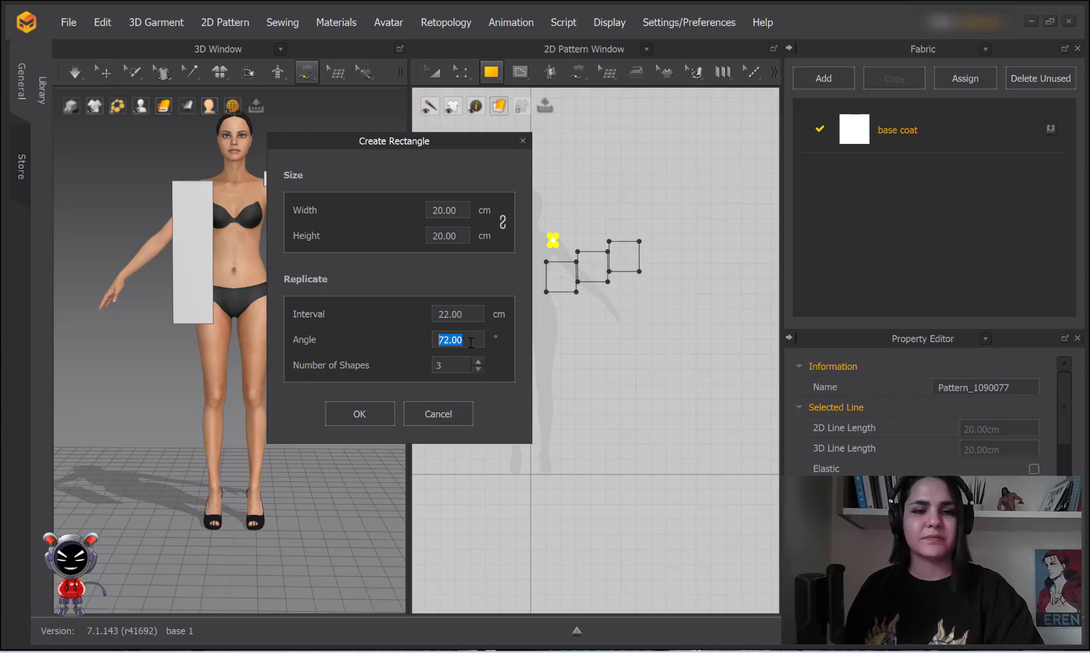
pyautogui.scroll(8, 471, 341)
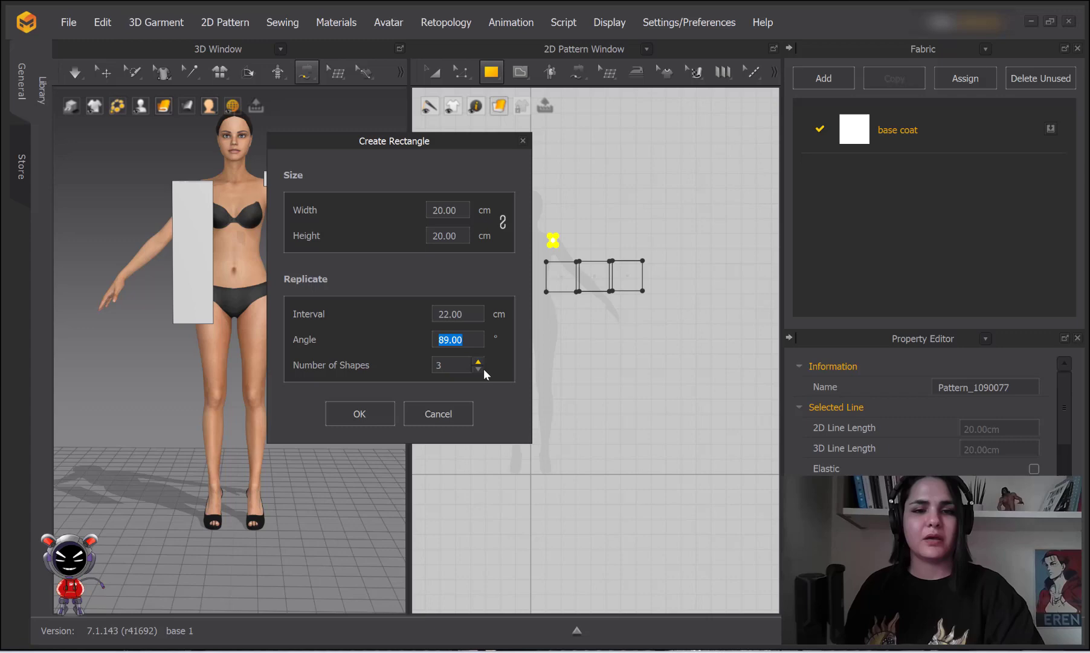
pyautogui.click(478, 362)
pyautogui.click(479, 362)
pyautogui.click(478, 362)
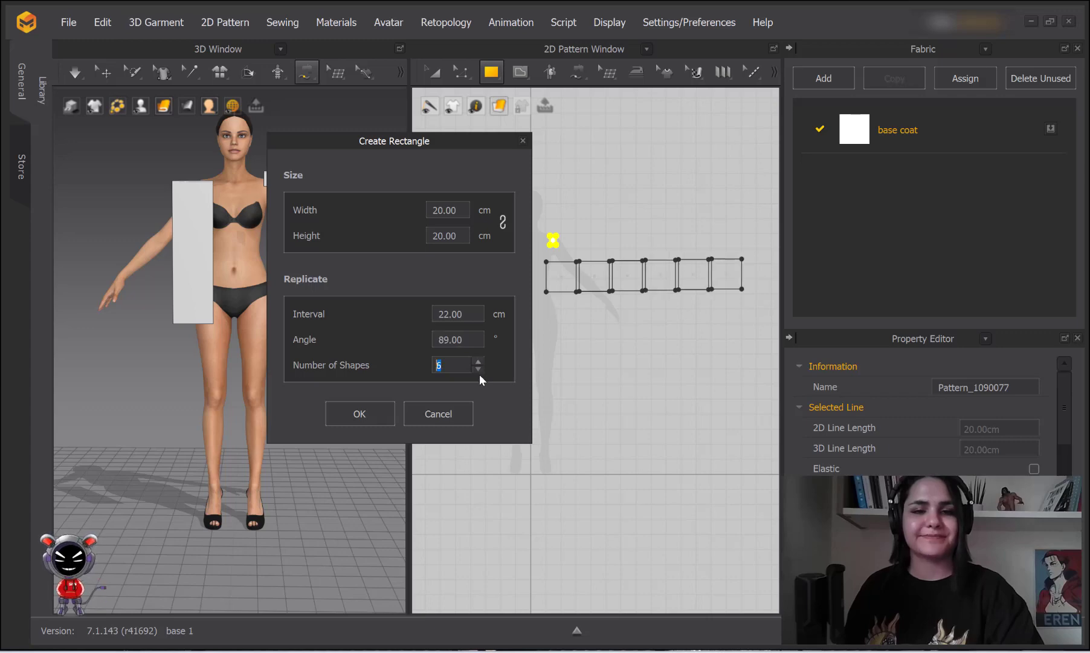
pyautogui.click(479, 370)
pyautogui.click(479, 370)
pyautogui.click(479, 370)
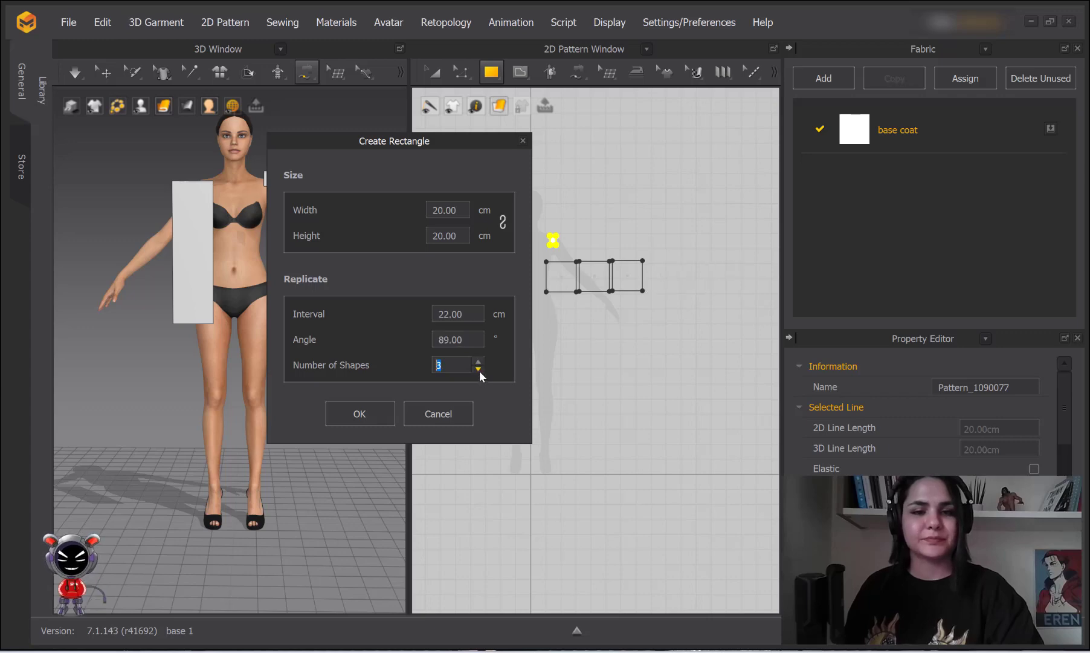
pyautogui.click(359, 413)
pyautogui.scroll(-2, 503, 306)
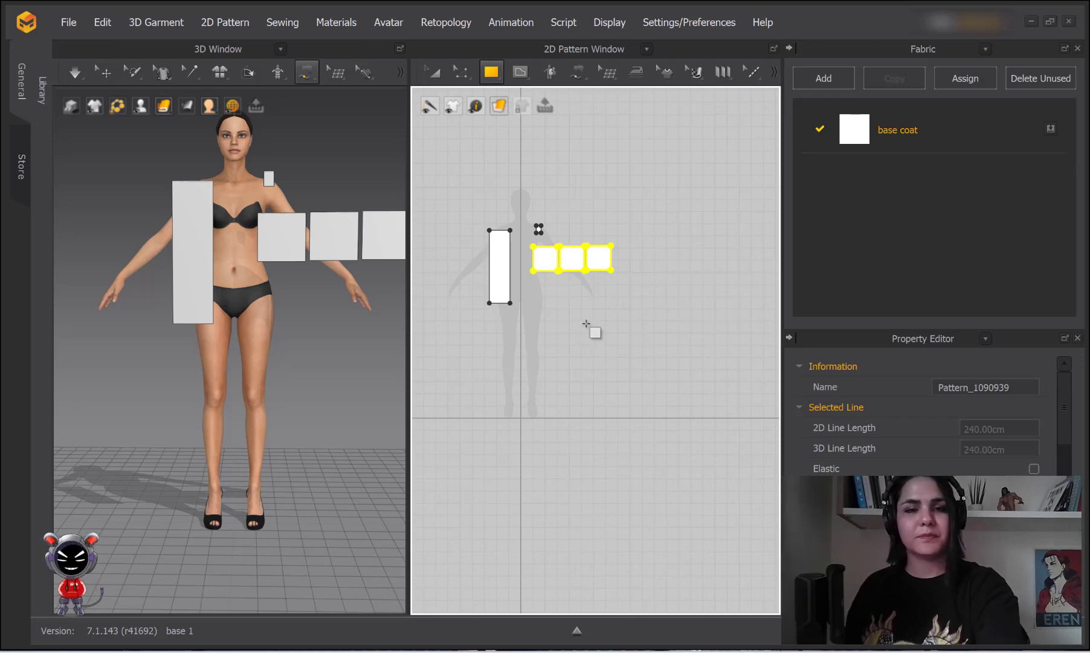
pyautogui.press('Delete')
# Step: Select and delete the tall 17 × 60 cm rectangle pattern
pyautogui.click(434, 72)
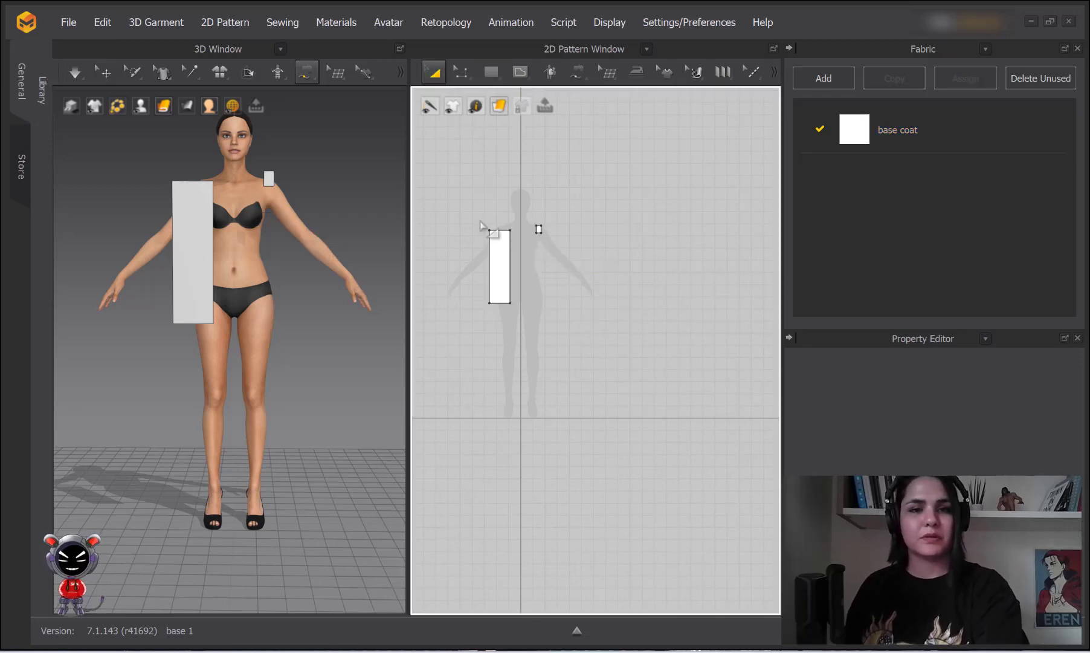
pyautogui.click(492, 245)
pyautogui.press('Delete')
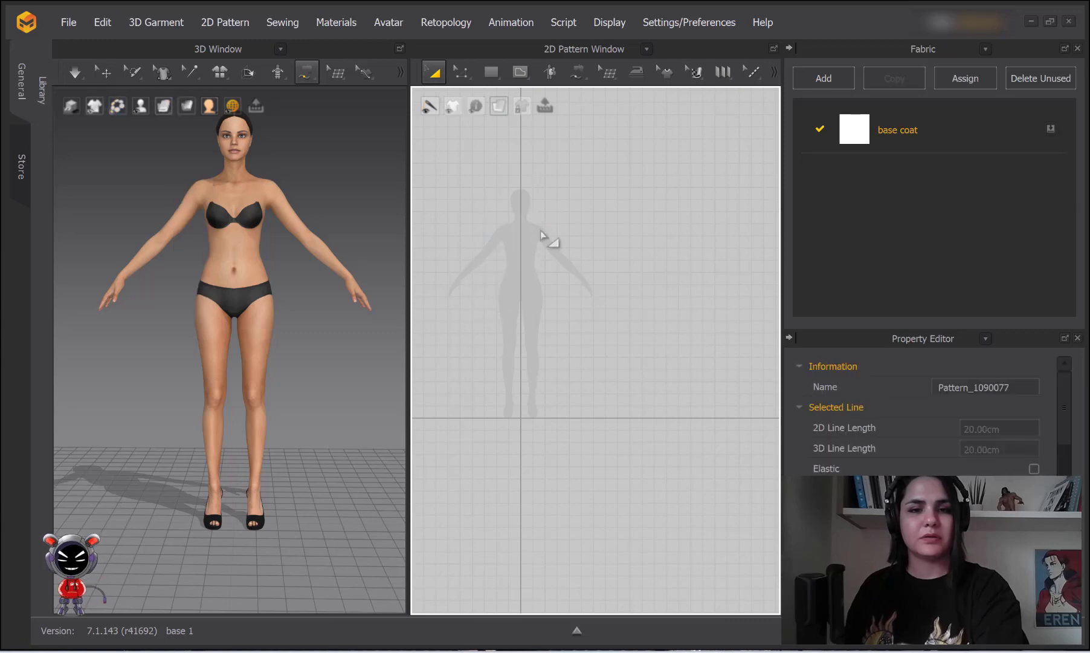
# Step: Switch to the Ellipse tool, draw two test circles and undo each
pyautogui.click(491, 72)
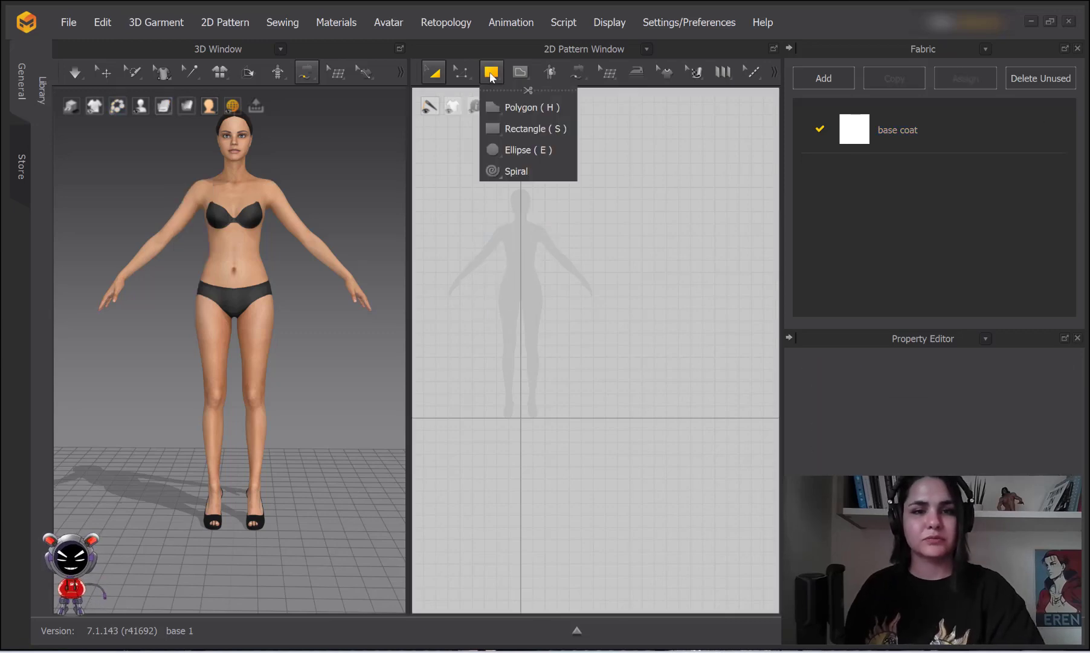
pyautogui.click(495, 152)
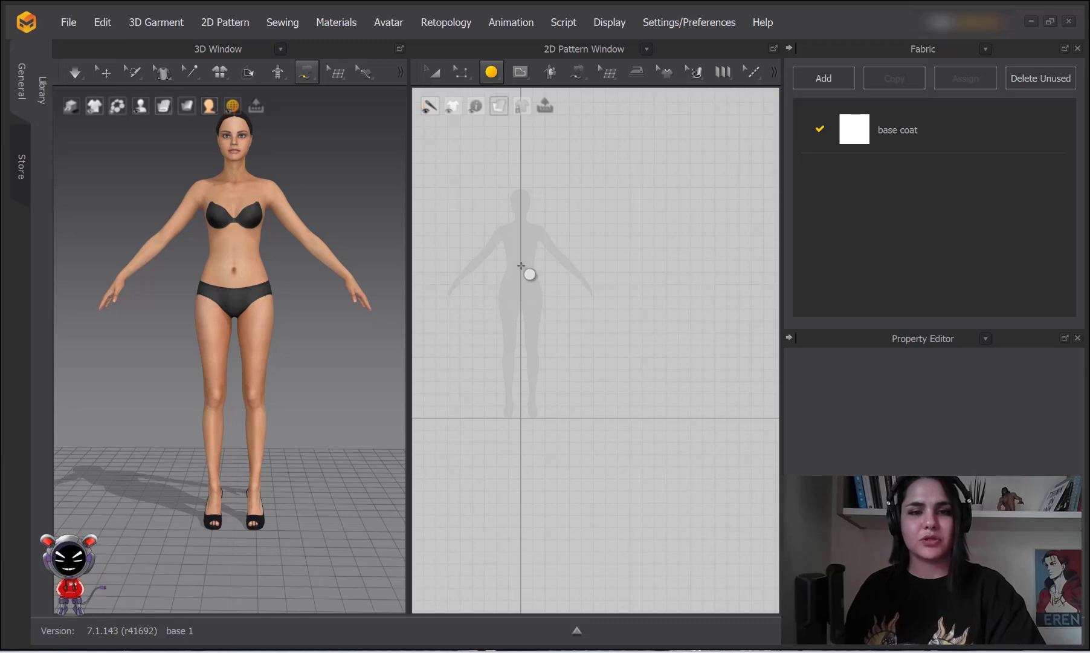
pyautogui.moveTo(497, 246); pyautogui.dragTo(574, 324)
pyautogui.hotkey('ctrl', 'z')
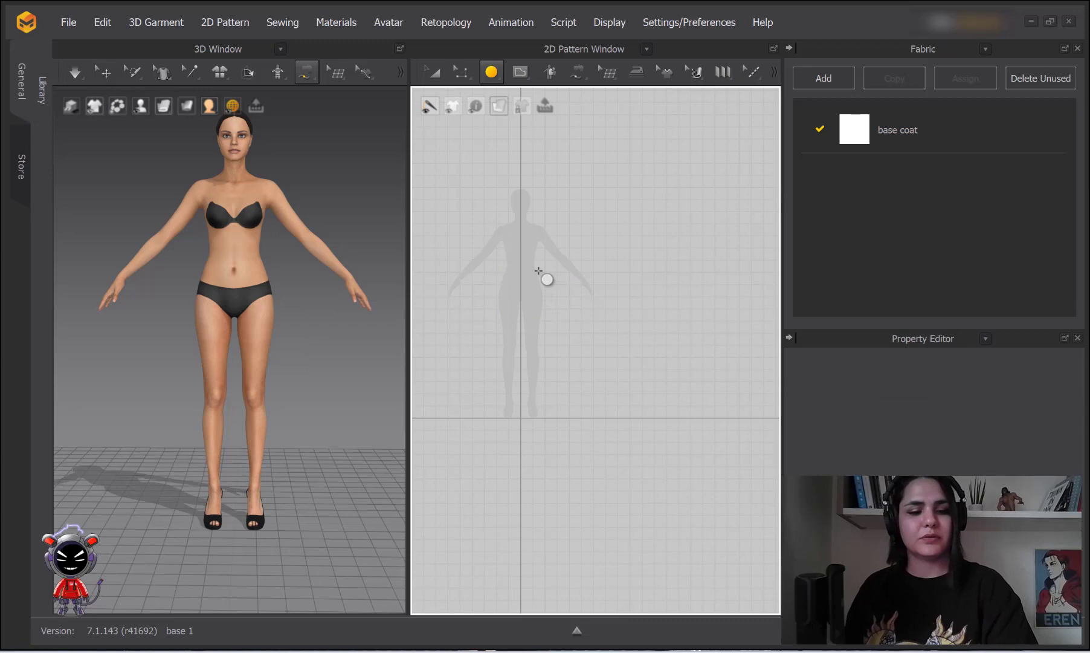
pyautogui.moveTo(511, 292); pyautogui.dragTo(614, 231)
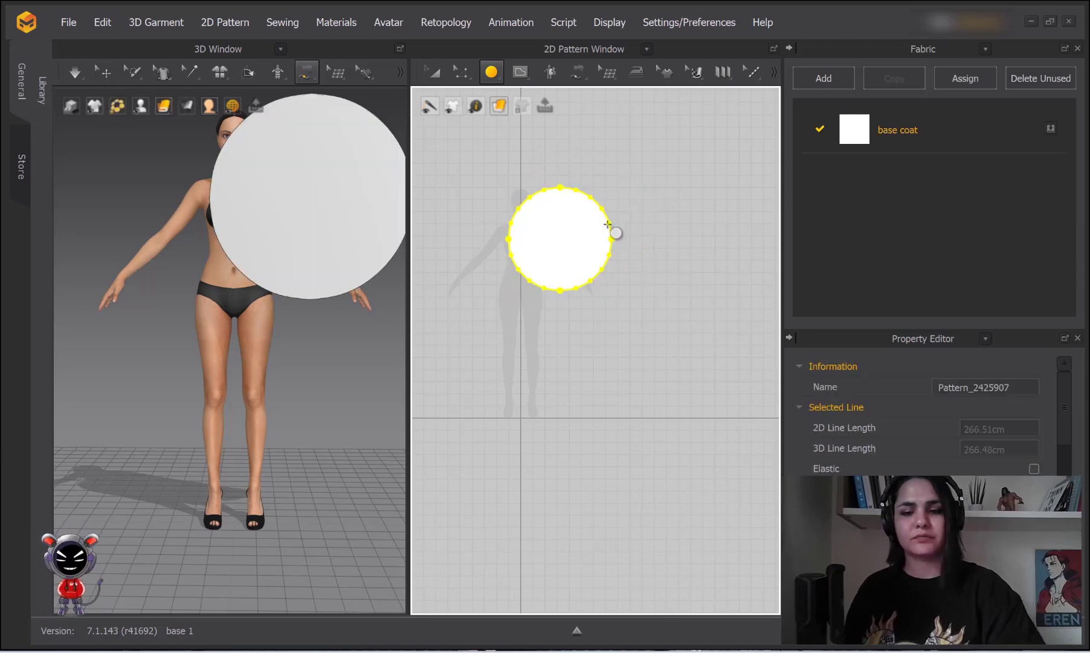
pyautogui.hotkey('ctrl', 'z')
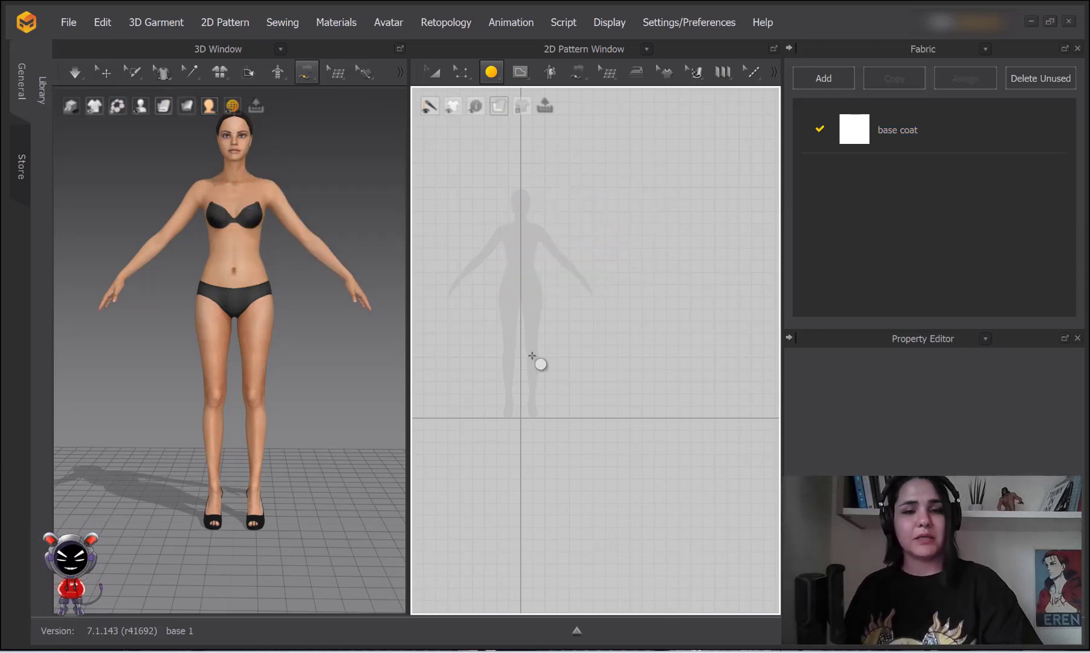
# Step: Draw a small test circle on the canvas, then undo it
pyautogui.scroll(5, 526, 430)
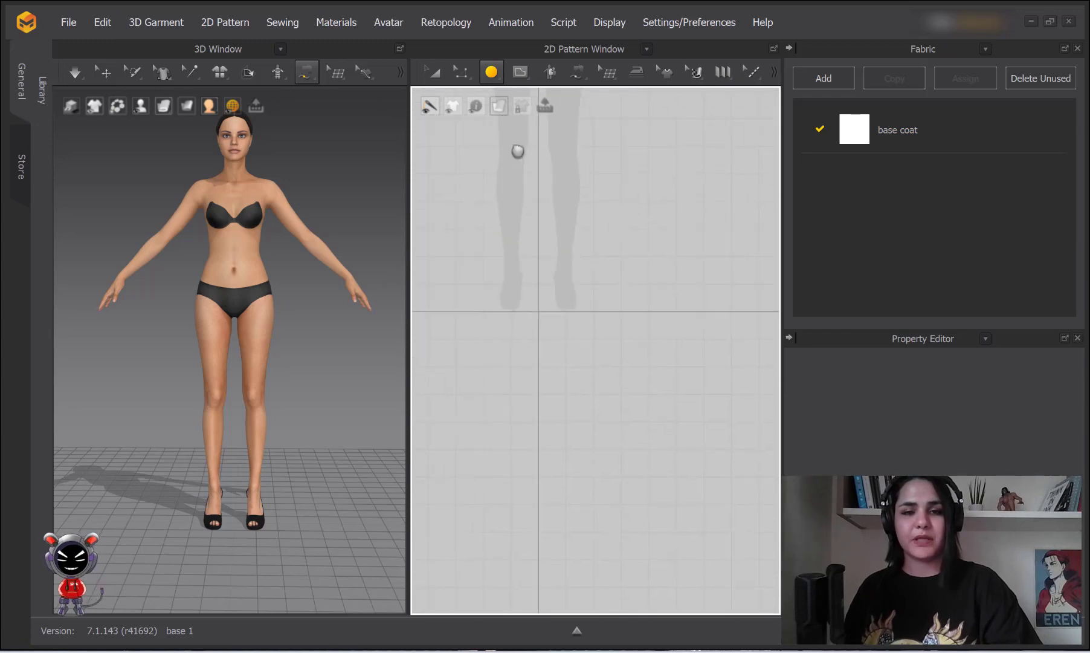
pyautogui.moveTo(578, 381); pyautogui.dragTo(563, 353, button='middle')
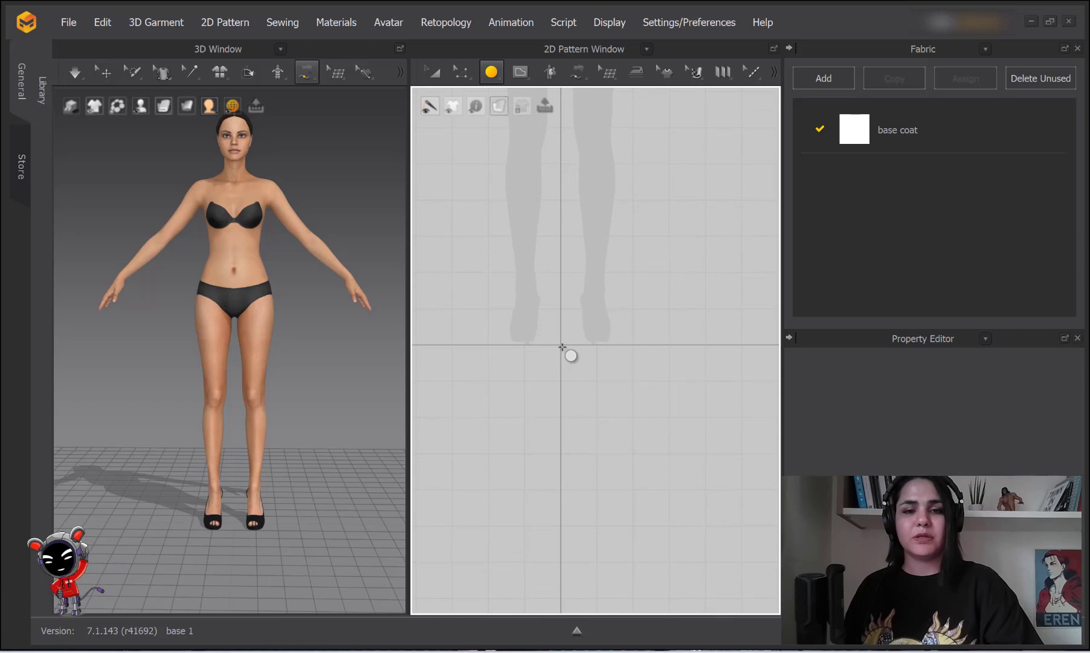
pyautogui.scroll(1, 570, 355)
pyautogui.moveTo(545, 319); pyautogui.dragTo(563, 331, button='middle')
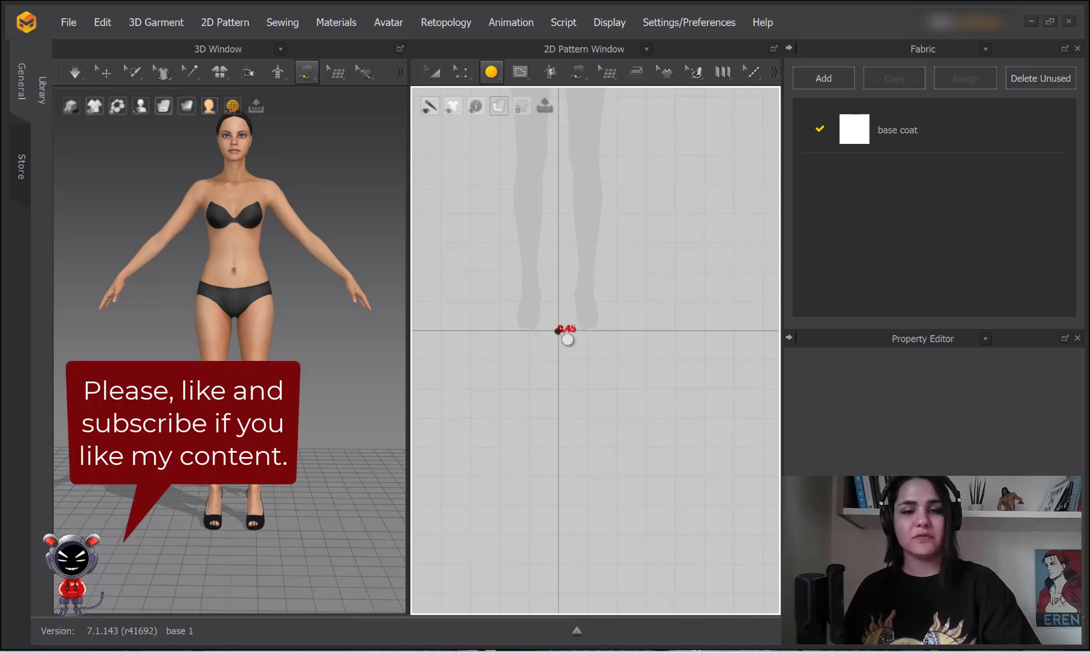
pyautogui.moveTo(558, 331); pyautogui.dragTo(614, 341)
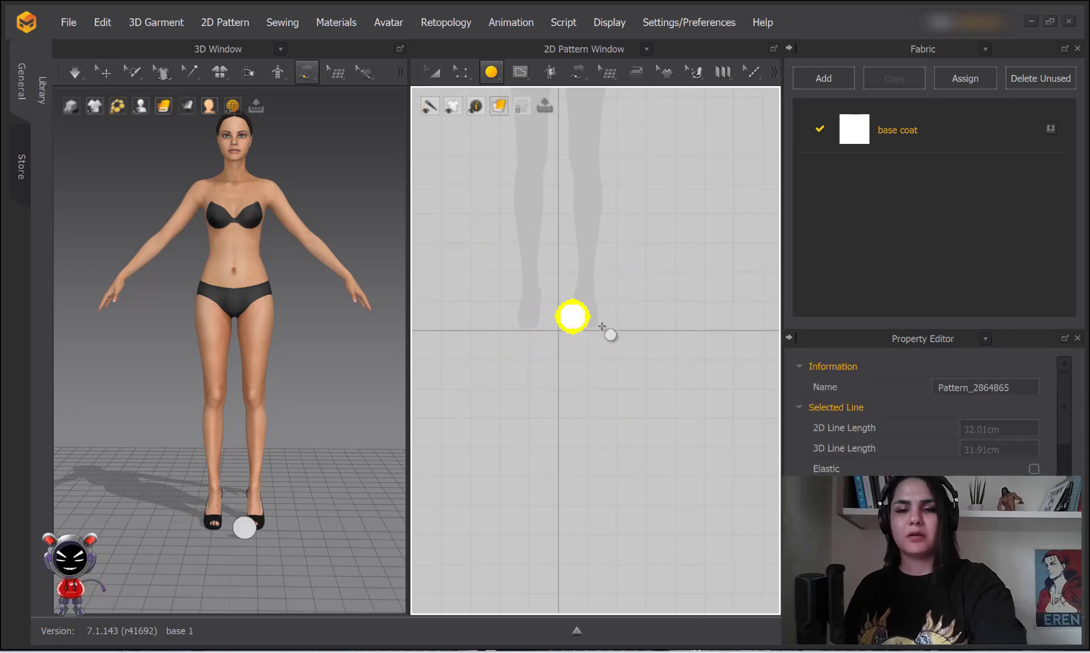
pyautogui.hotkey('ctrl', 'z')
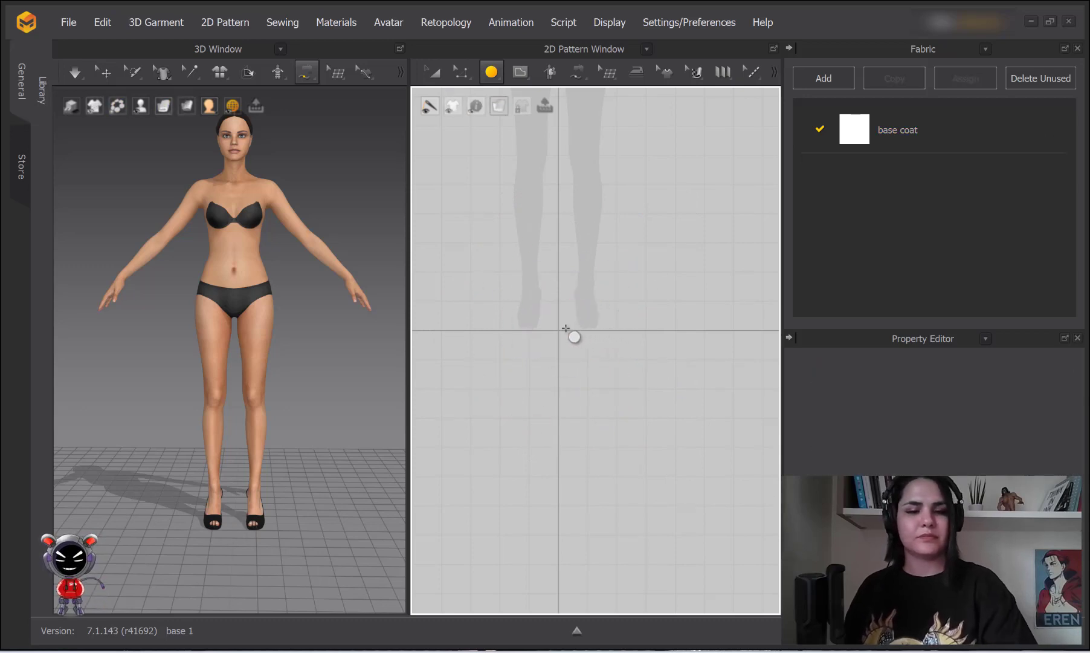
# Step: Draw a large circle, then delete it with Transform Pattern
pyautogui.moveTo(558, 330); pyautogui.dragTo(648, 229)
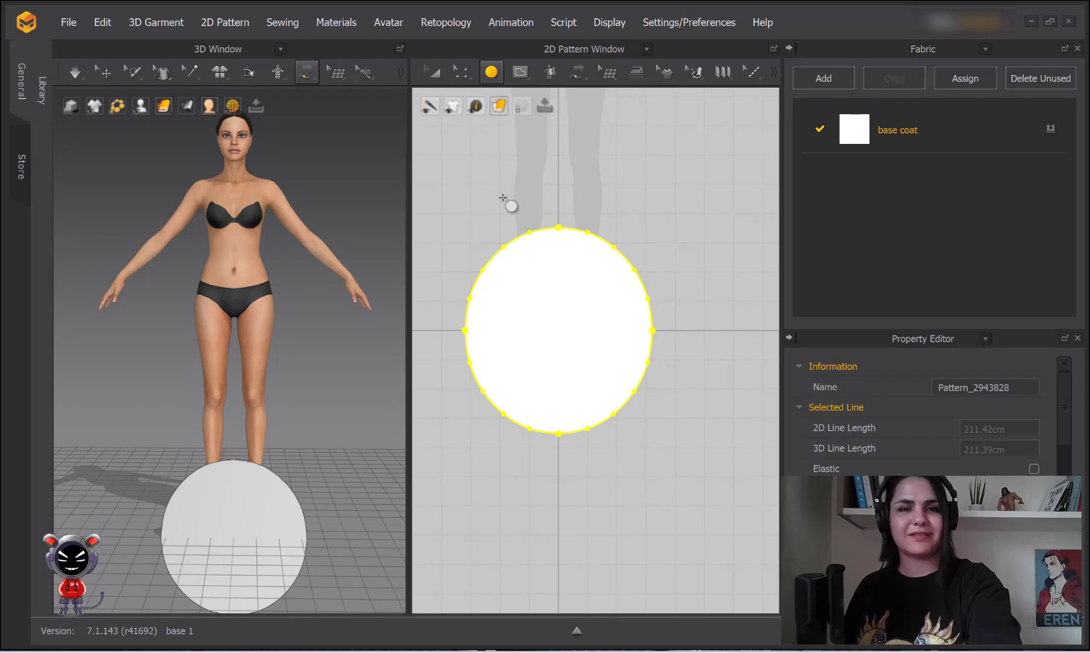
pyautogui.click(434, 73)
pyautogui.press('Delete')
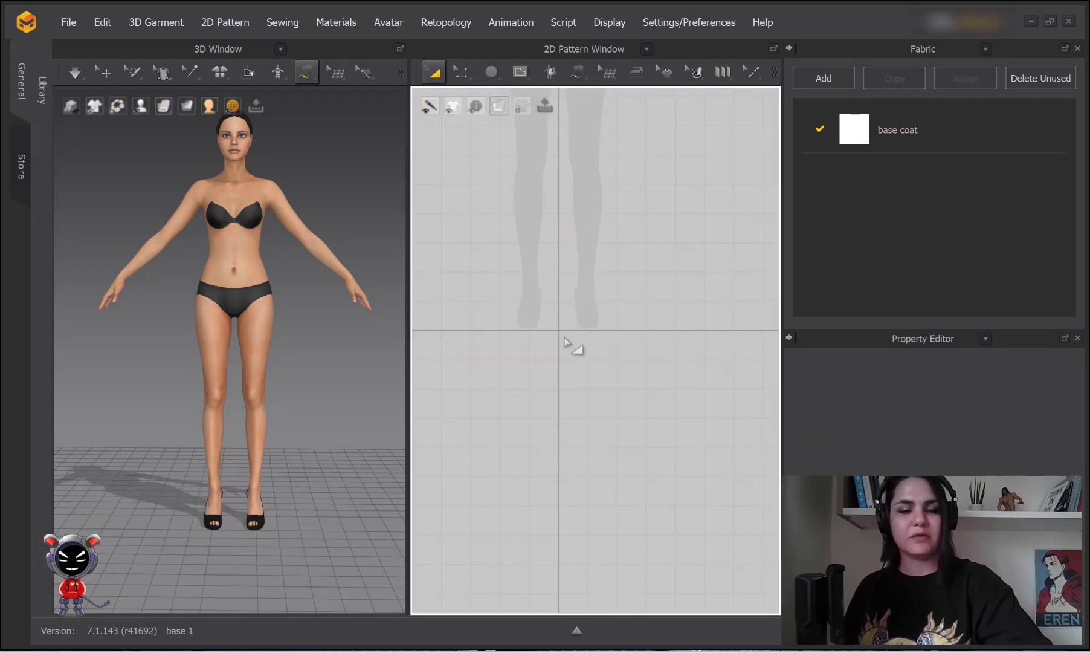
pyautogui.moveTo(560, 219); pyautogui.dragTo(590, 319, button='right')
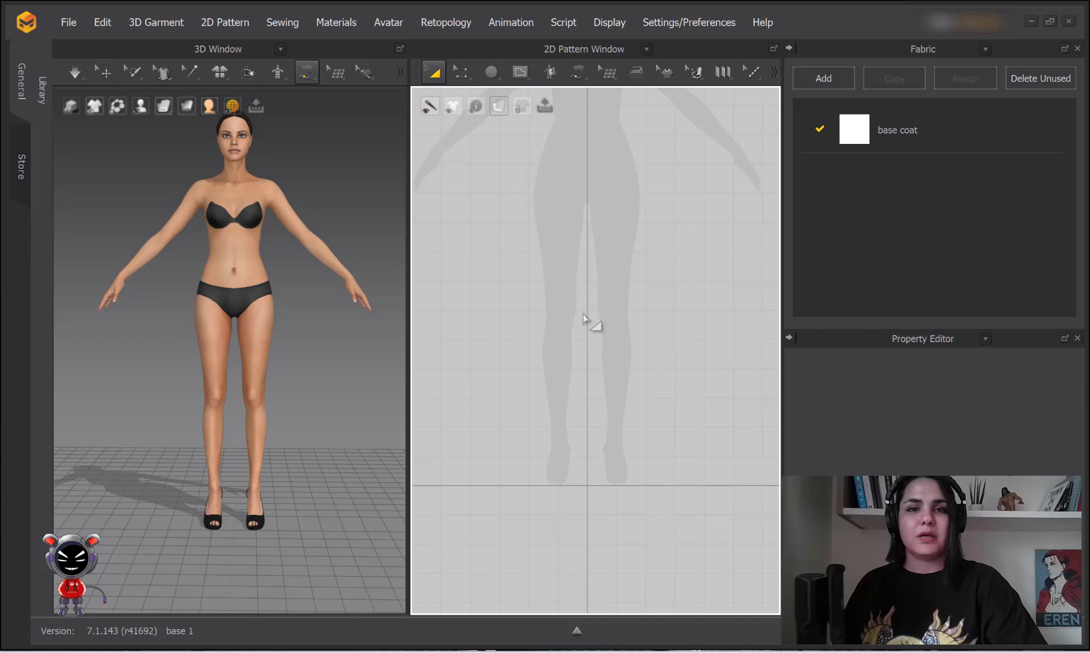
pyautogui.scroll(-1, 530, 114)
# Step: Create an ellipse pattern sized by Circumference 59 cm beside the avatar's hip
pyautogui.click(494, 73)
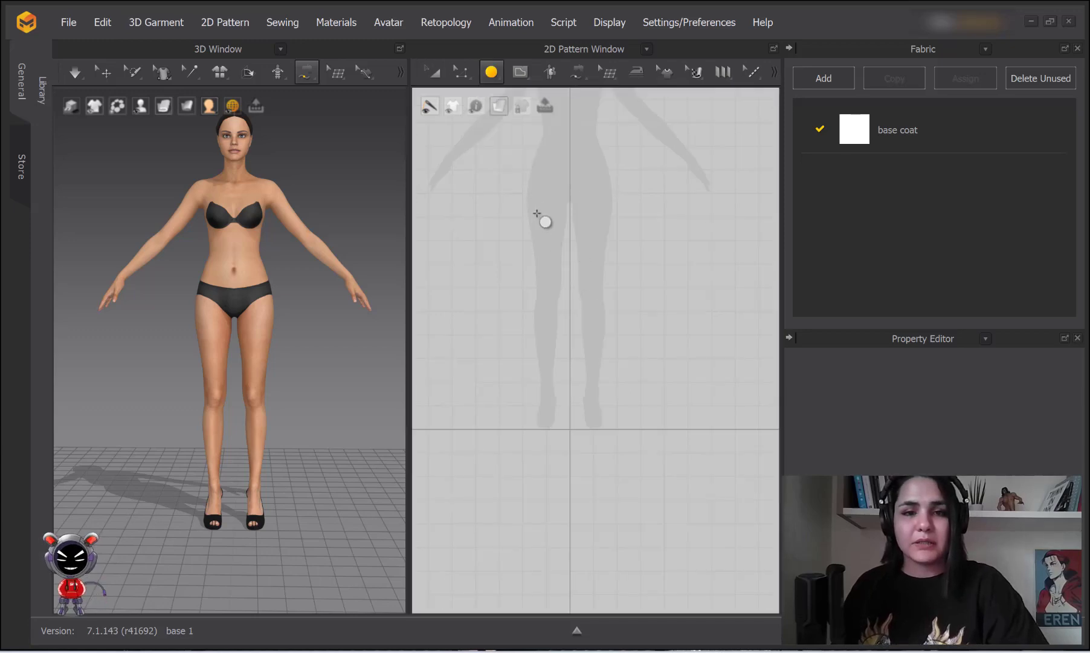
pyautogui.click(531, 195)
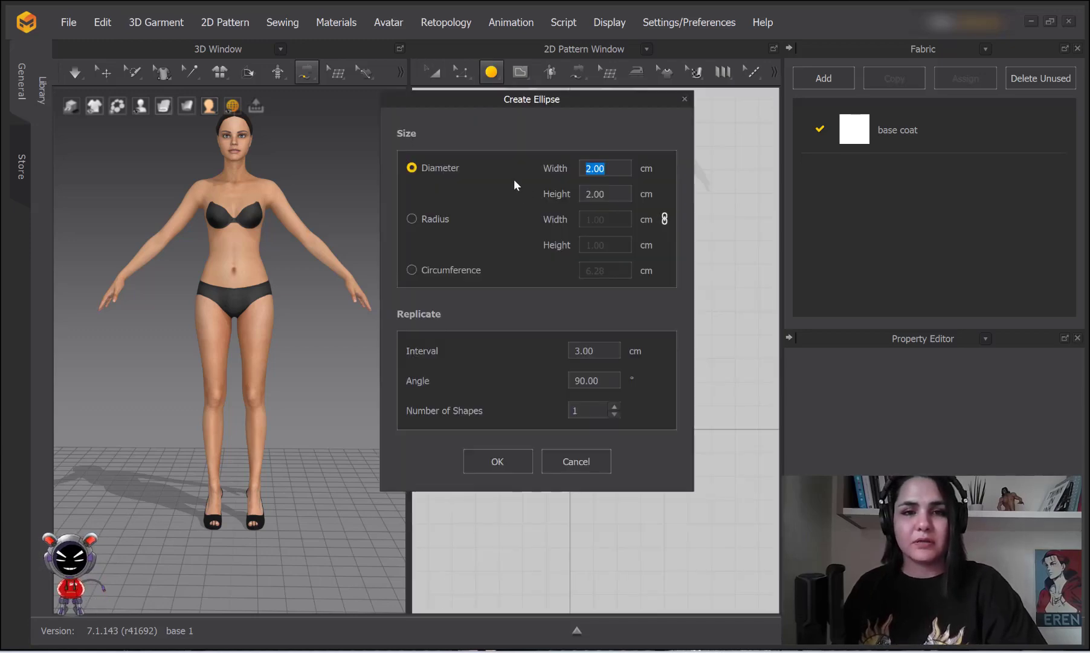
pyautogui.moveTo(581, 97); pyautogui.dragTo(347, 84)
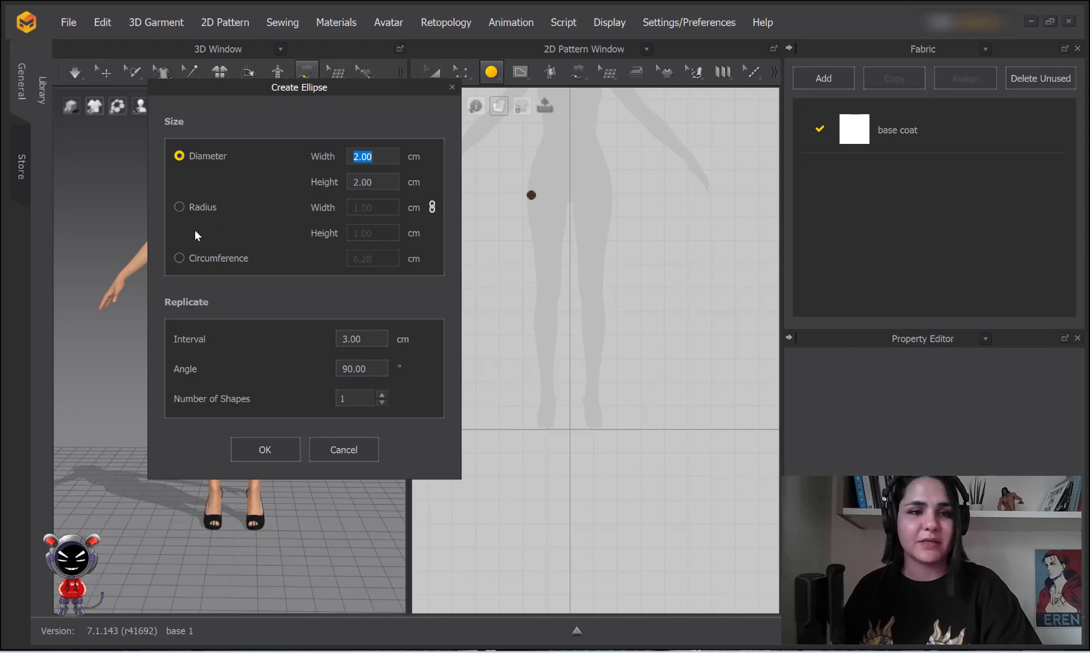
pyautogui.click(178, 259)
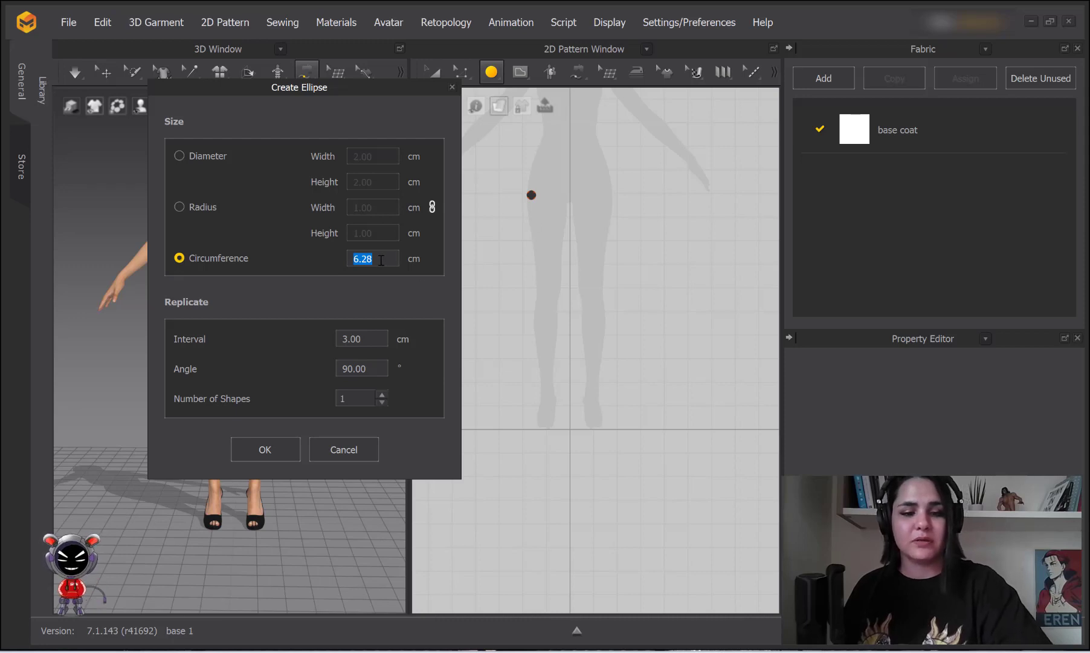
pyautogui.write('59')
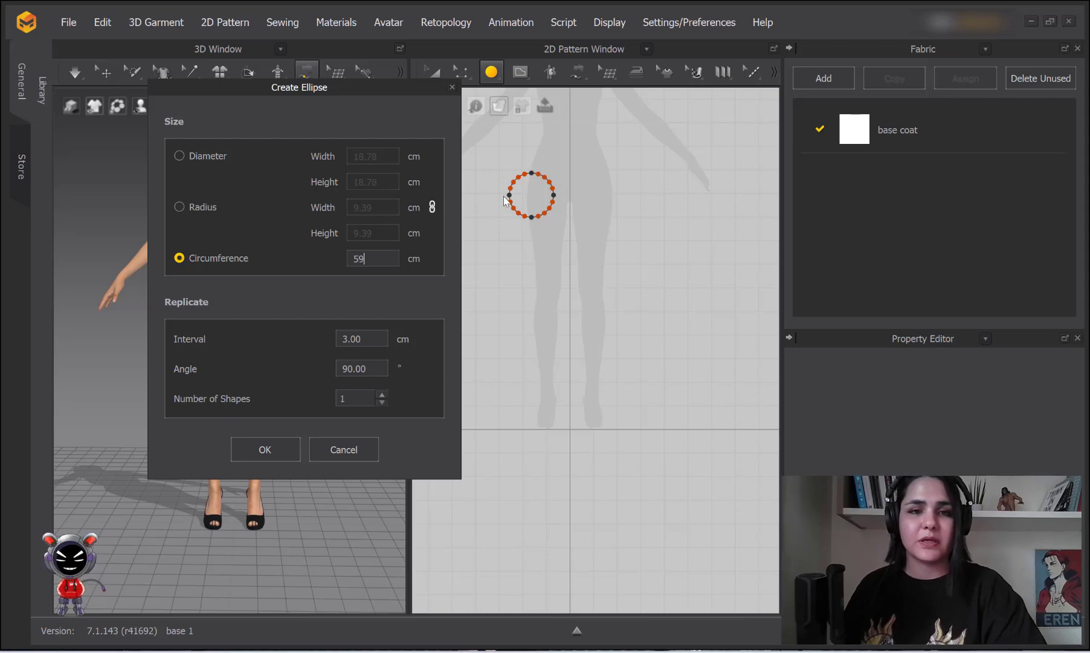
pyautogui.click(274, 448)
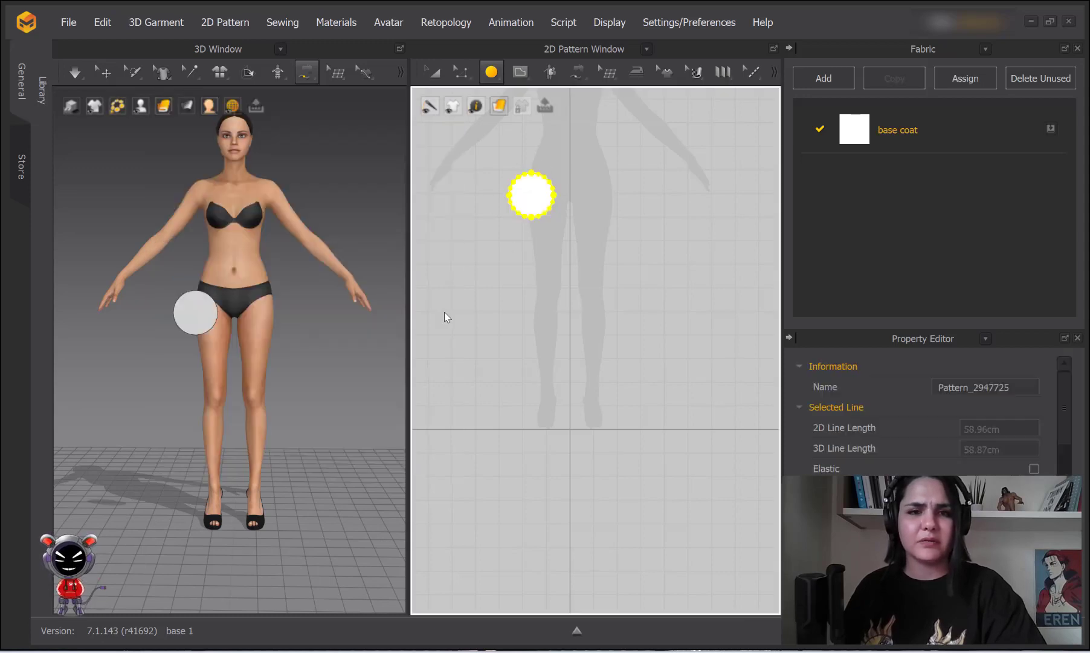
pyautogui.scroll(3, 562, 201)
# Step: Select all four arcs in Edit Pattern to confirm the 58.96 cm outline length
pyautogui.press('z')
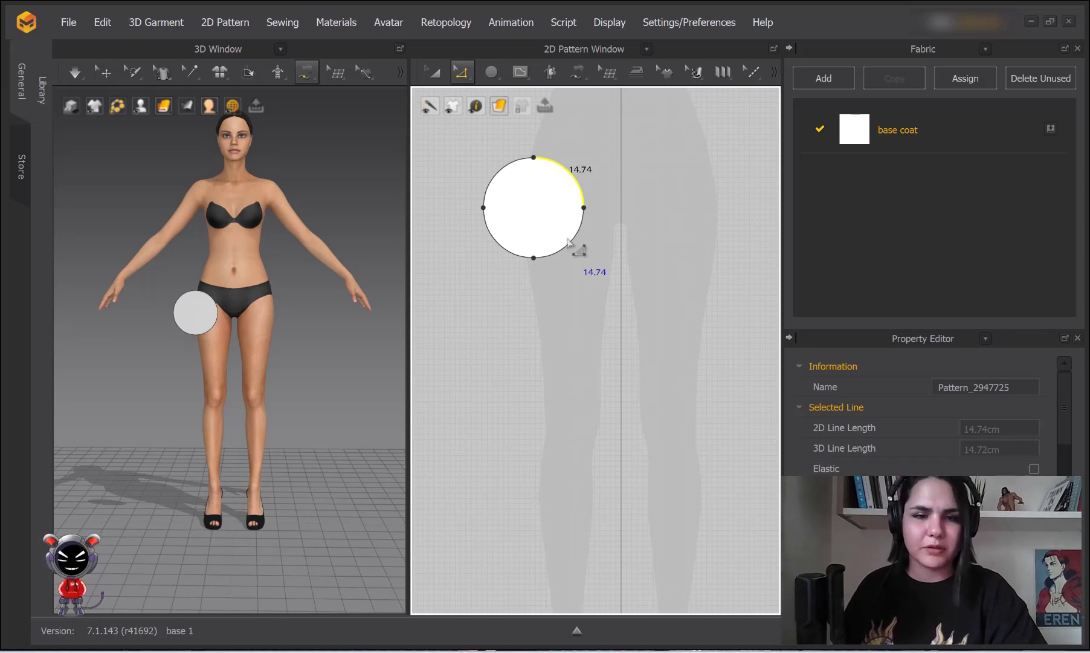
pyautogui.keyDown('shift'); pyautogui.click(571, 245); pyautogui.keyUp('shift')
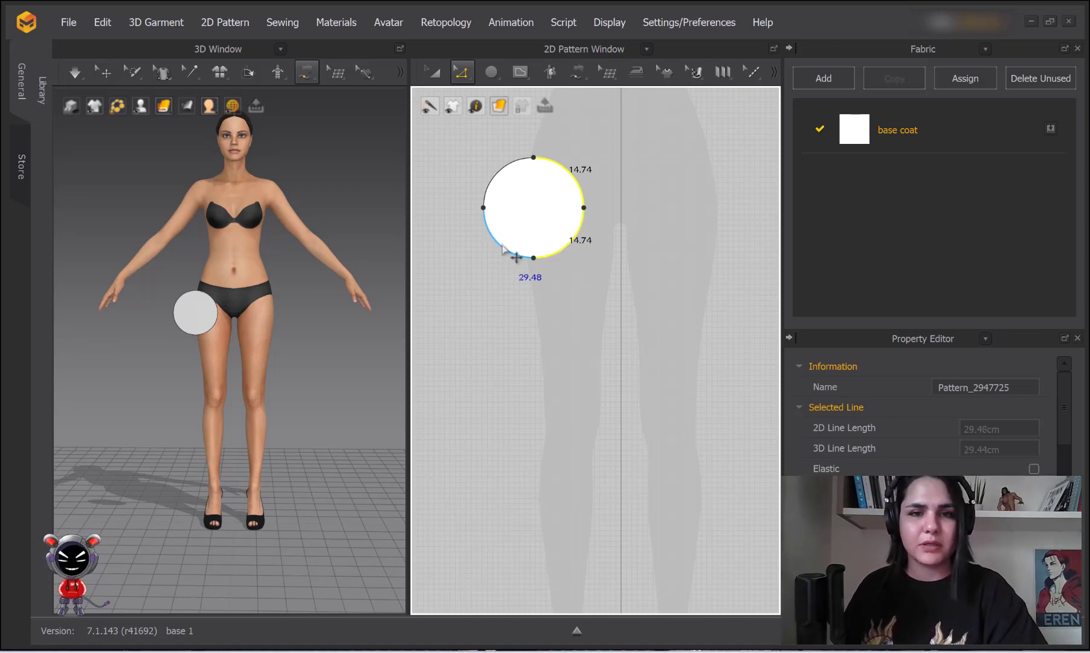
pyautogui.keyDown('shift'); pyautogui.click(500, 244); pyautogui.keyUp('shift')
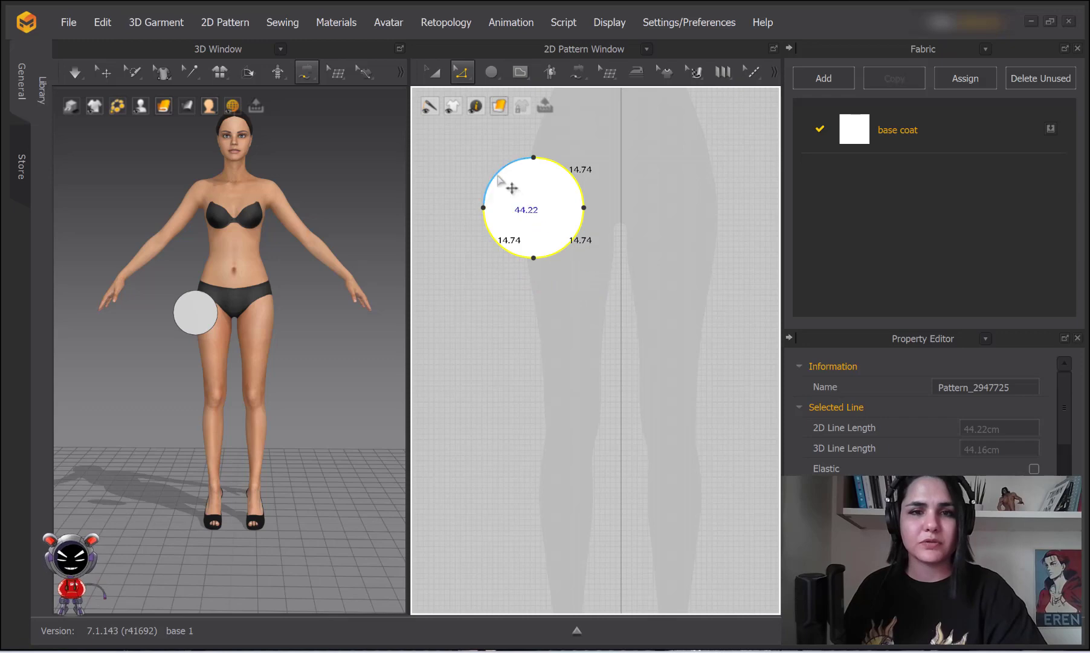
pyautogui.keyDown('shift'); pyautogui.click(494, 176); pyautogui.keyUp('shift')
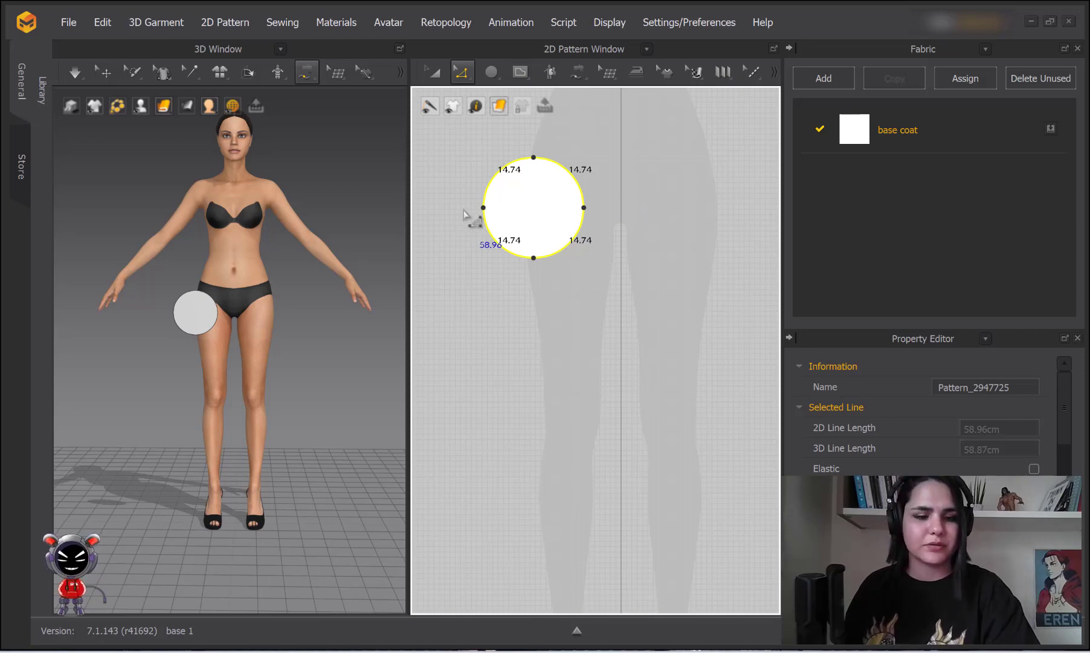
# Step: Delete the 59 cm circle pattern using Transform Pattern
pyautogui.press('a')
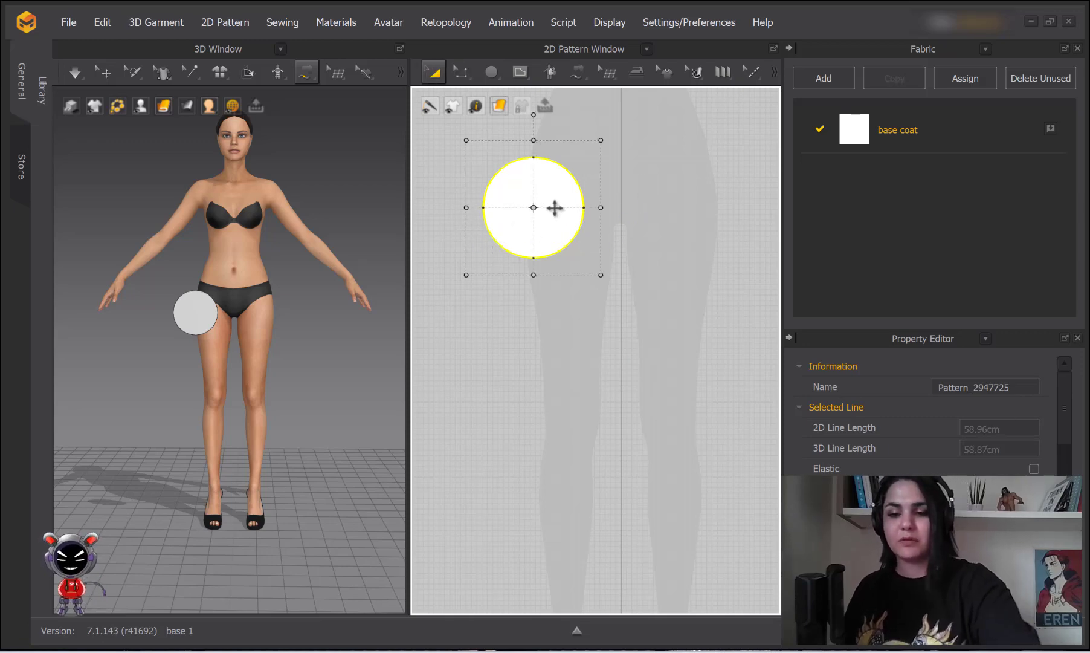
pyautogui.press('Delete')
pyautogui.moveTo(491, 71)
pyautogui.mouseDown()
pyautogui.moveTo(497, 149)
pyautogui.moveTo(528, 151)
pyautogui.mouseUp()
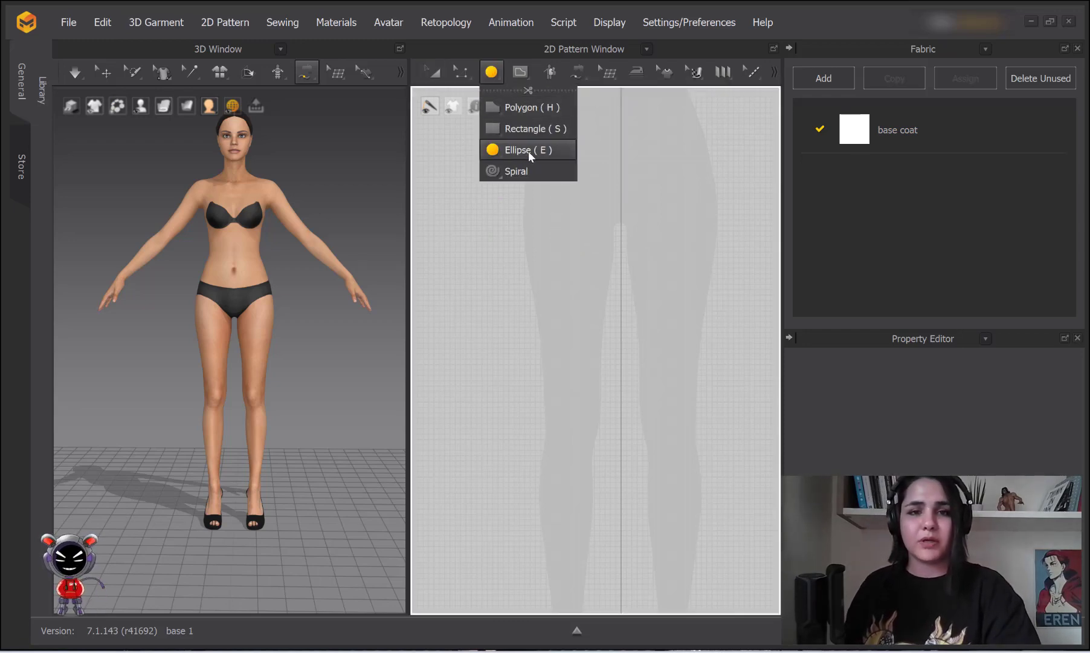
pyautogui.click(559, 197)
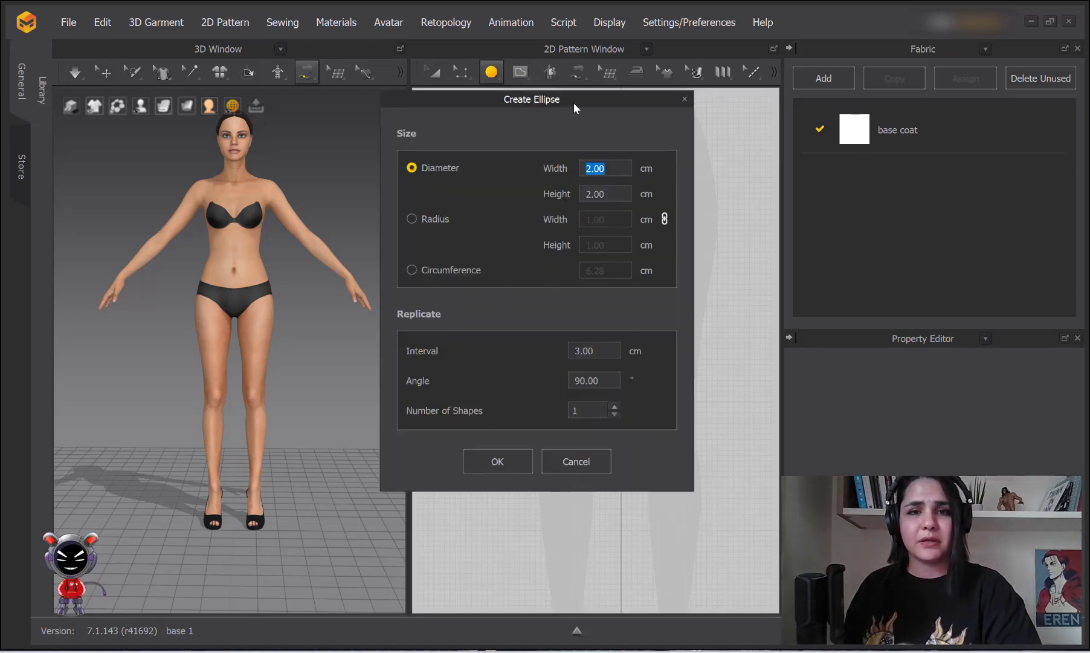
pyautogui.moveTo(573, 103); pyautogui.dragTo(336, 96)
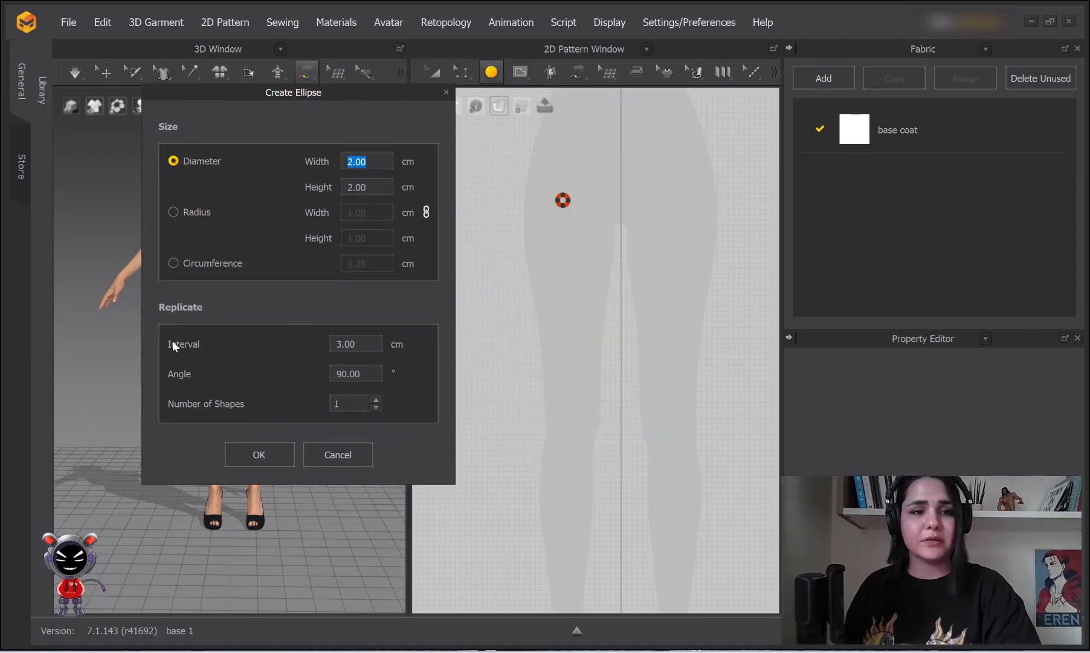
pyautogui.click(376, 400)
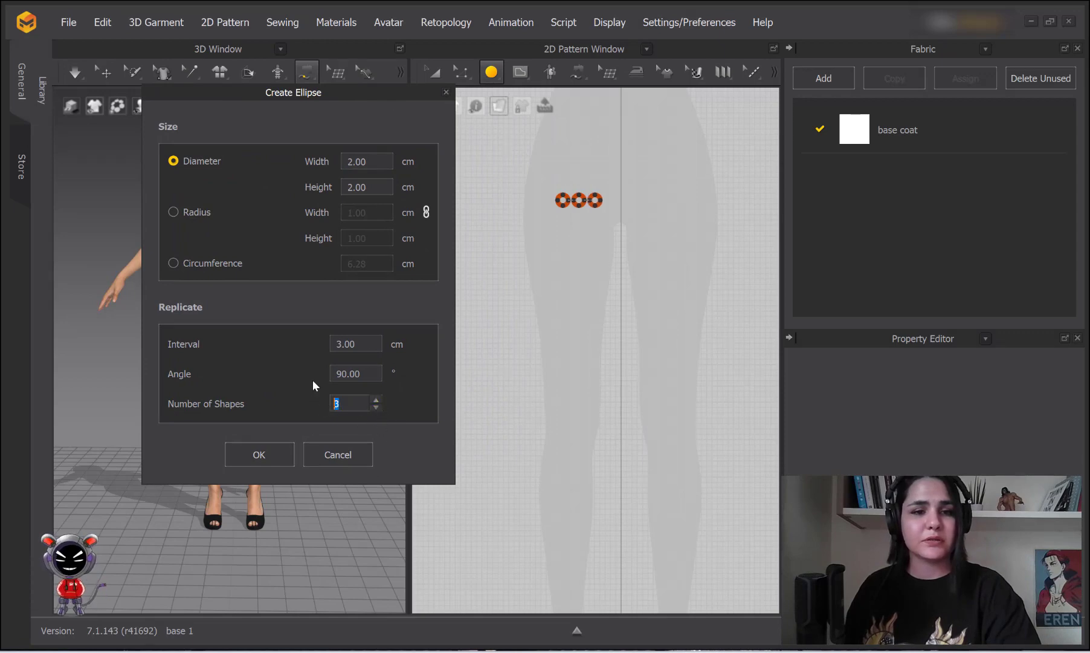
pyautogui.doubleClick(369, 374)
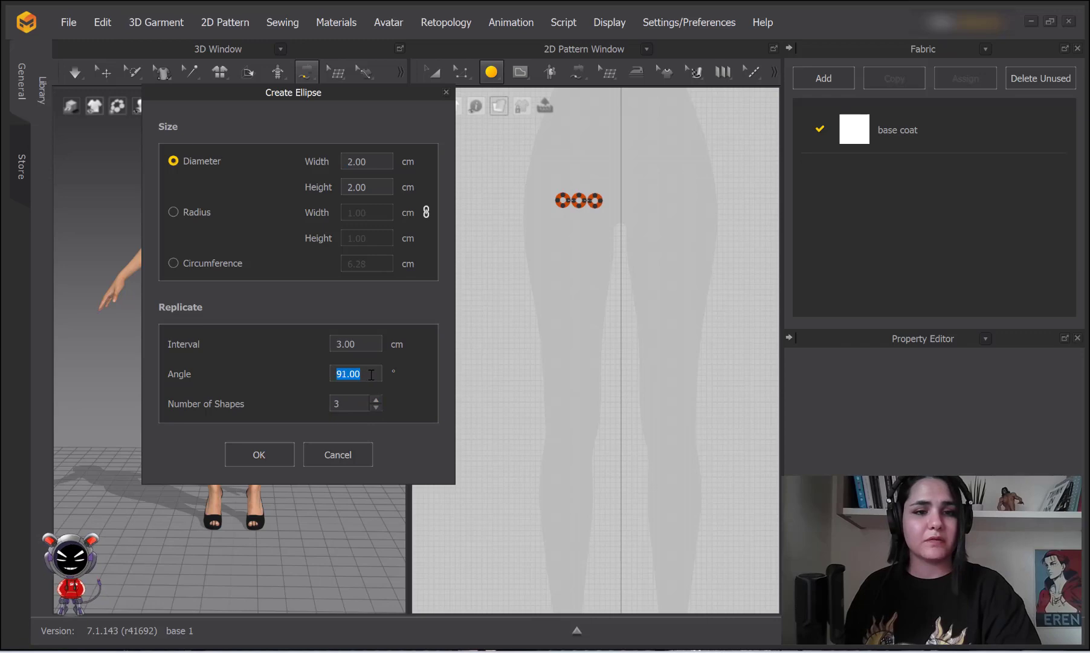
pyautogui.scroll(10, 371, 375)
pyautogui.scroll(-11, 367, 369)
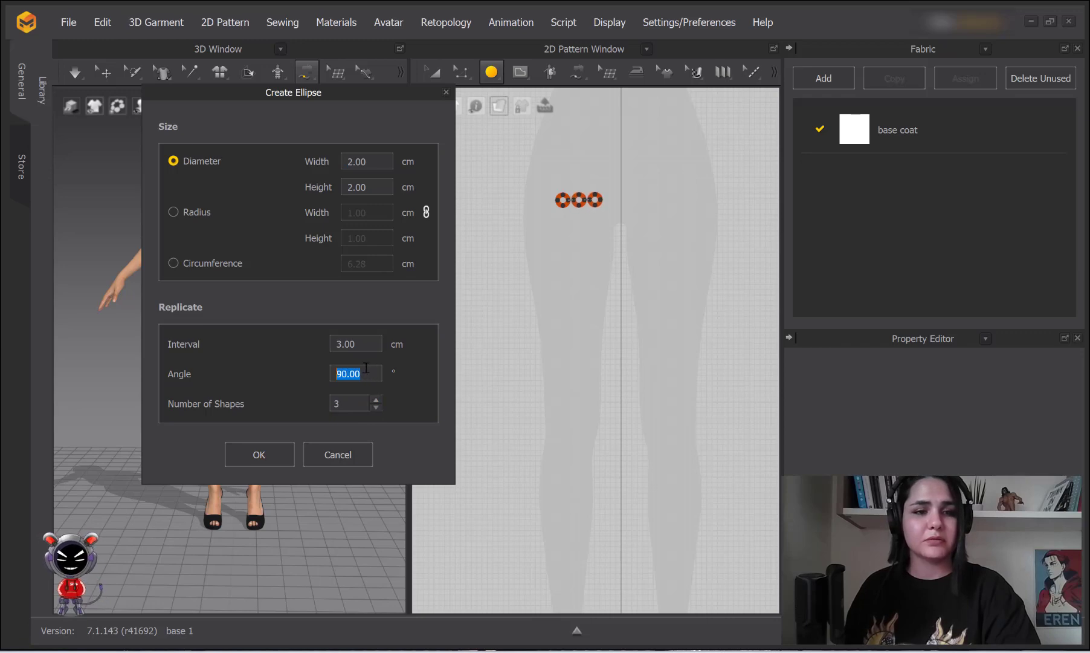
pyautogui.scroll(11, 366, 343)
pyautogui.scroll(-9, 367, 340)
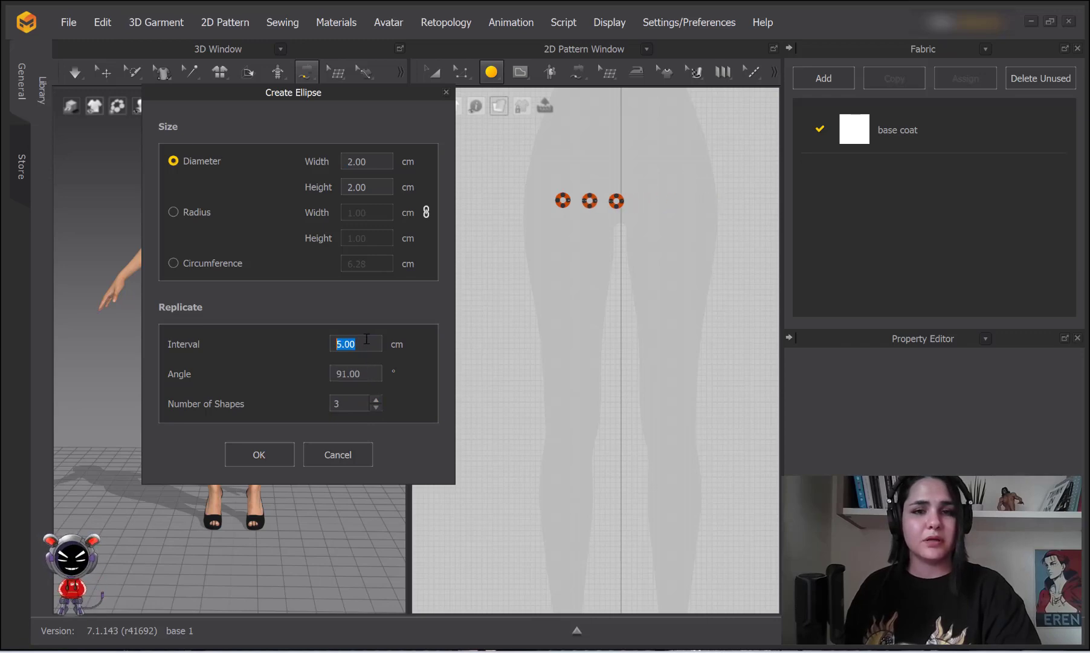
pyautogui.scroll(2, 367, 338)
pyautogui.scroll(-8, 370, 342)
pyautogui.scroll(9, 369, 343)
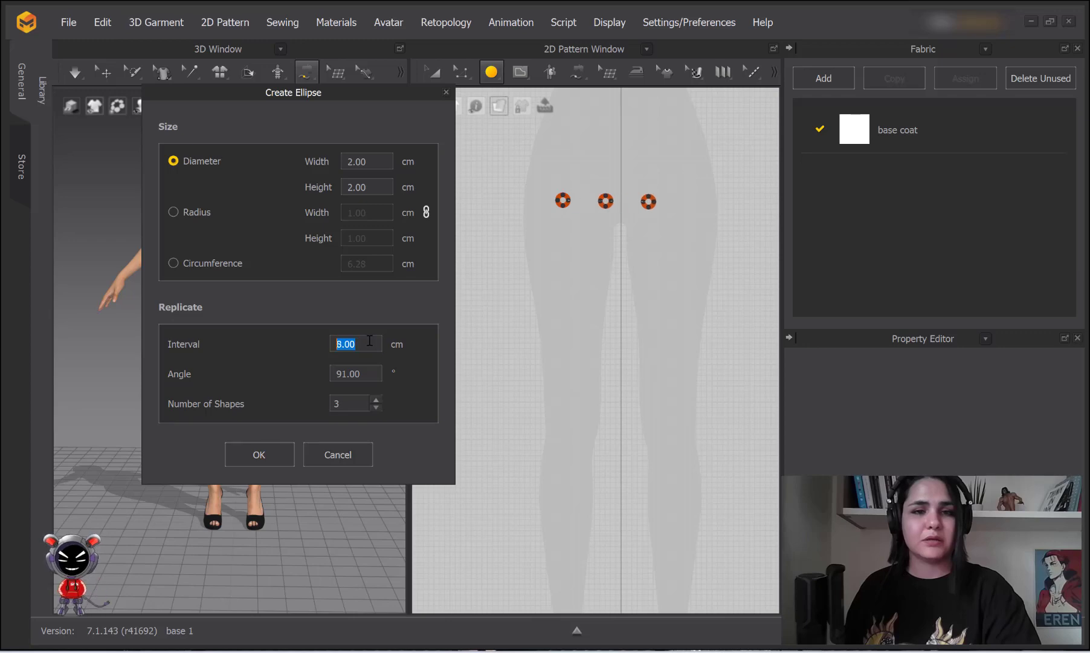
pyautogui.scroll(-5, 369, 345)
pyautogui.scroll(-5, 369, 345)
pyautogui.scroll(5, 369, 345)
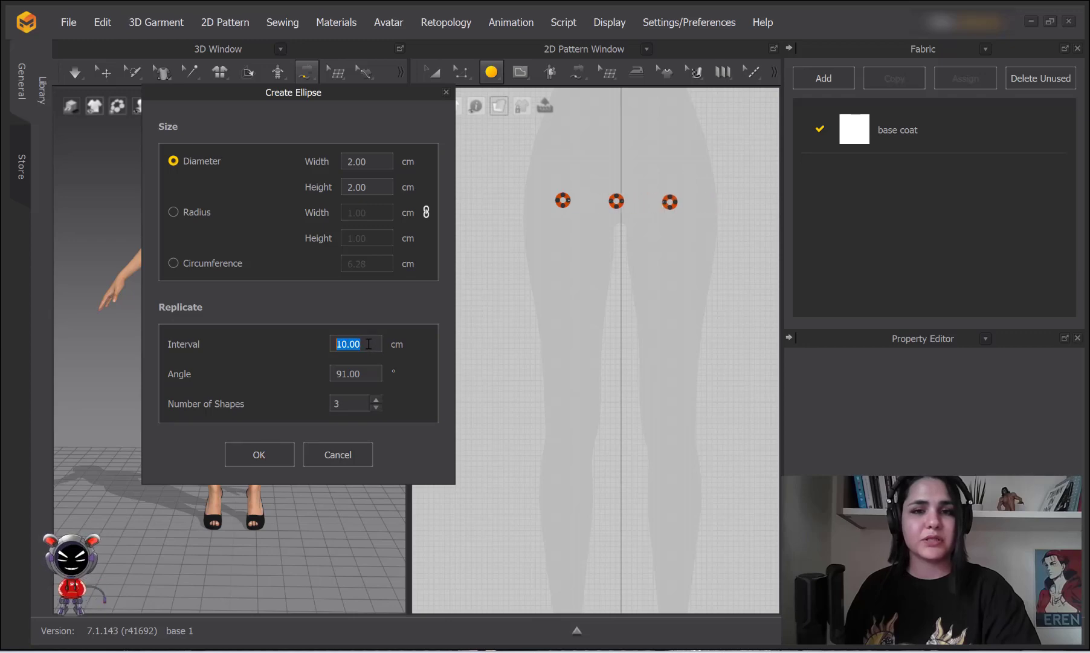
pyautogui.scroll(-6, 369, 345)
# Step: Cancel the replicated circles and switch the shape tool to Spiral
pyautogui.click(336, 458)
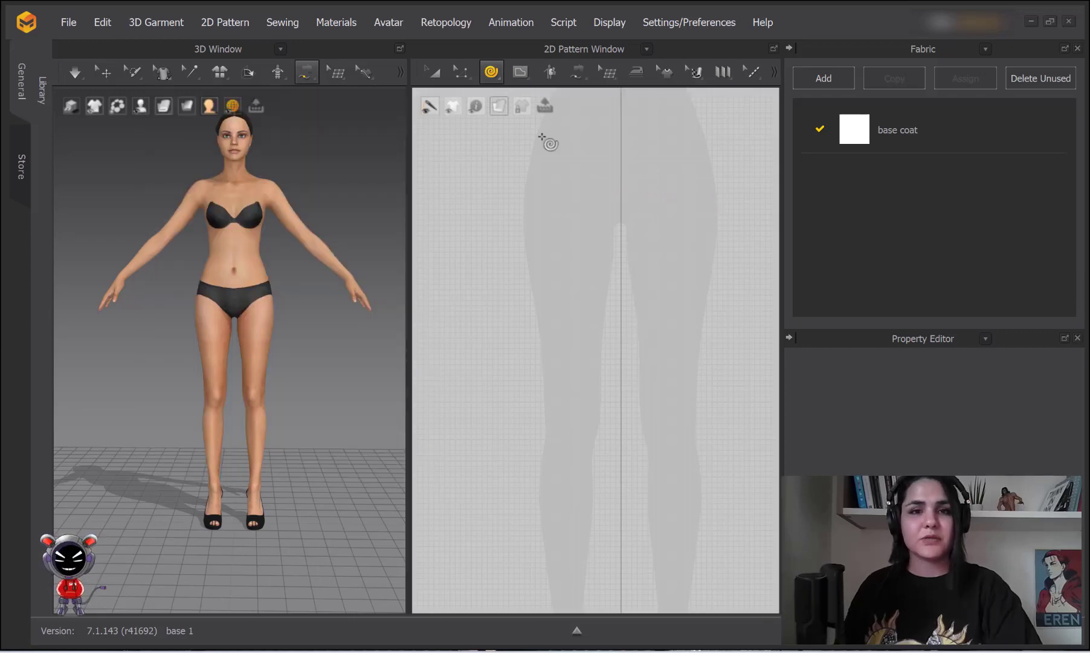
pyautogui.click(493, 72)
pyautogui.click(511, 171)
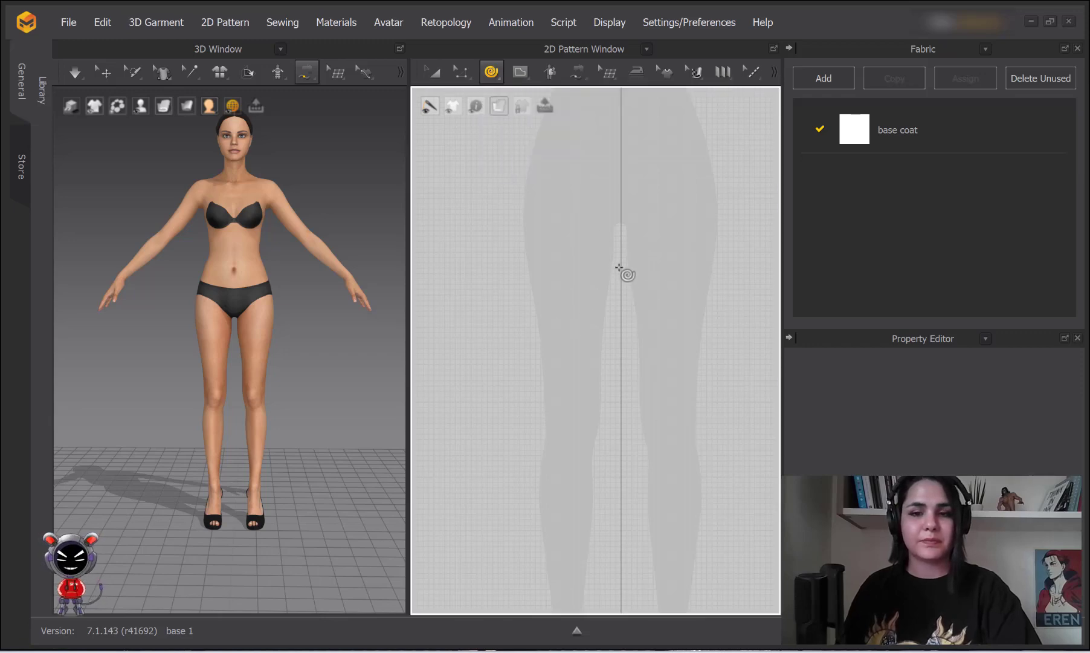
# Step: Preview a new spiral's settings, then close the Create Spiral dialog without creating it
pyautogui.click(528, 304)
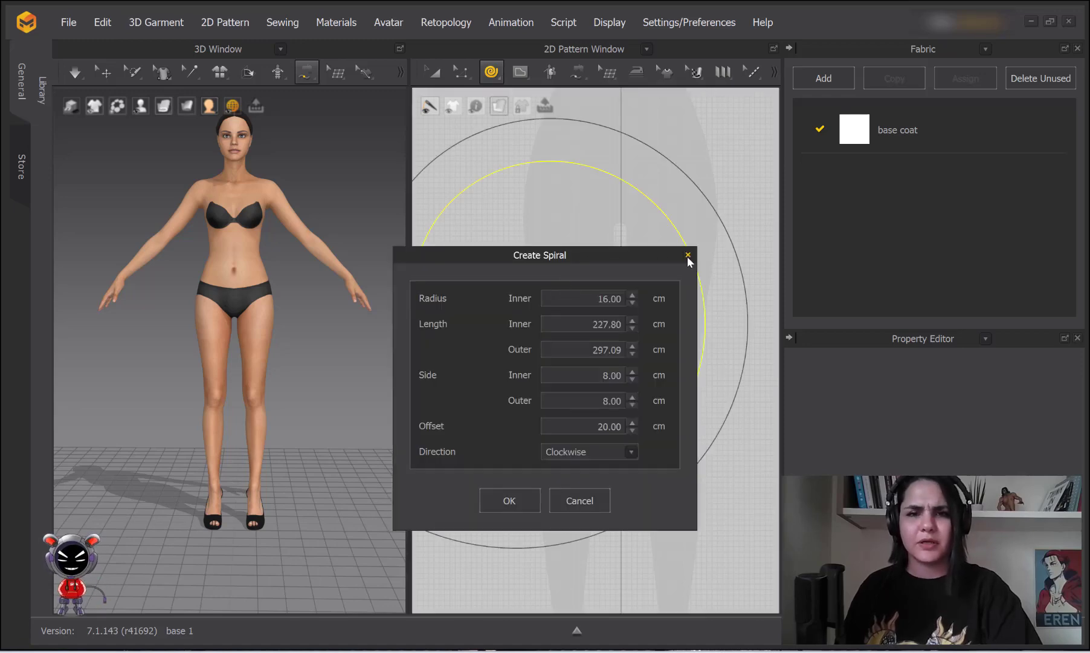
pyautogui.moveTo(688, 260); pyautogui.dragTo(414, 111)
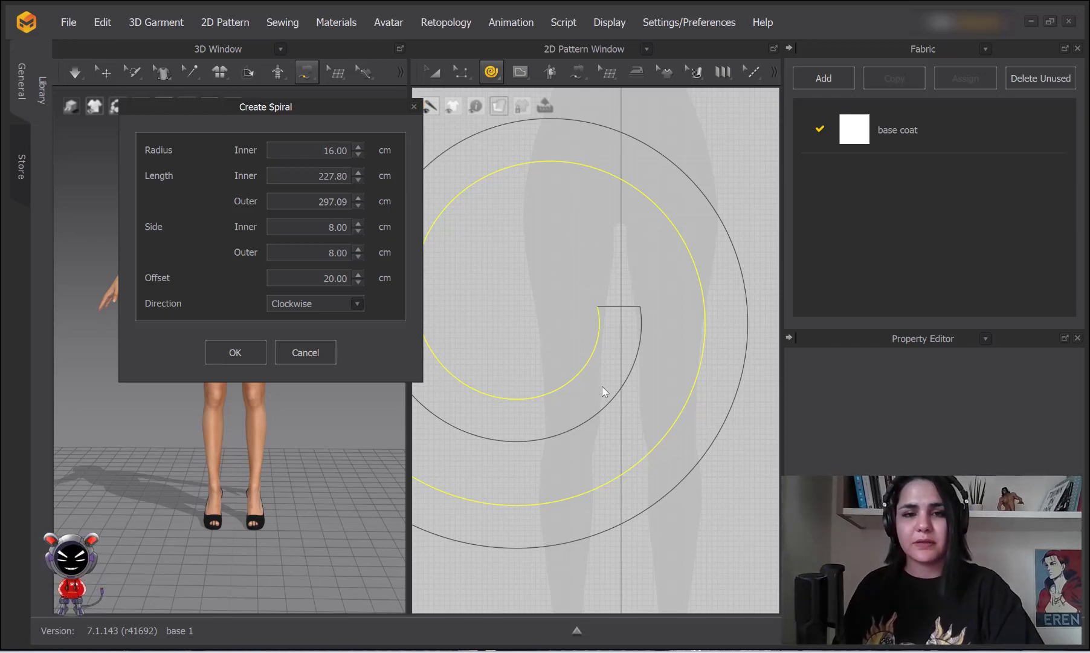
pyautogui.scroll(-1, 336, 151)
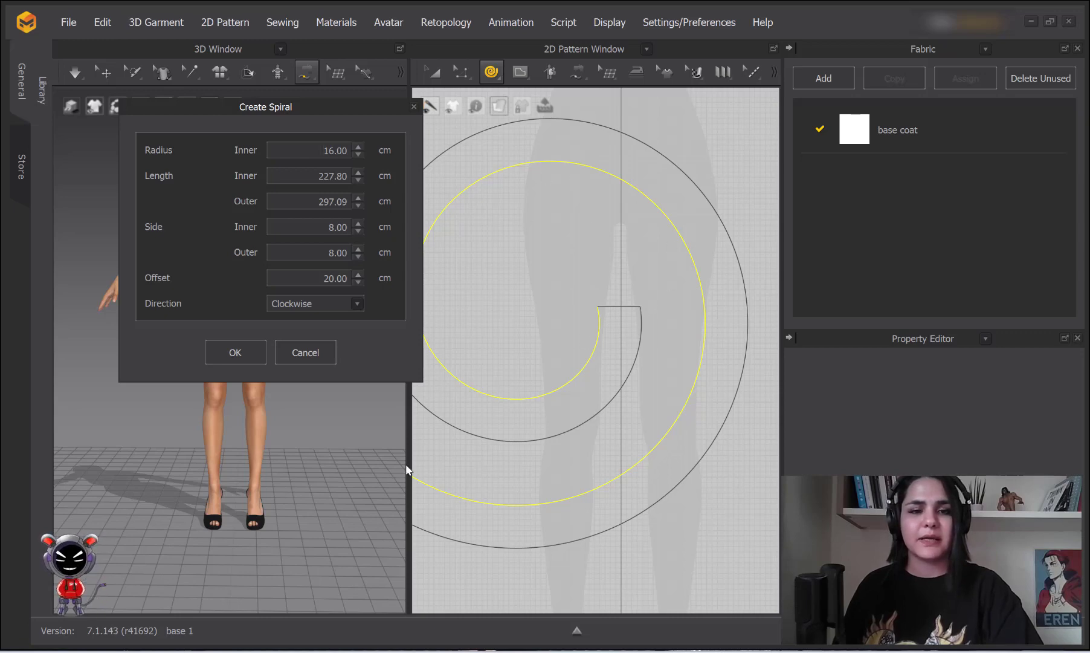
pyautogui.click(414, 107)
# Step: Collapse the Fabric and Property Editor panels to widen the 3D and pattern windows
pyautogui.scroll(-5, 613, 278)
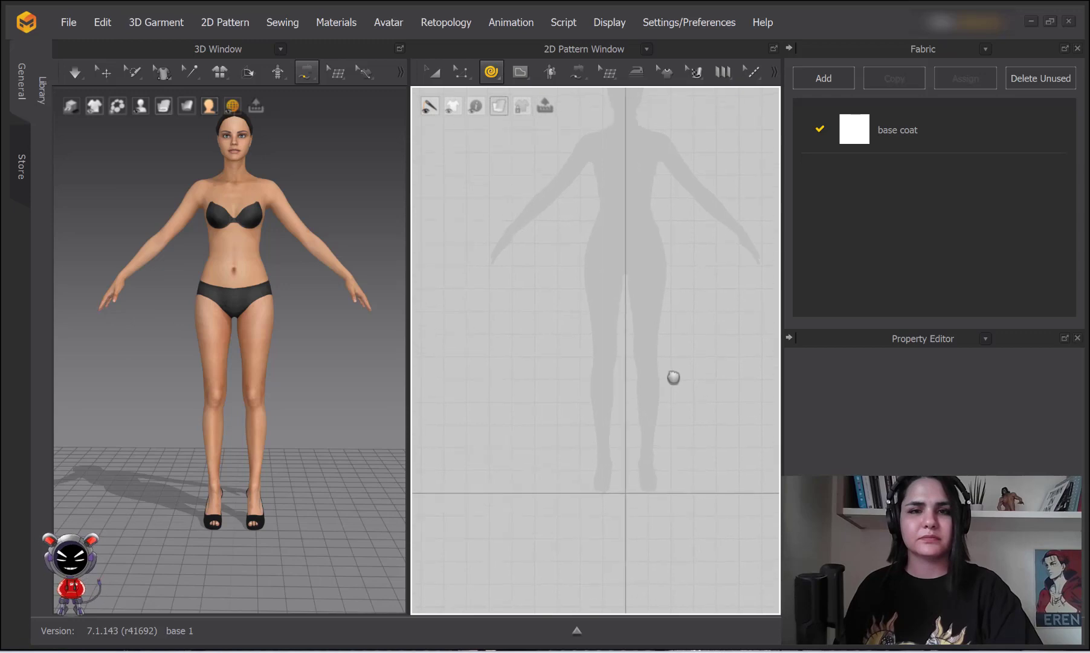
pyautogui.click(788, 48)
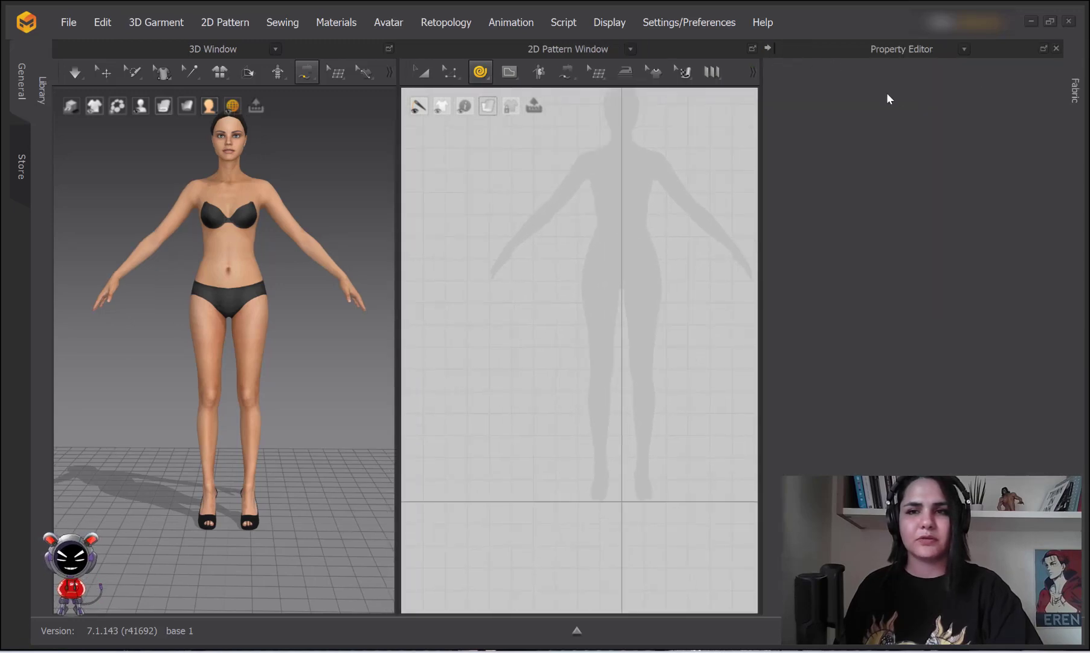
pyautogui.click(769, 48)
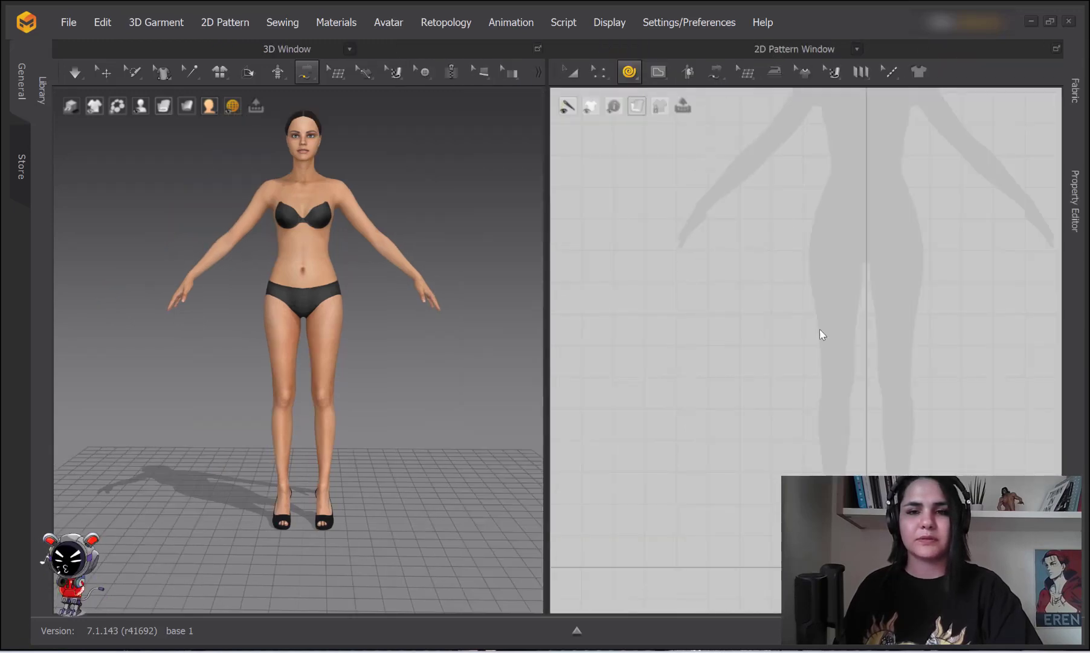
# Step: Start a spiral, toggle its direction to Counterclockwise and back to Clockwise, then cancel
pyautogui.click(819, 290)
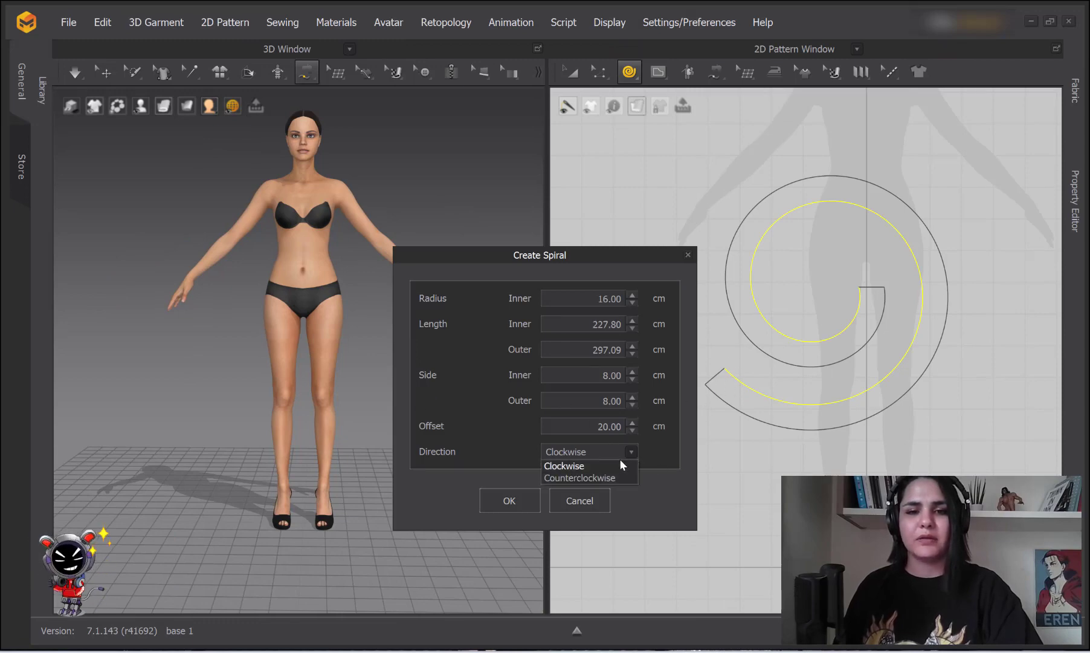
pyautogui.click(603, 478)
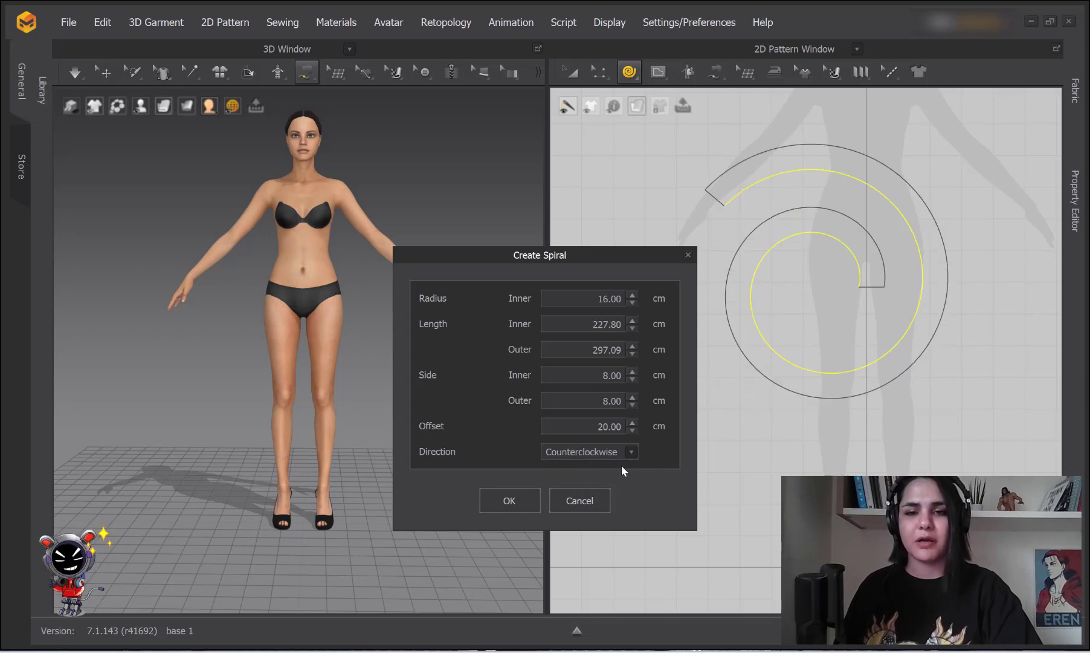
pyautogui.click(619, 452)
pyautogui.click(612, 463)
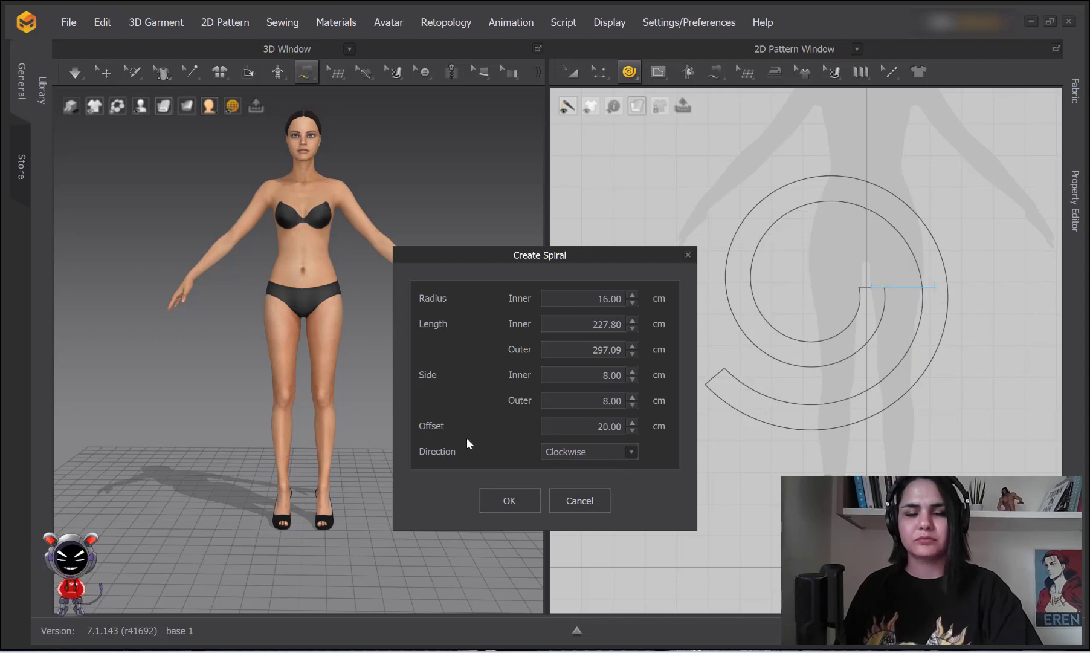
pyautogui.click(574, 501)
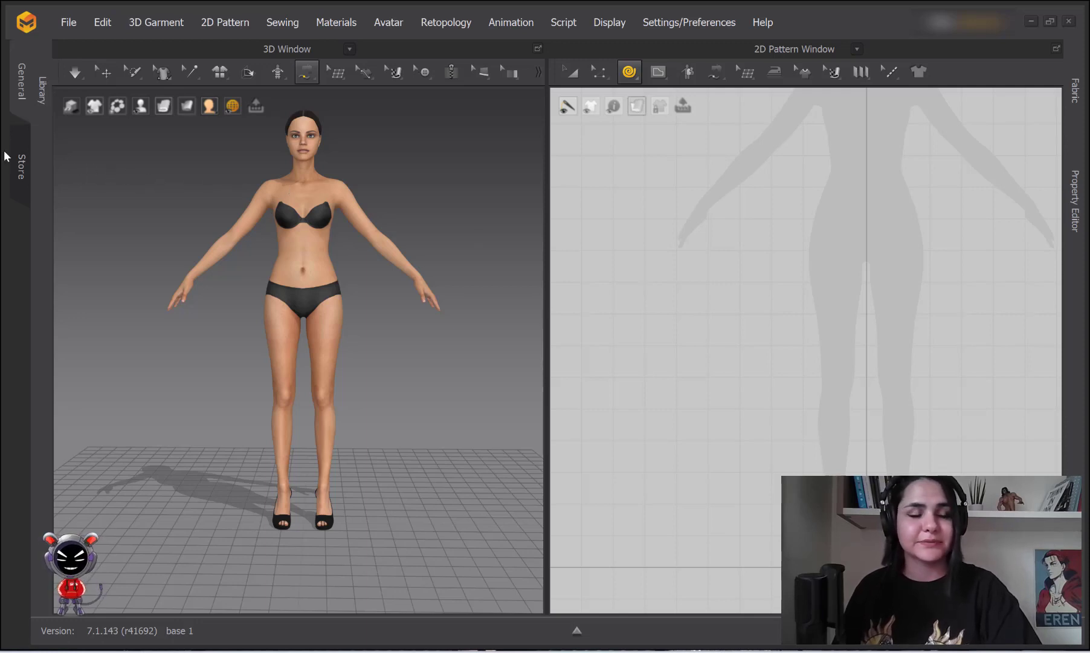
# Step: Load the white vest .zpac from the Library, declining to save the current file
pyautogui.click(39, 88)
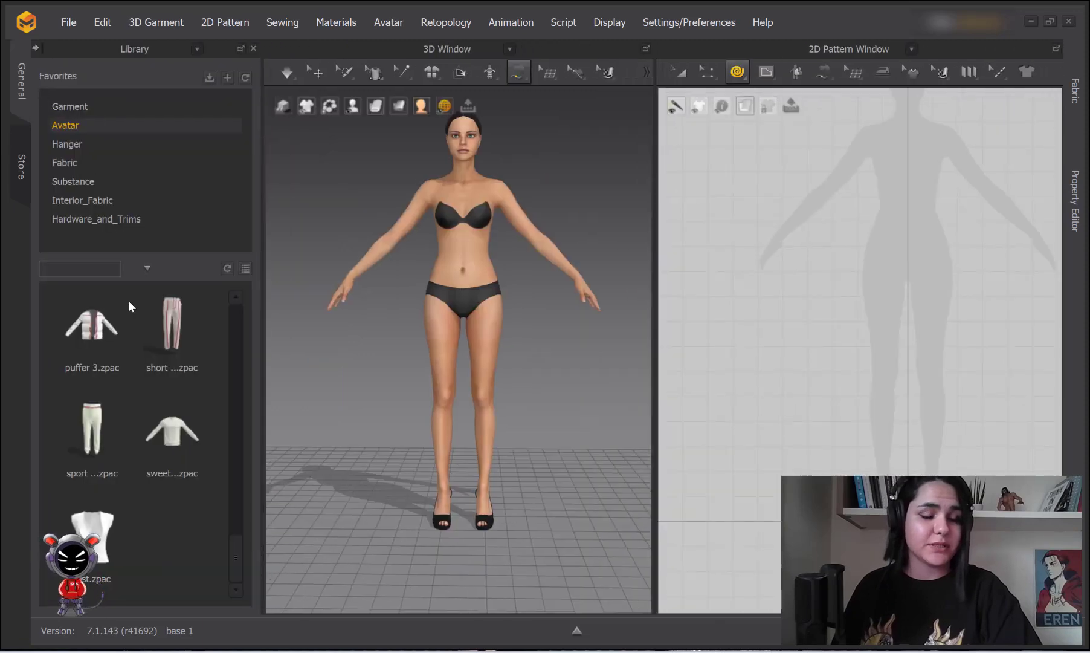
pyautogui.doubleClick(115, 523)
pyautogui.click(550, 358)
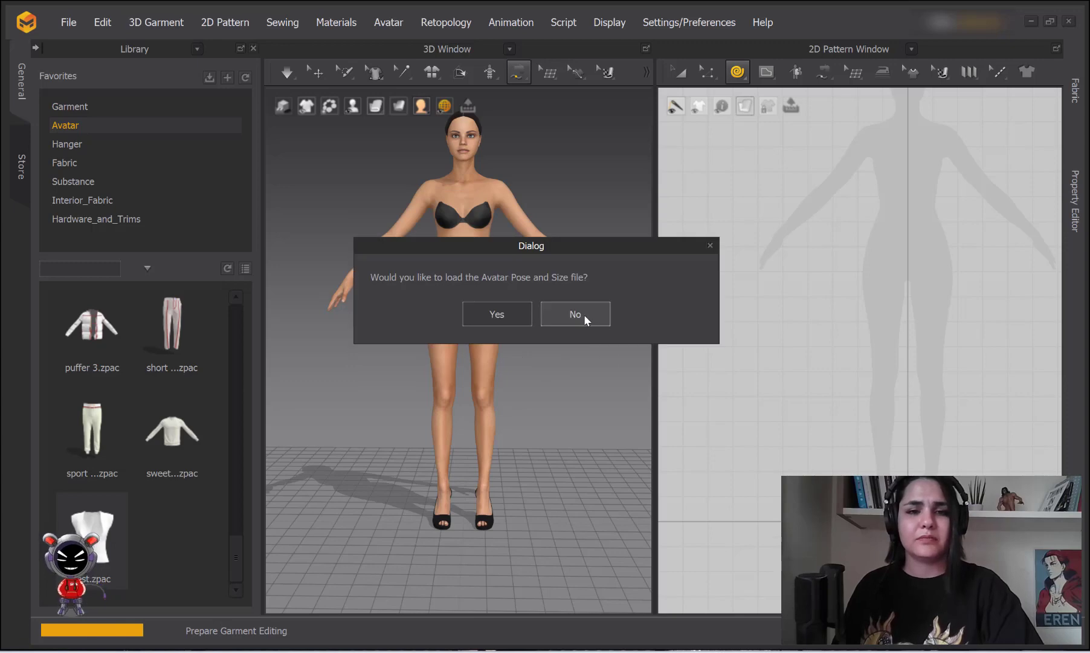
# Step: Answer the Avatar Pose and Size prompt to finish loading the vest
pyautogui.click(497, 314)
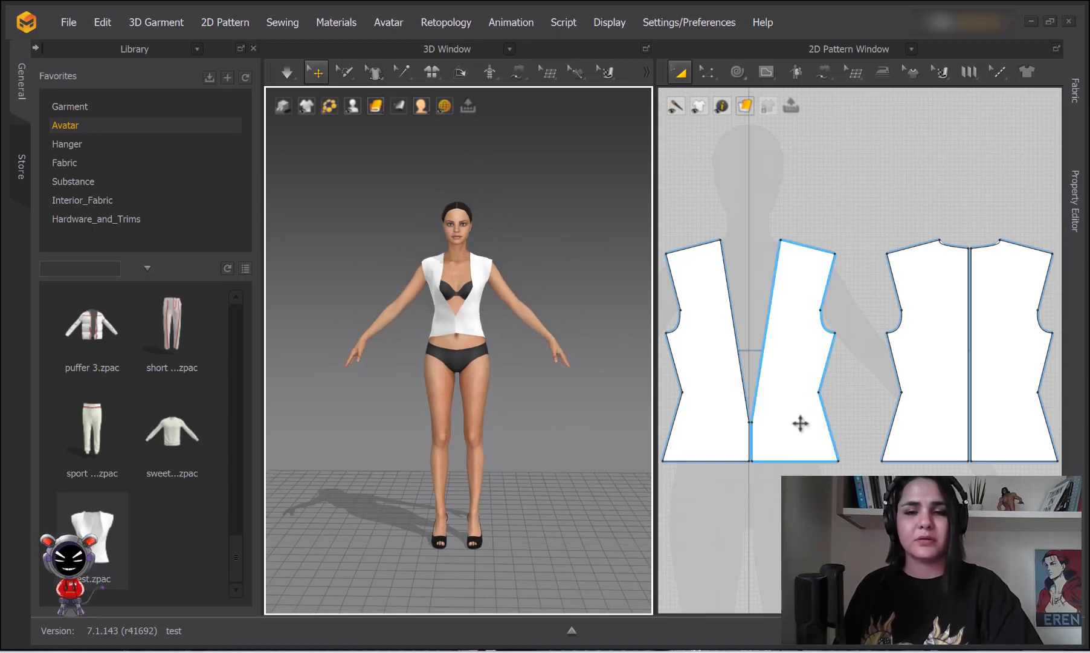
pyautogui.scroll(5, 511, 297)
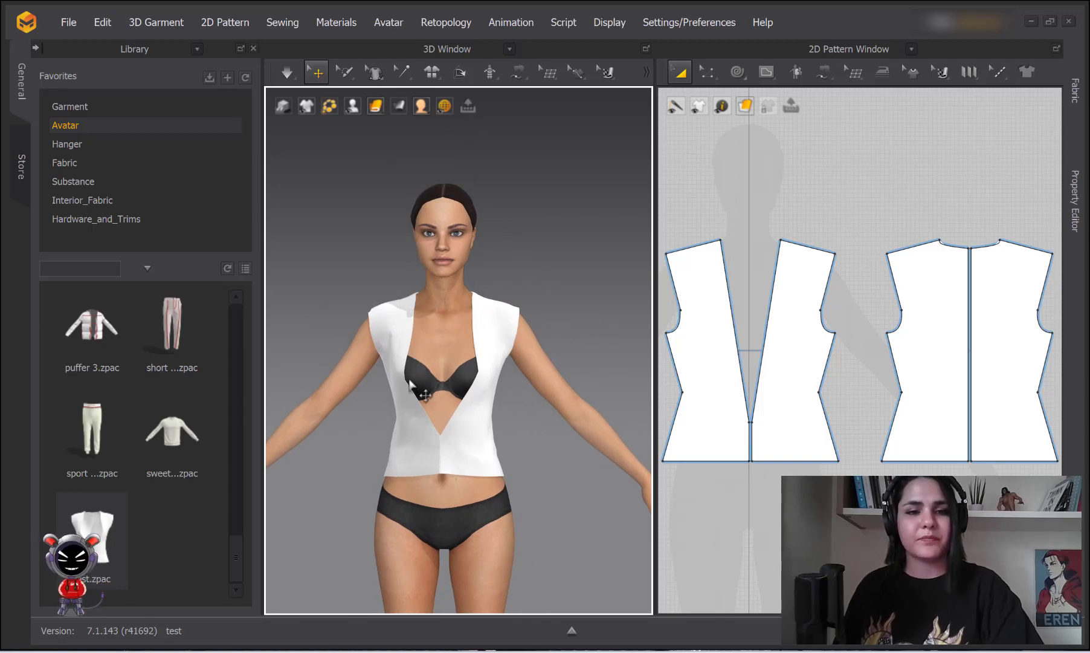
pyautogui.scroll(-5, 828, 363)
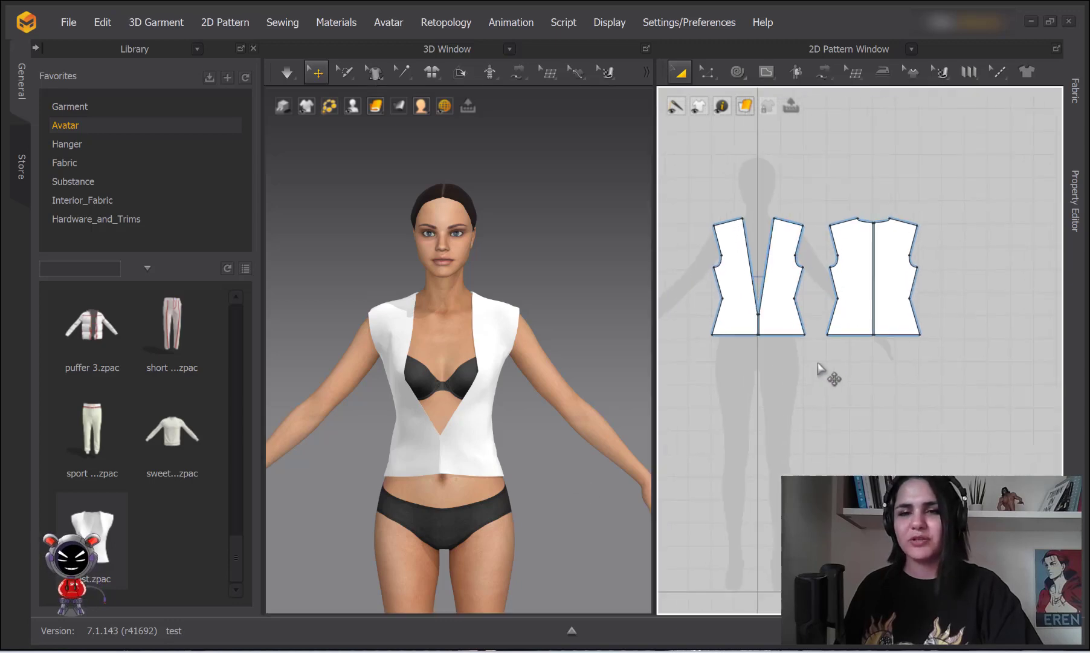
# Step: Pick the Spiral tool and start a spiral, then cancel its preview with Escape
pyautogui.moveTo(737, 72); pyautogui.dragTo(755, 161)
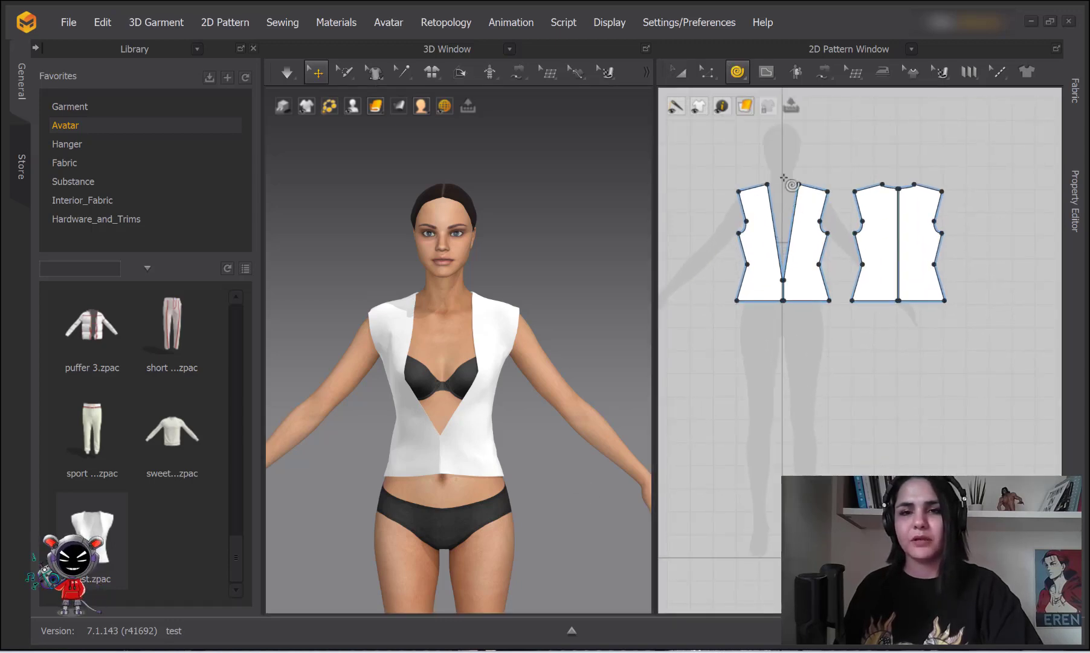
pyautogui.moveTo(737, 72); pyautogui.dragTo(763, 172)
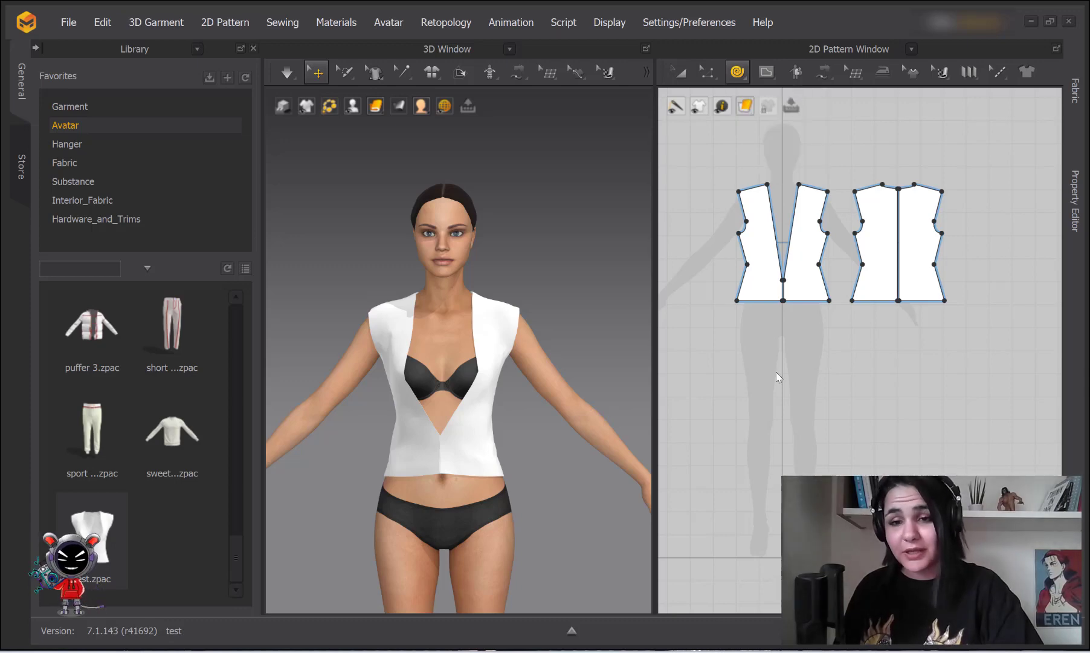
pyautogui.click(804, 357)
pyautogui.press('Escape')
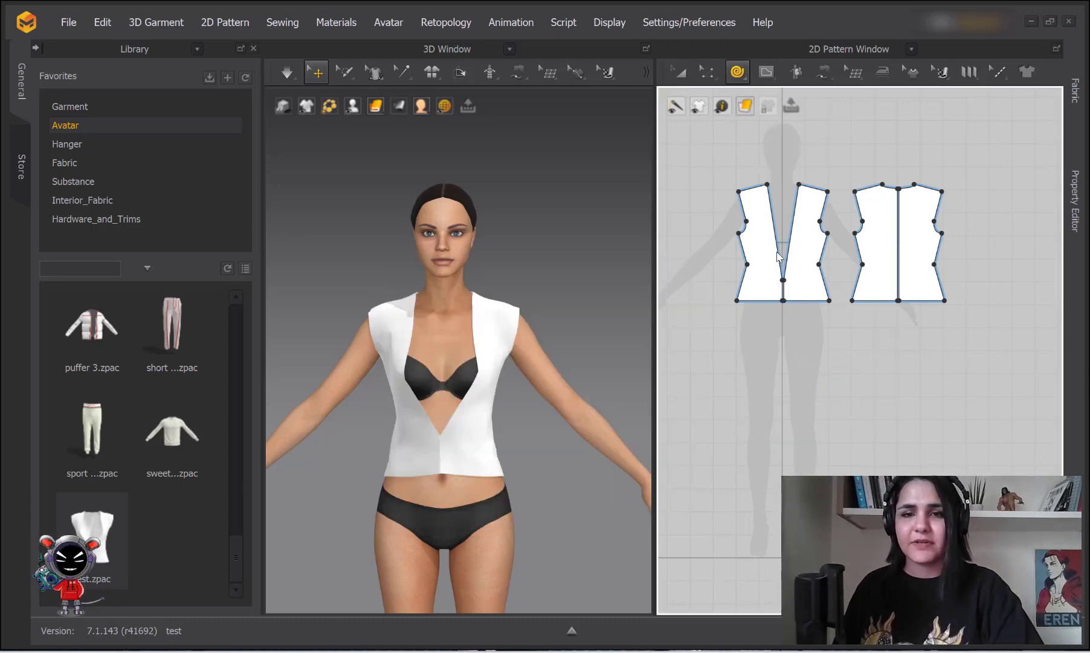
# Step: Switch to Edit Pattern and frame both vest pieces to read the 42.18 cm neckline edge
pyautogui.press('z')
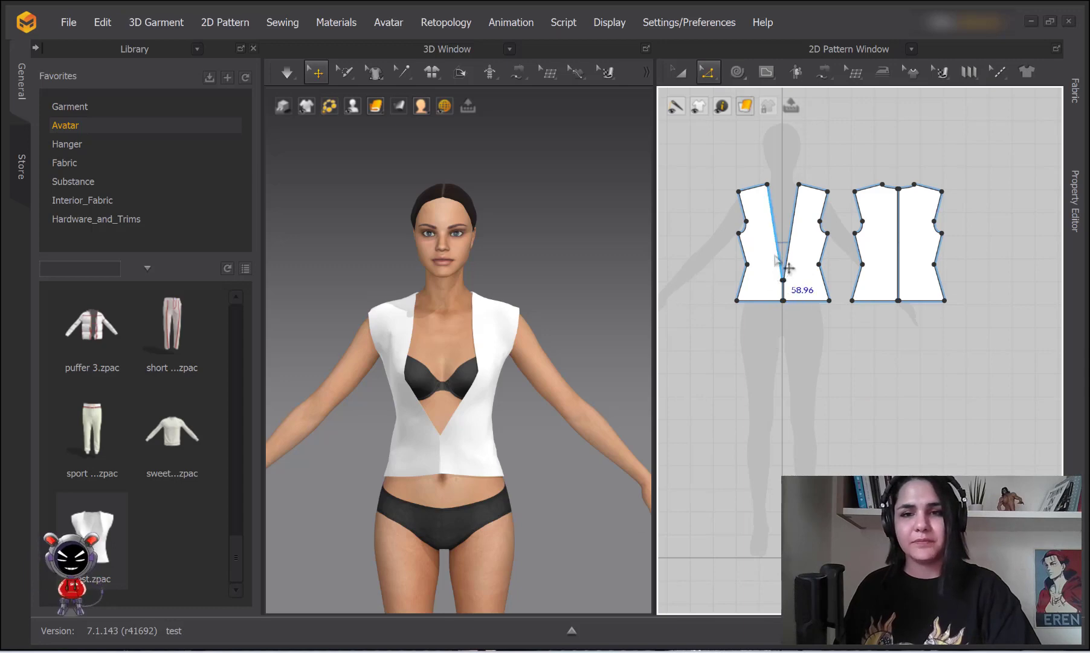
pyautogui.scroll(5, 783, 260)
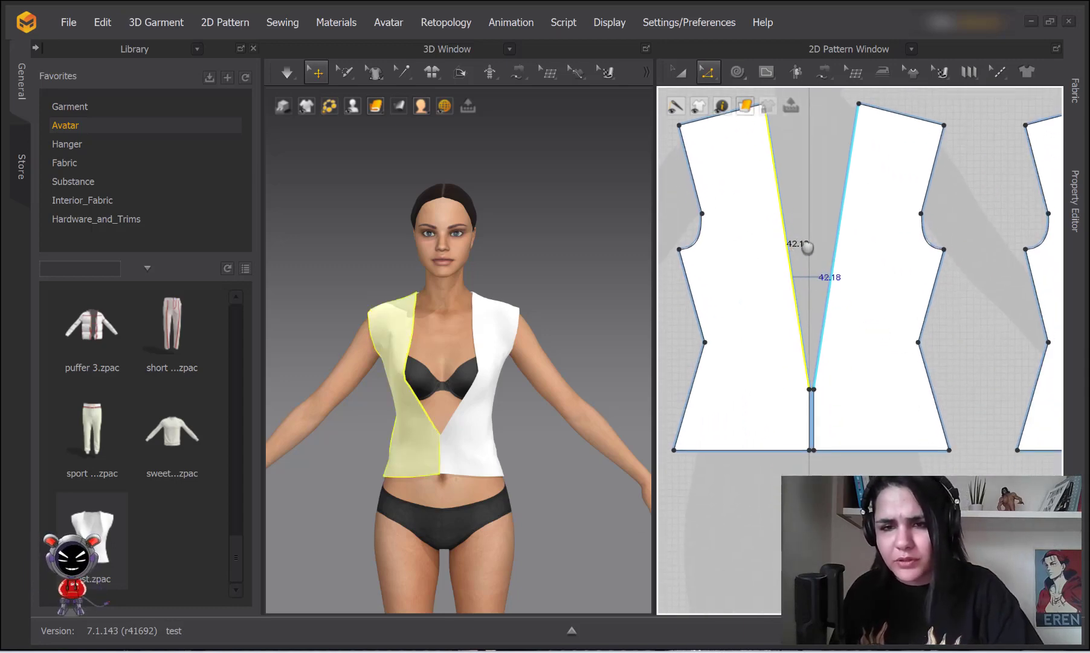
pyautogui.scroll(-5, 834, 336)
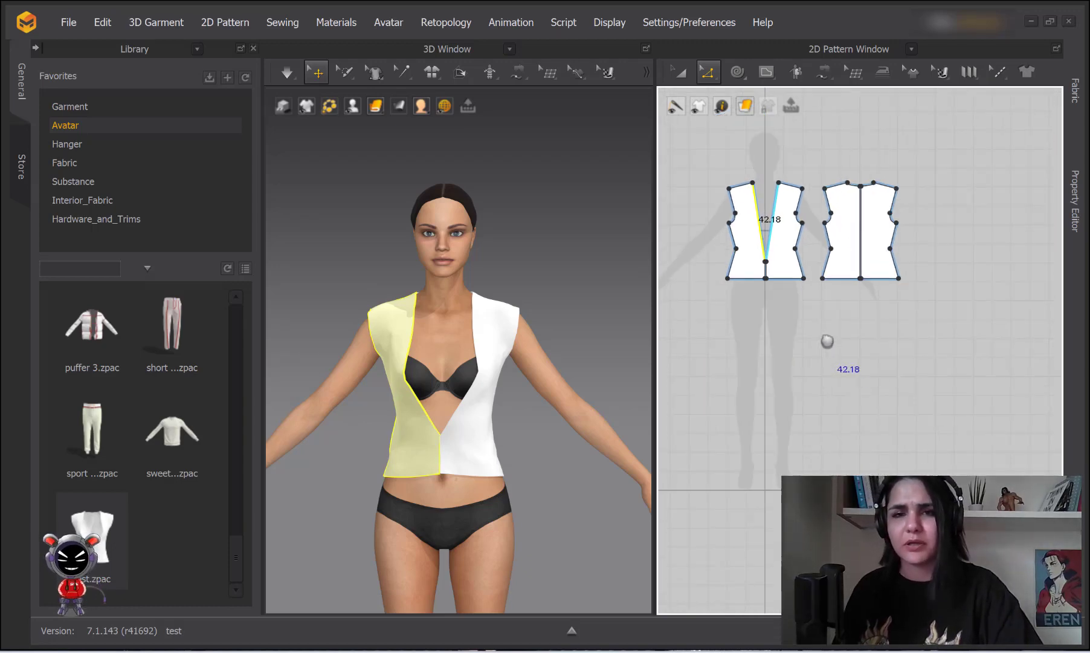
pyautogui.moveTo(827, 336); pyautogui.dragTo(814, 290, button='middle')
# Step: Create a clockwise spiral piece below the vest with Length Inner set to 42 cm (42.12 cm)
pyautogui.click(738, 72)
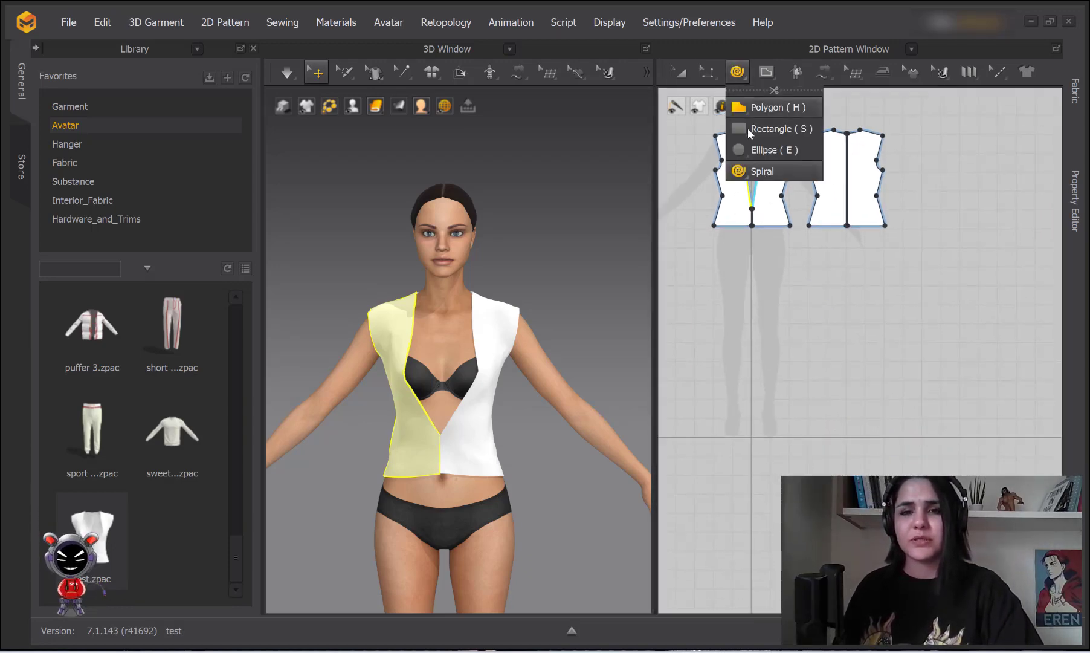
pyautogui.click(752, 170)
pyautogui.click(777, 297)
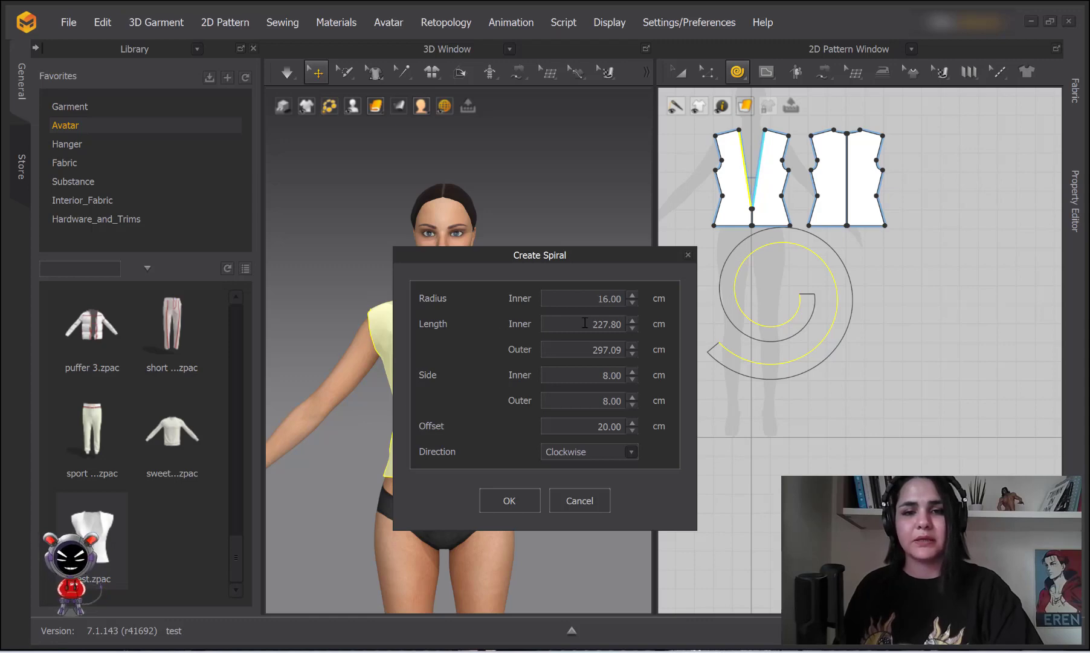
pyautogui.moveTo(585, 323); pyautogui.dragTo(626, 324)
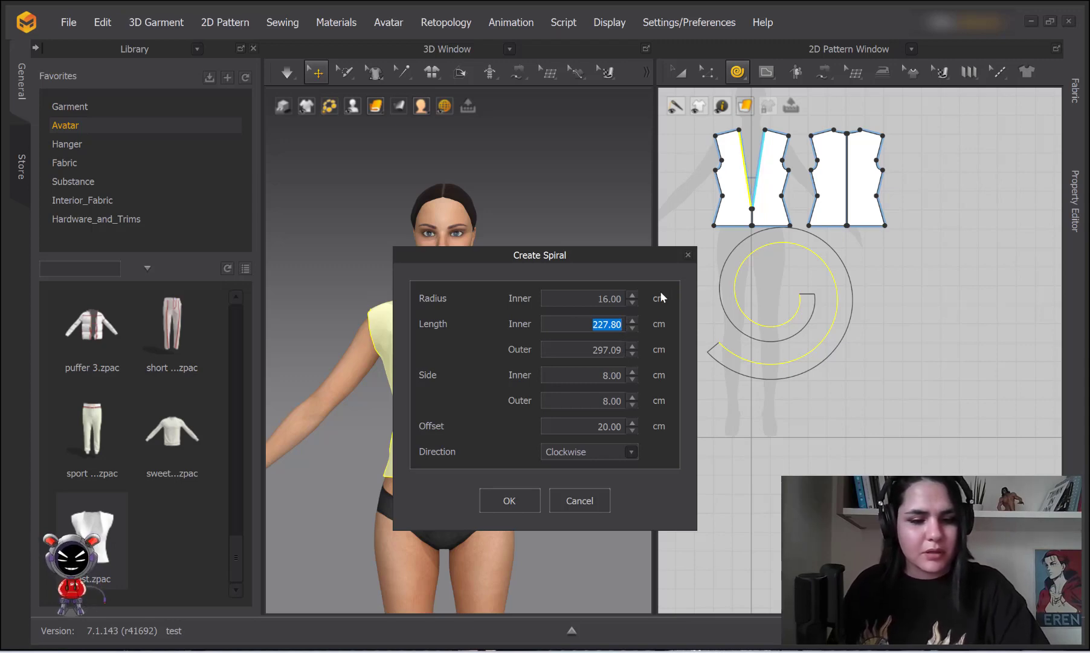
pyautogui.write('42')
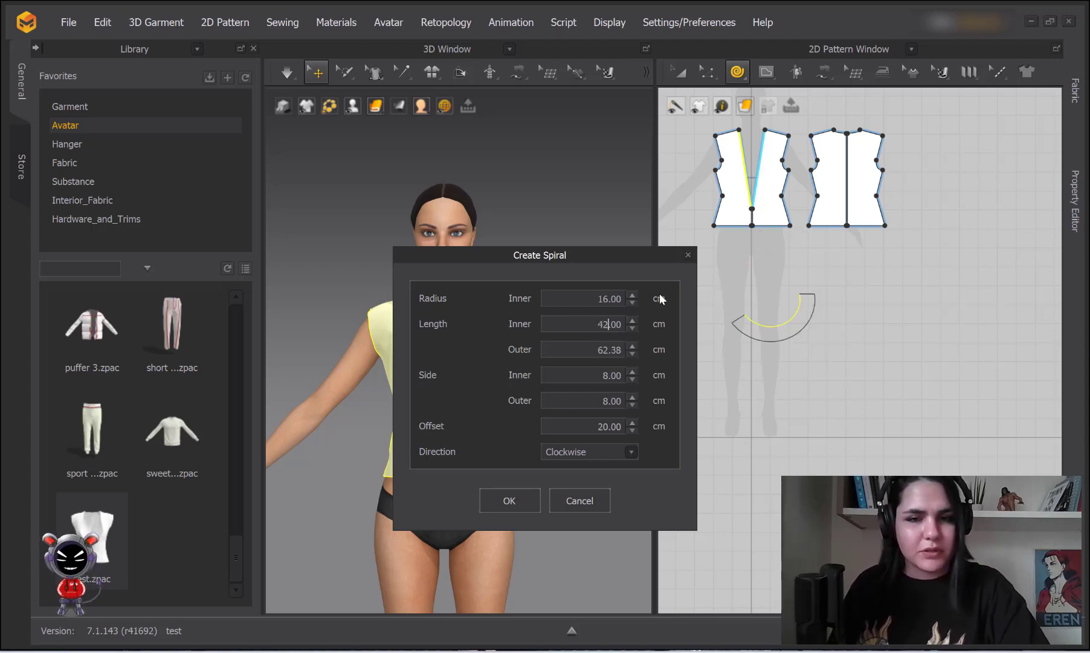
pyautogui.click(631, 348)
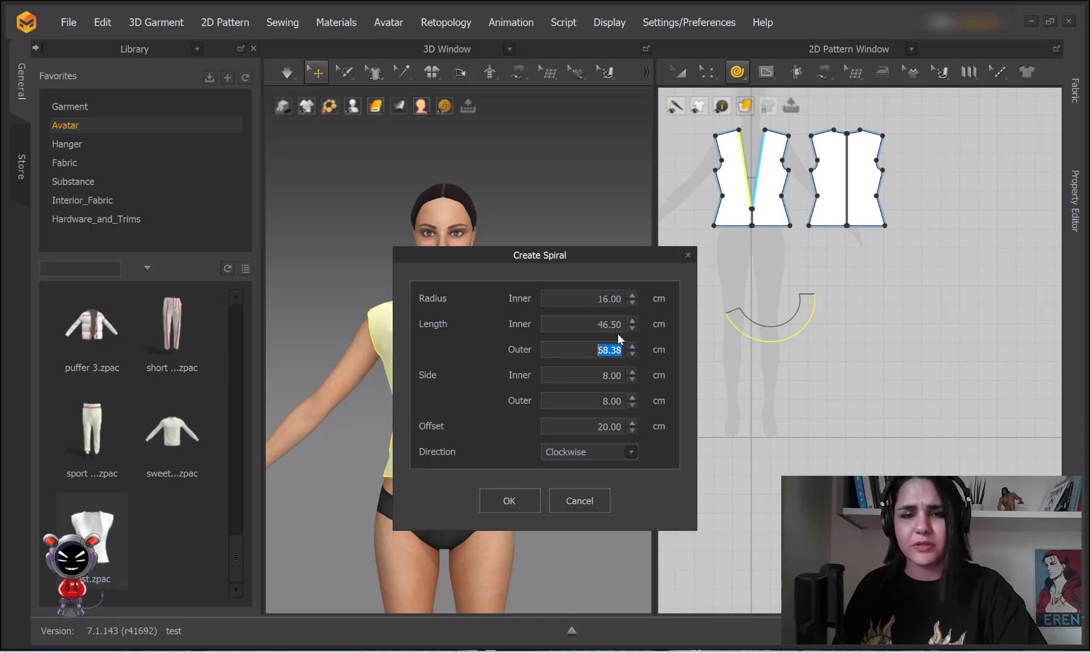
pyautogui.moveTo(598, 325); pyautogui.dragTo(626, 325)
pyautogui.write('4')
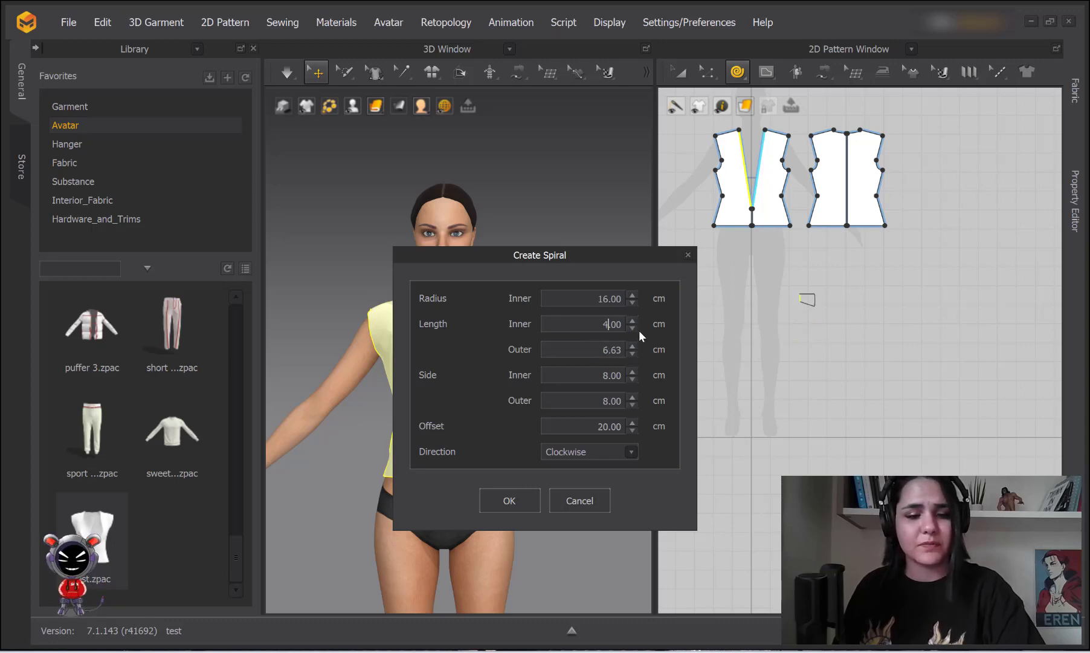
pyautogui.write('2')
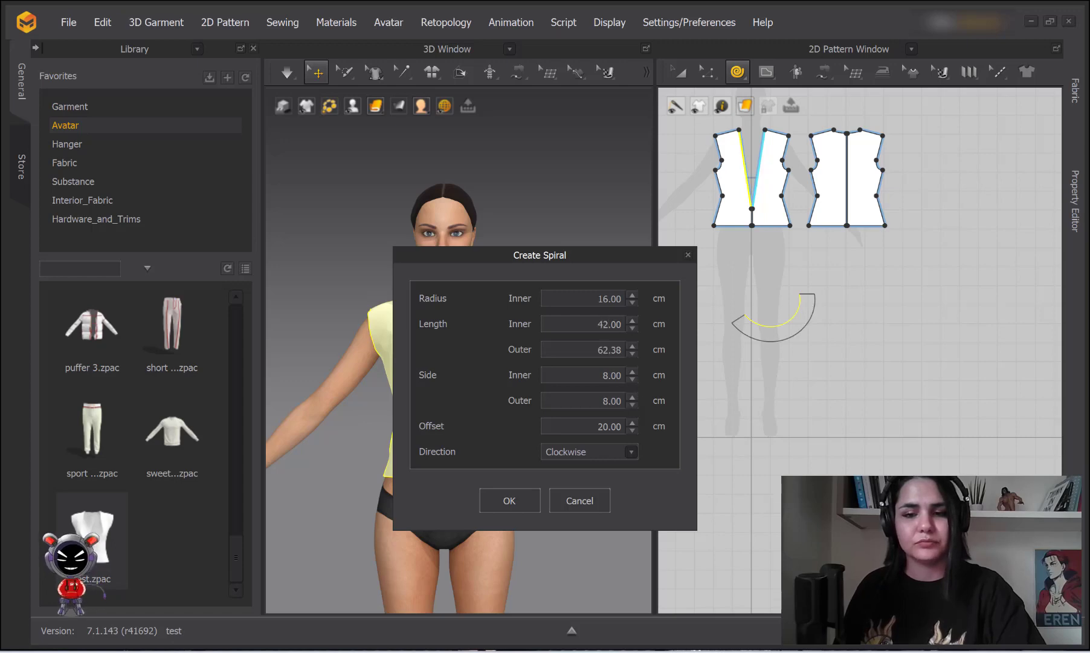
pyautogui.press('Return')
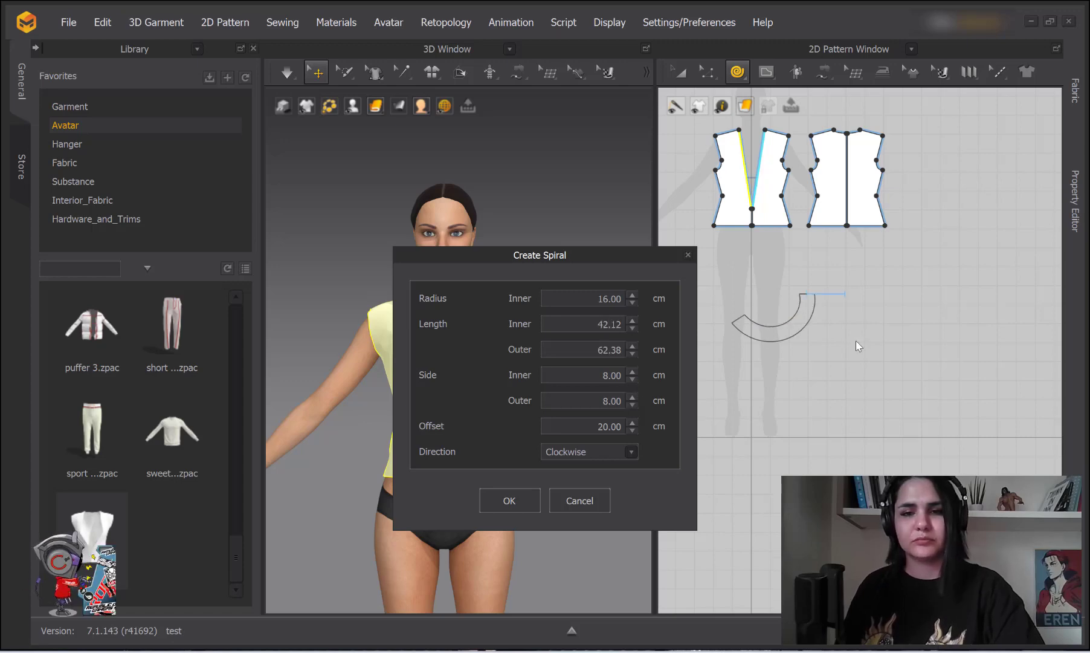
pyautogui.click(510, 501)
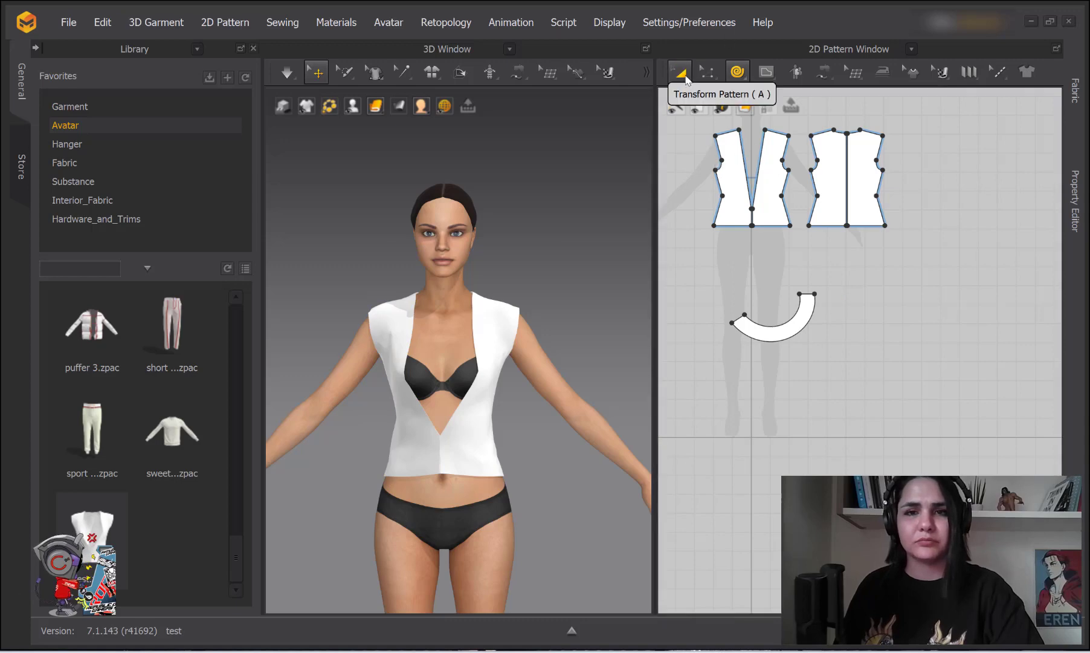
# Step: Sew the collar's inner curve to the vest's front neckline edge
pyautogui.press('m')
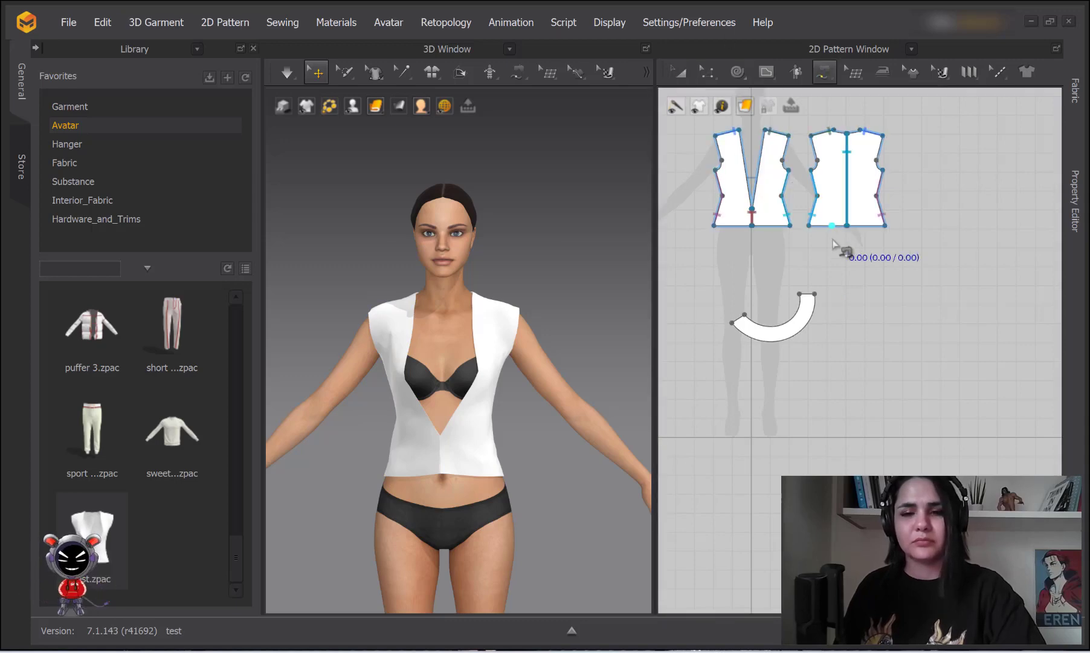
pyautogui.click(801, 293)
pyautogui.click(745, 314)
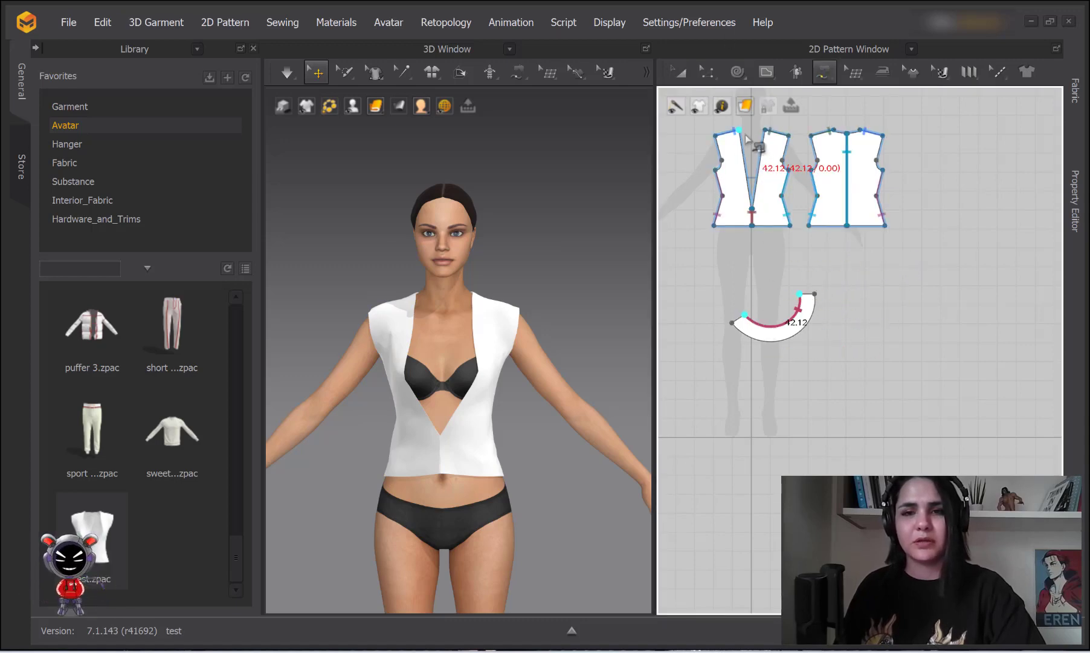
pyautogui.click(739, 129)
pyautogui.click(752, 209)
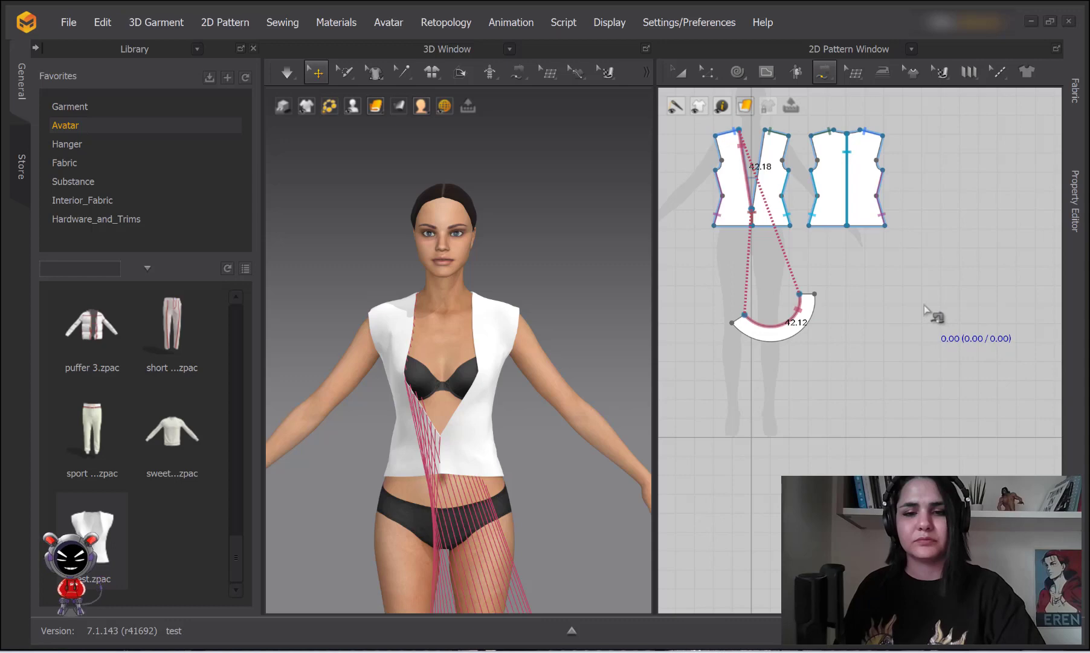
# Step: Reset the garment and raise the collar piece from leg height to the chest
pyautogui.scroll(-3, 487, 399)
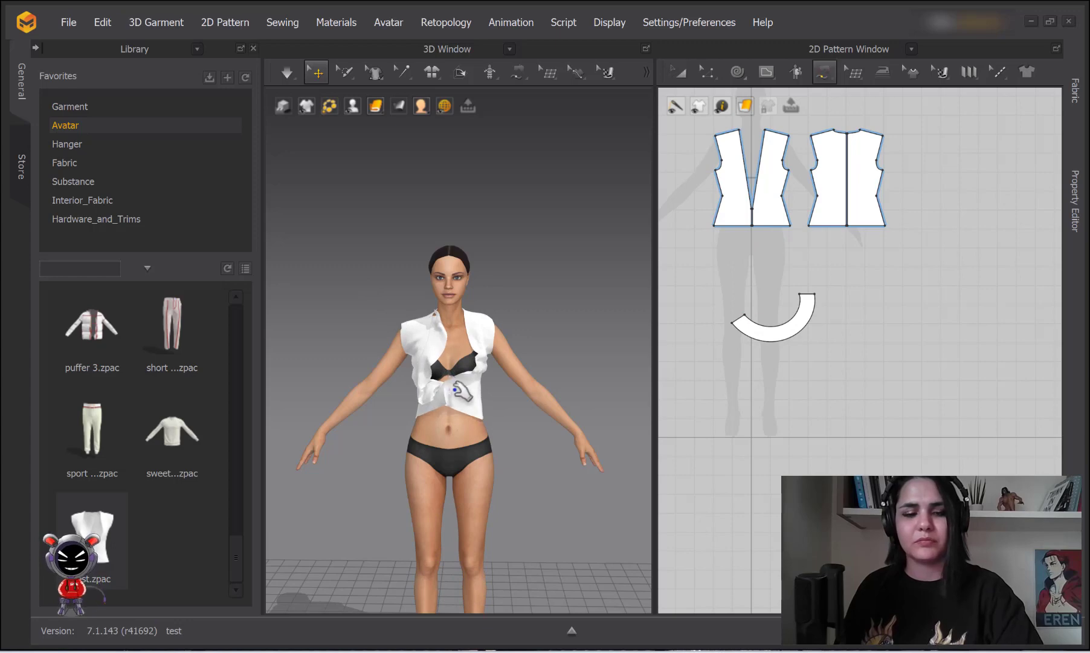
pyautogui.hotkey('ctrl', 'z')
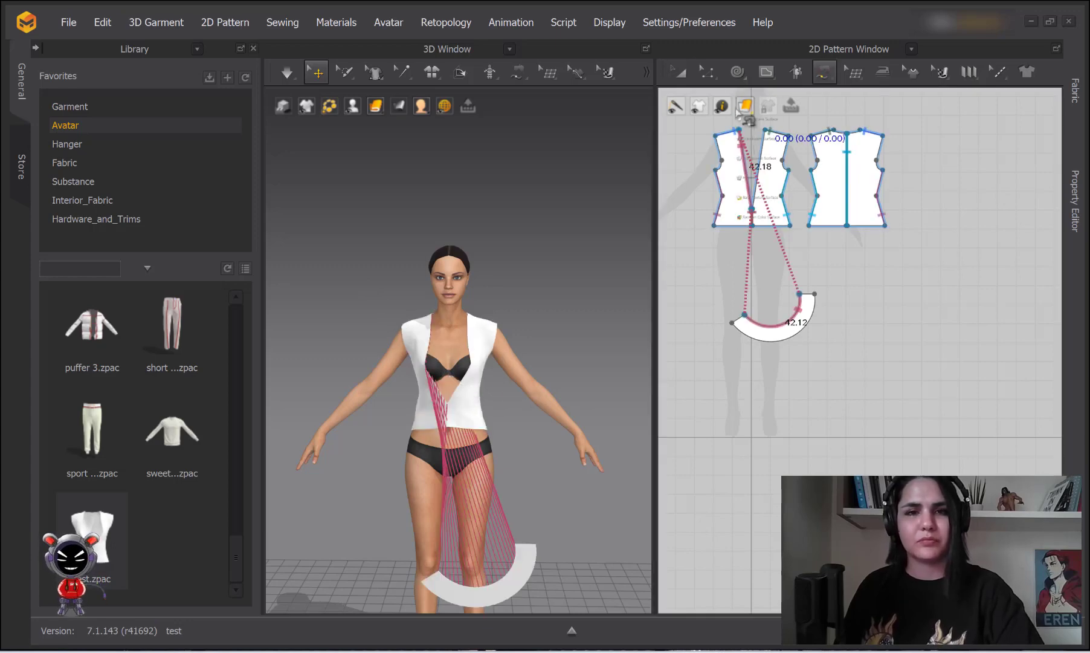
pyautogui.click(680, 71)
pyautogui.moveTo(500, 582); pyautogui.dragTo(428, 384)
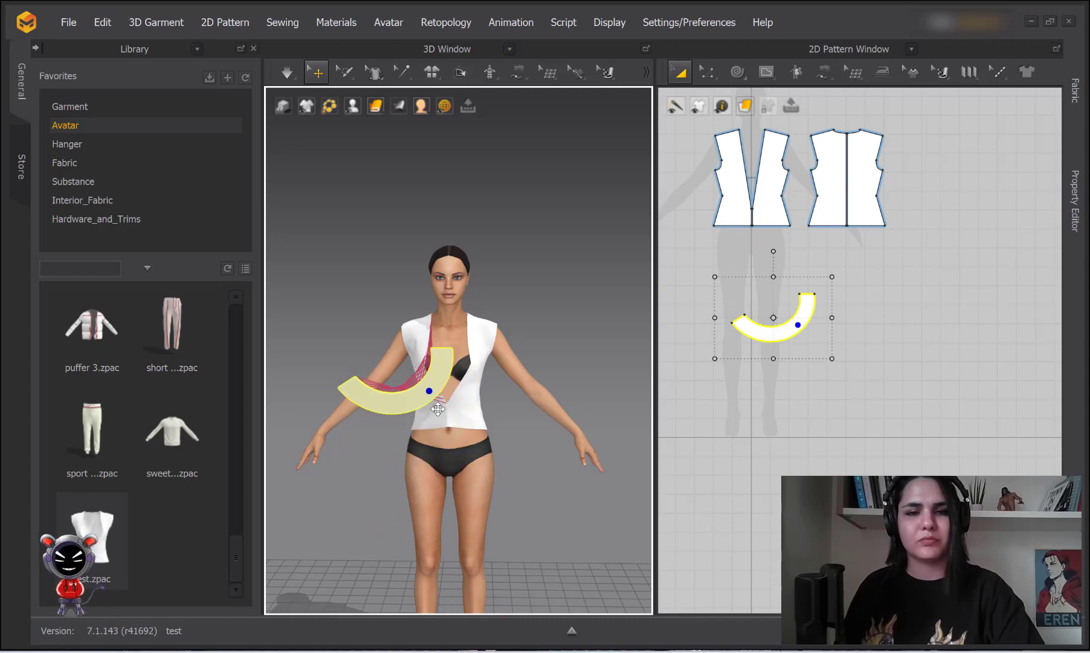
pyautogui.click(855, 362)
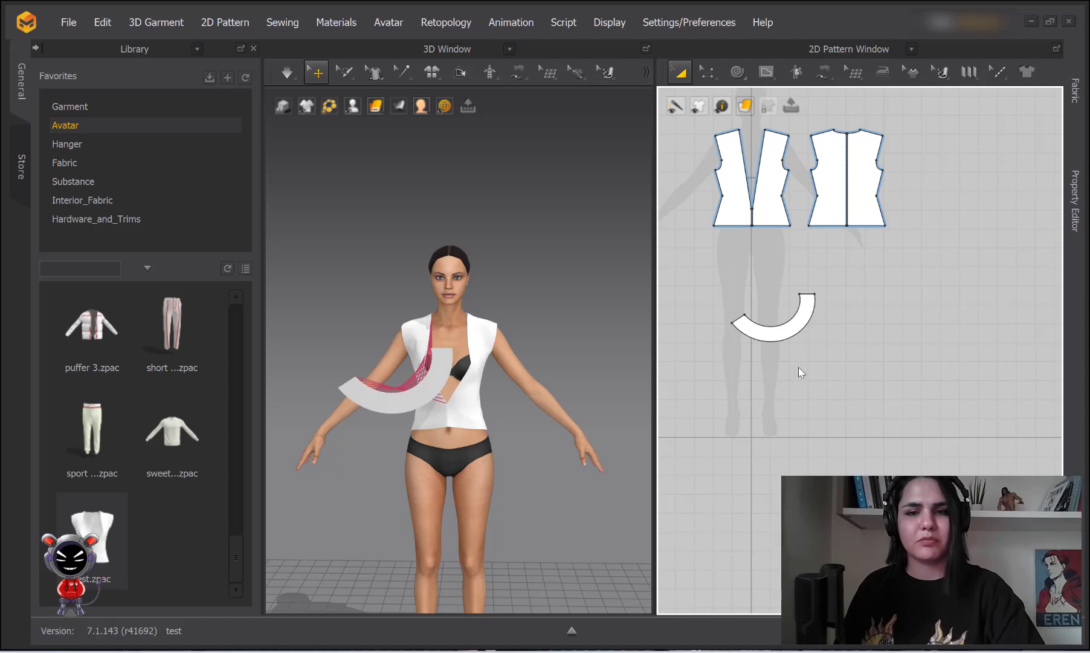
# Step: Simulate and drag the collar piece up over the avatar's shoulder and chest
pyautogui.press('space')
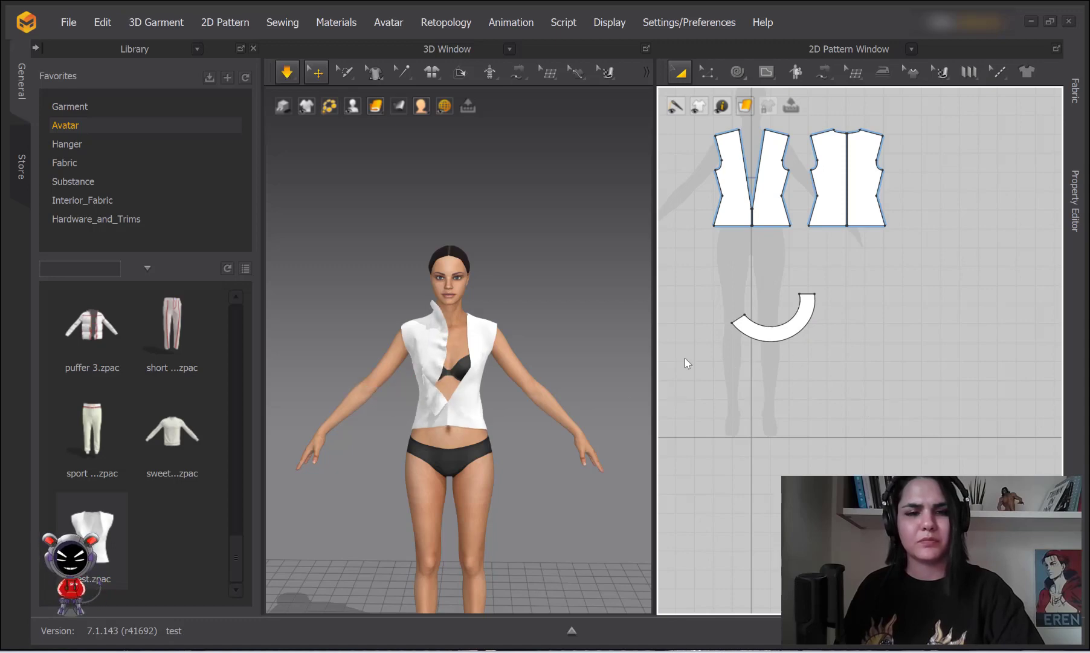
pyautogui.moveTo(456, 328); pyautogui.dragTo(436, 360)
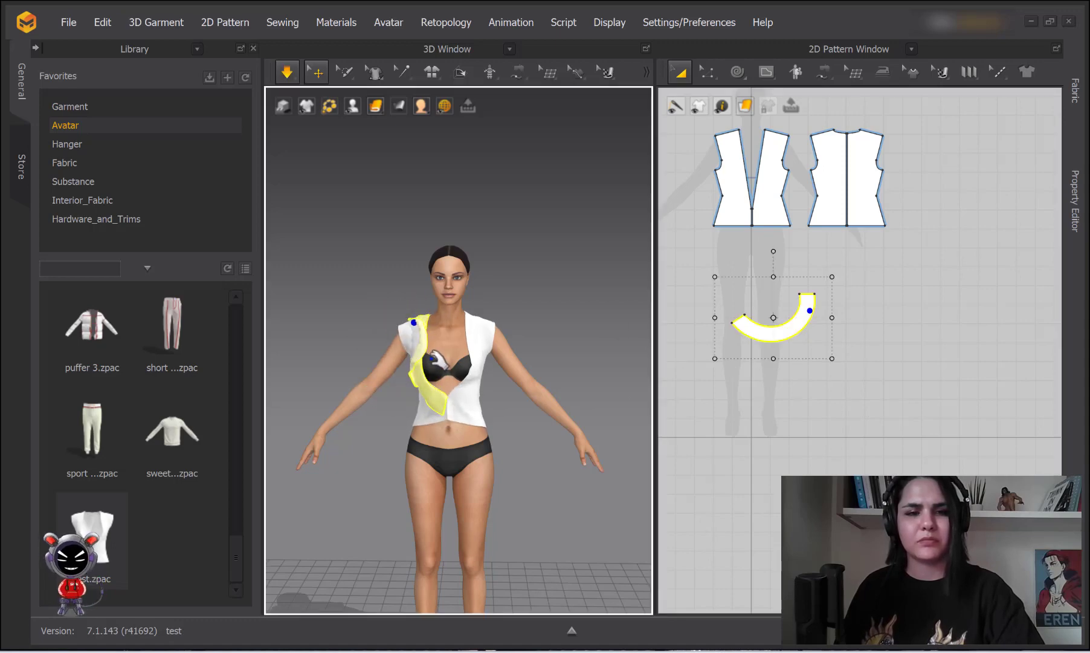
pyautogui.click(443, 400)
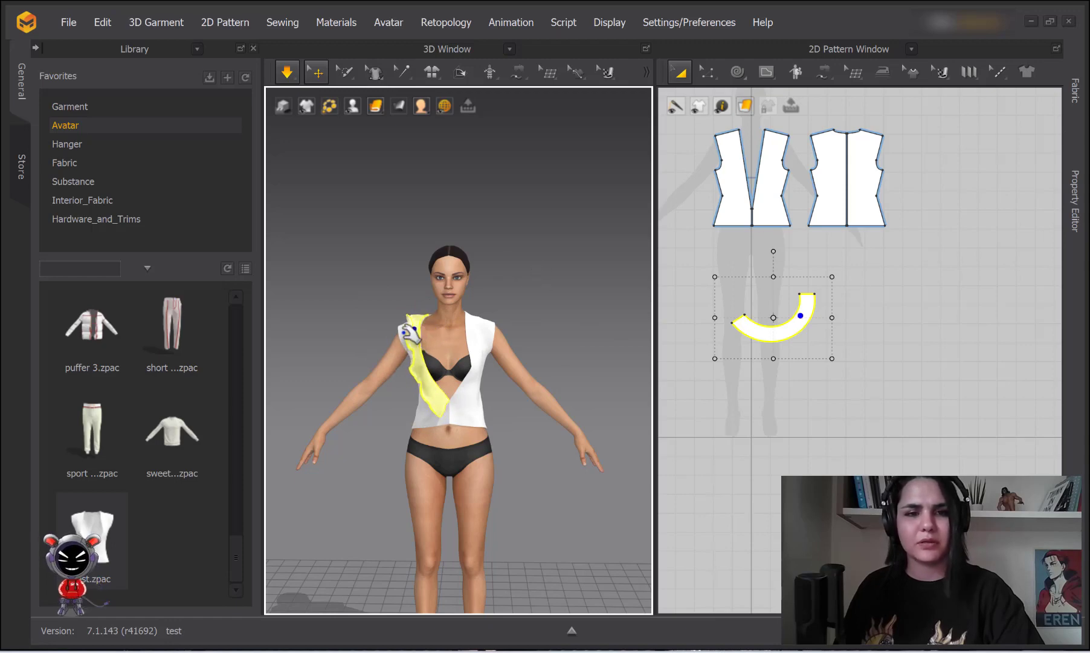
pyautogui.click(1075, 91)
# Step: Add a new fabric, FABRIC 1, and set its colour to Brown
pyautogui.click(877, 128)
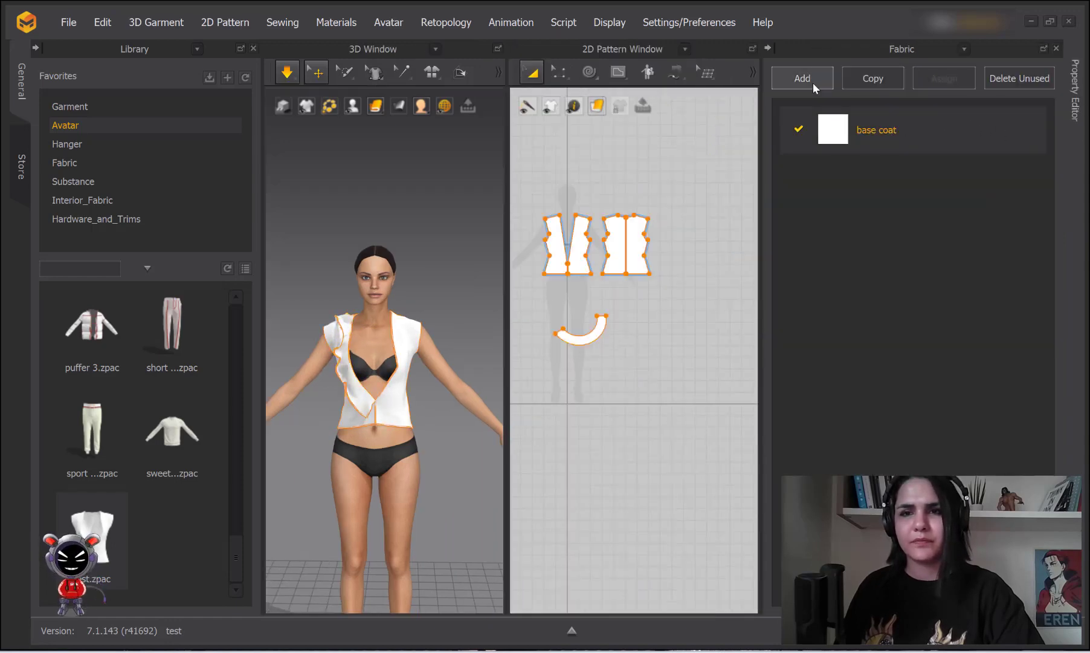
pyautogui.click(813, 82)
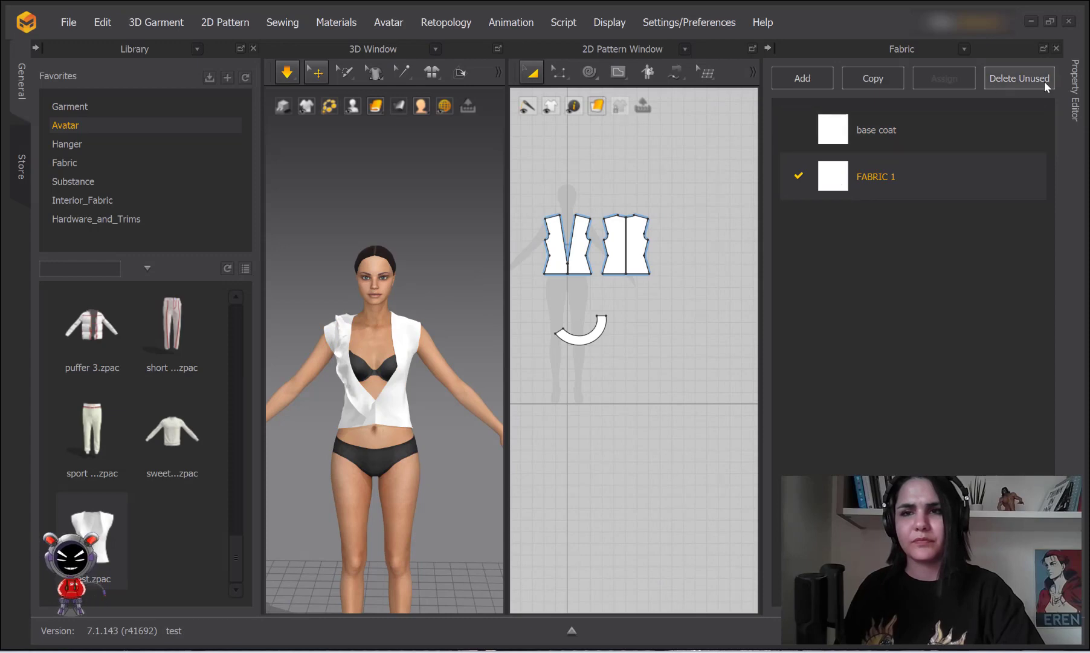
pyautogui.click(1075, 90)
pyautogui.click(1026, 366)
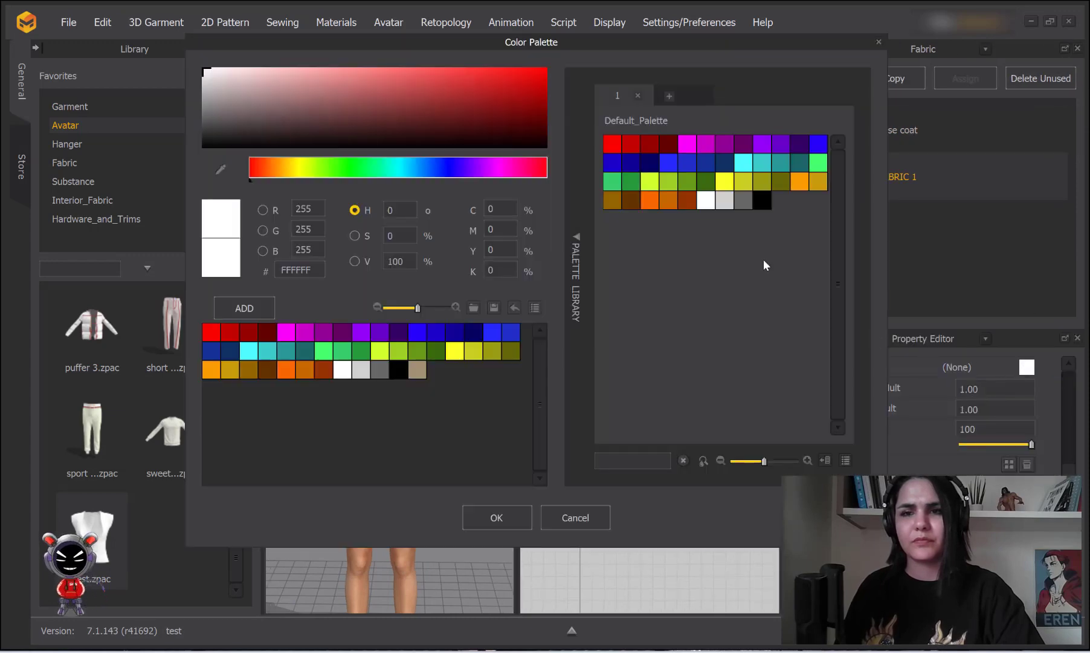
pyautogui.click(686, 199)
pyautogui.click(527, 512)
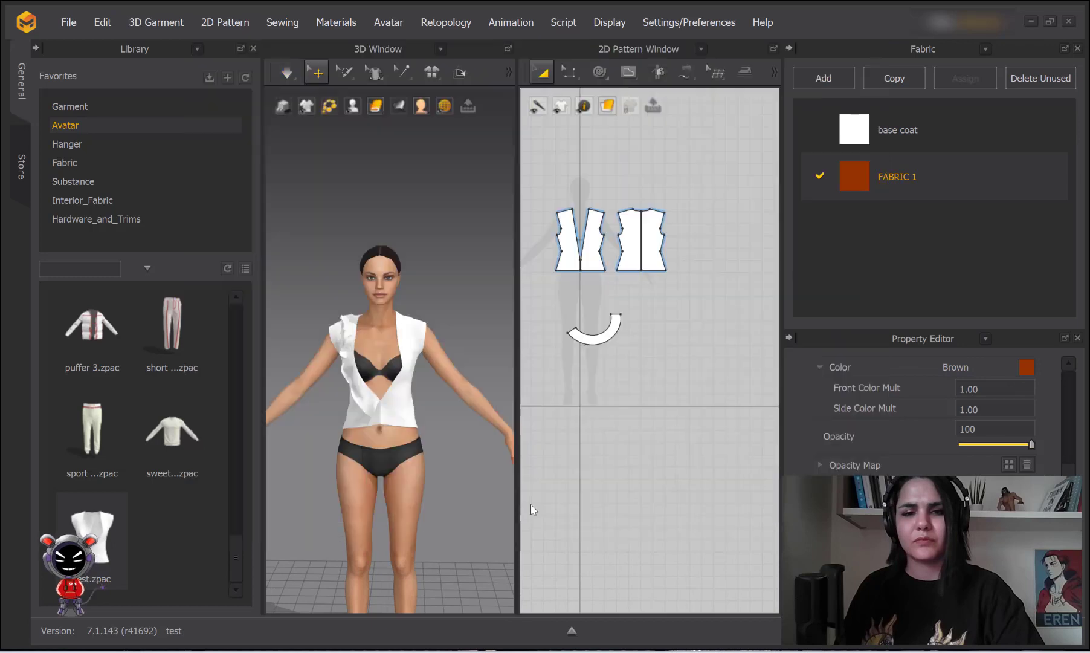
# Step: Apply FABRIC 1 to the collar piece and check its brown colour
pyautogui.click(603, 339)
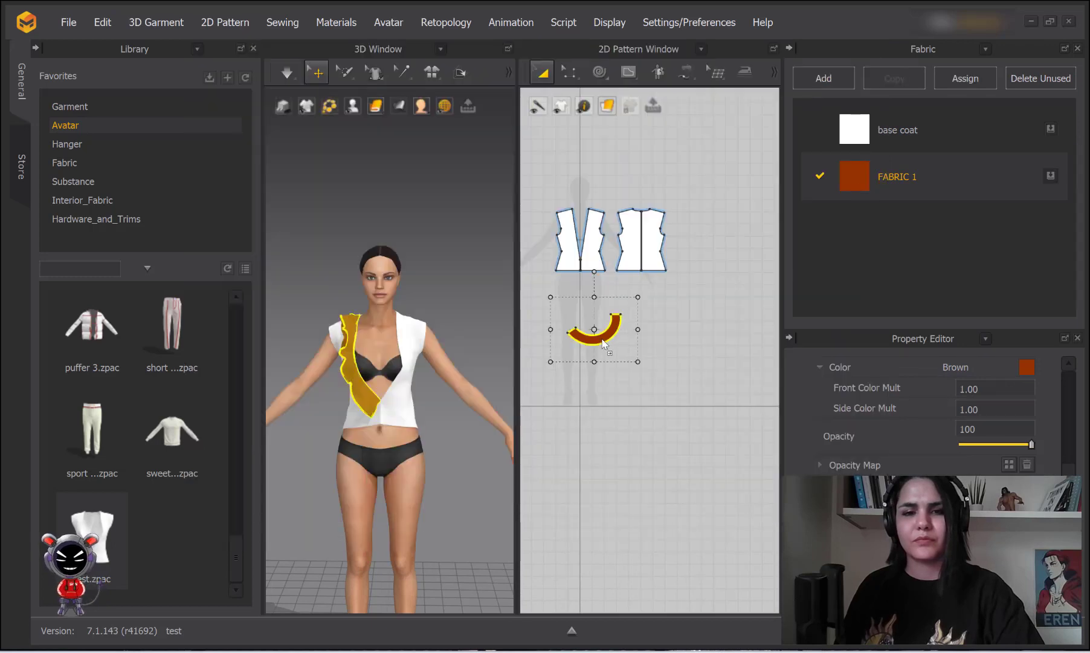
pyautogui.scroll(5, 417, 396)
pyautogui.click(466, 146)
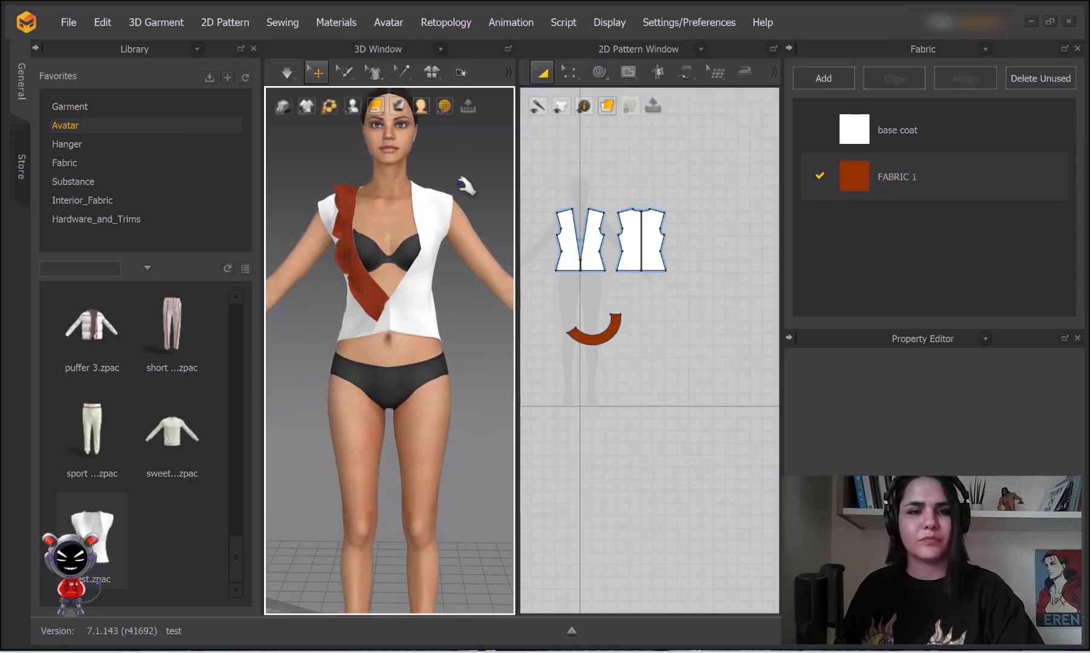
pyautogui.click(448, 300)
# Step: Orbit around the avatar to inspect the brown collar, then return to the front view
pyautogui.click(380, 365)
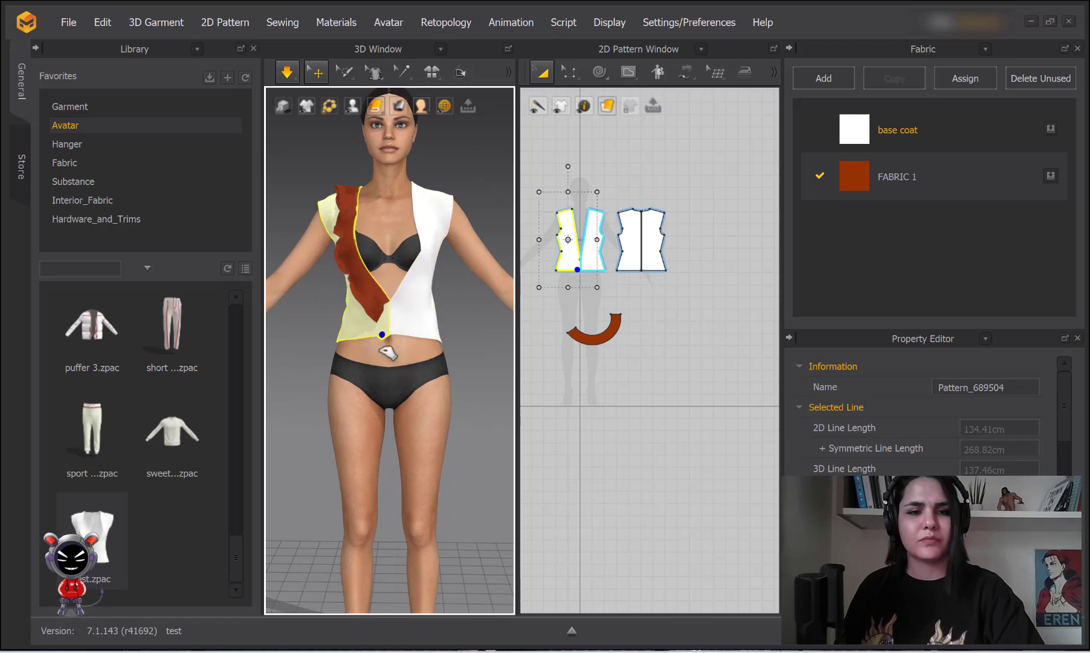
pyautogui.click(336, 225)
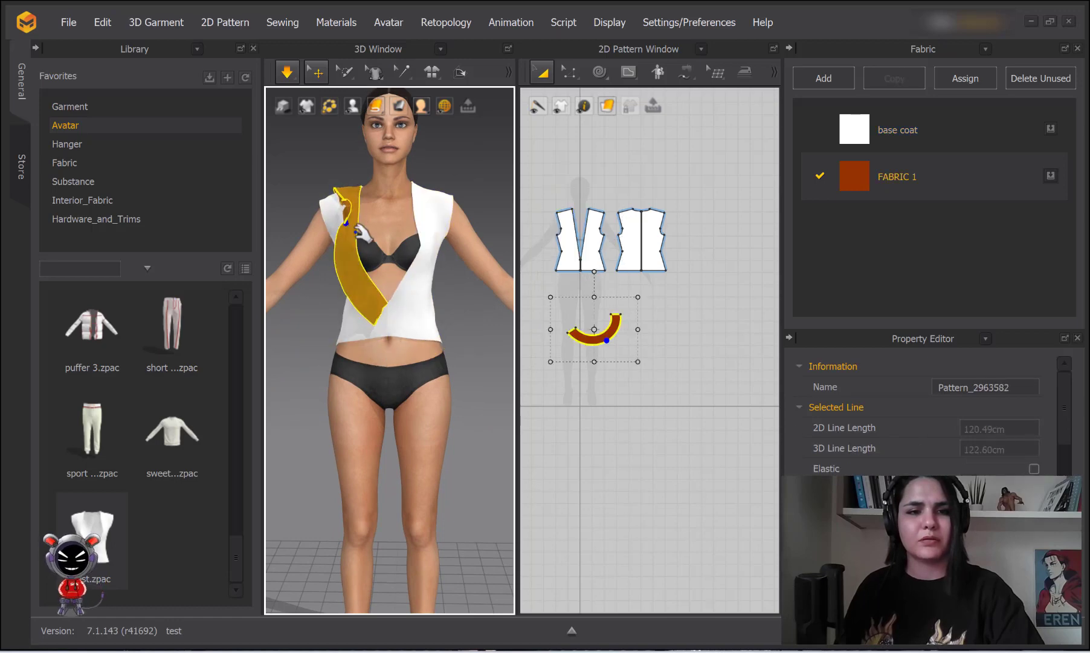
pyautogui.moveTo(418, 287); pyautogui.dragTo(459, 284, button='right')
pyautogui.click(420, 278)
pyautogui.scroll(3, 420, 278)
pyautogui.moveTo(381, 343); pyautogui.dragTo(443, 346, button='right')
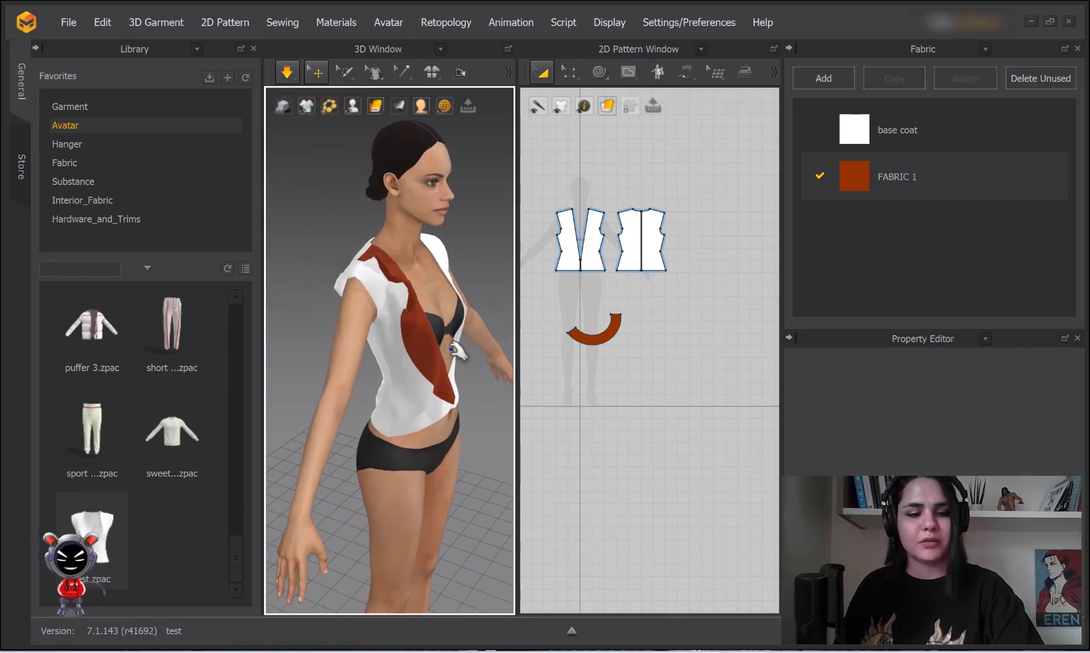
pyautogui.press('2')
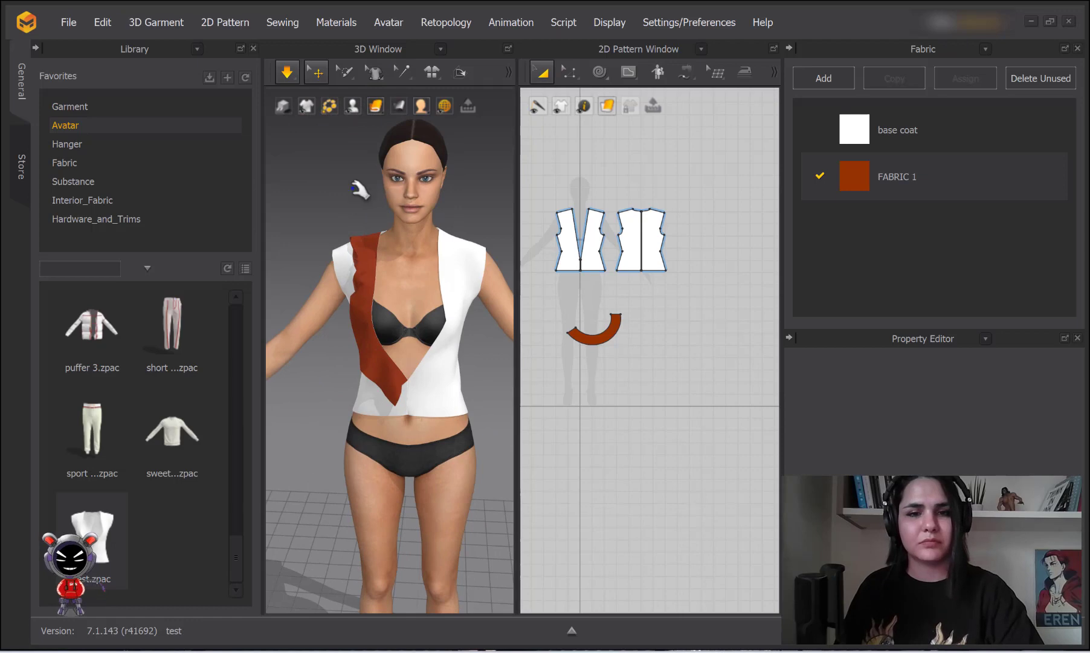
# Step: Stop simulation and place a symmetric copy of the collar on the other front edge
pyautogui.press('space')
pyautogui.click(604, 340)
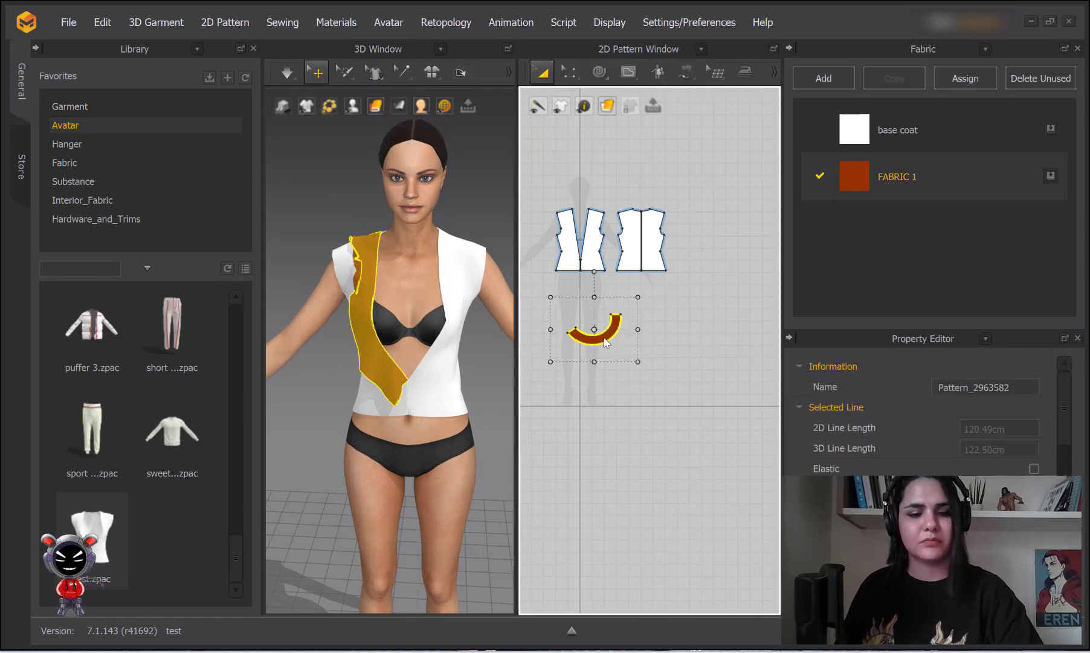
pyautogui.click(668, 340)
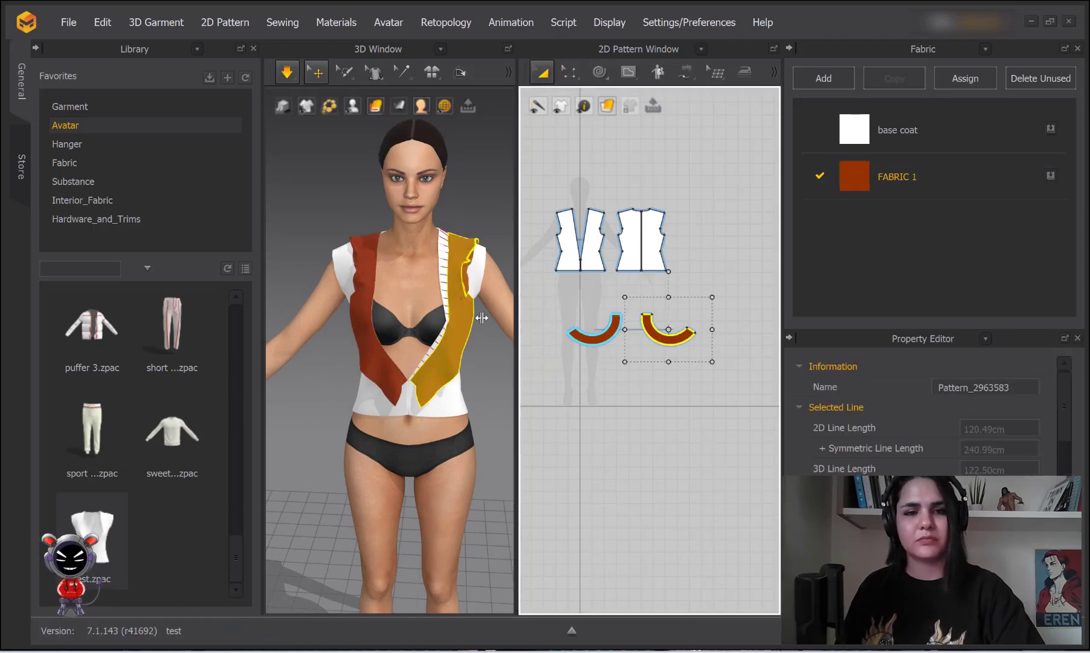
pyautogui.click(476, 215)
pyautogui.scroll(-3, 471, 344)
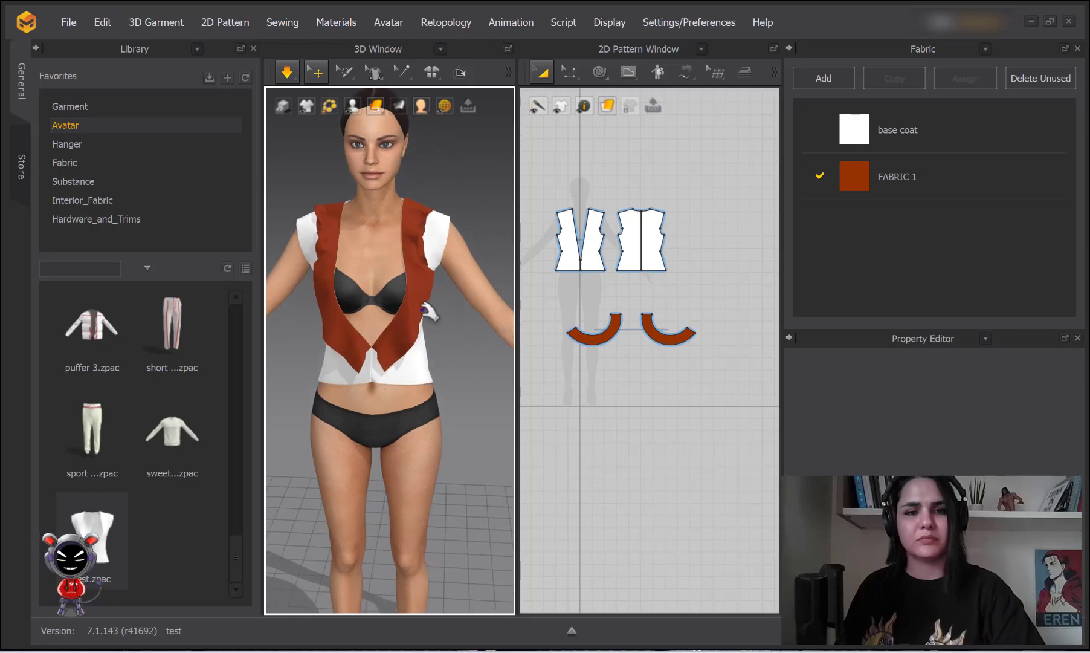
pyautogui.moveTo(435, 311); pyautogui.dragTo(409, 299, button='right')
pyautogui.scroll(-5, 417, 305)
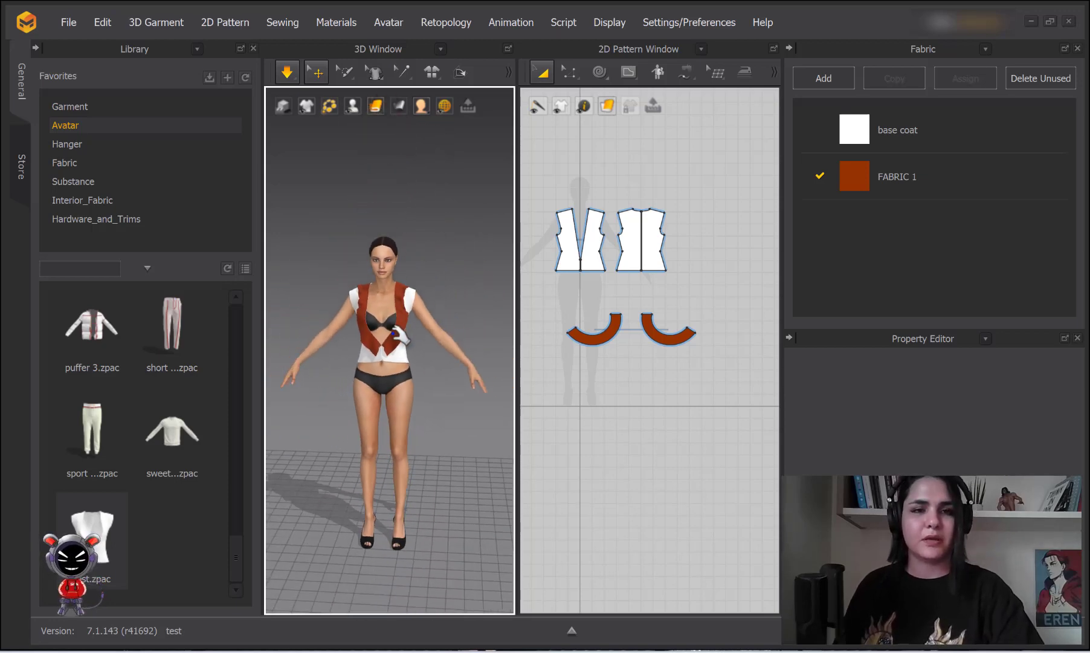